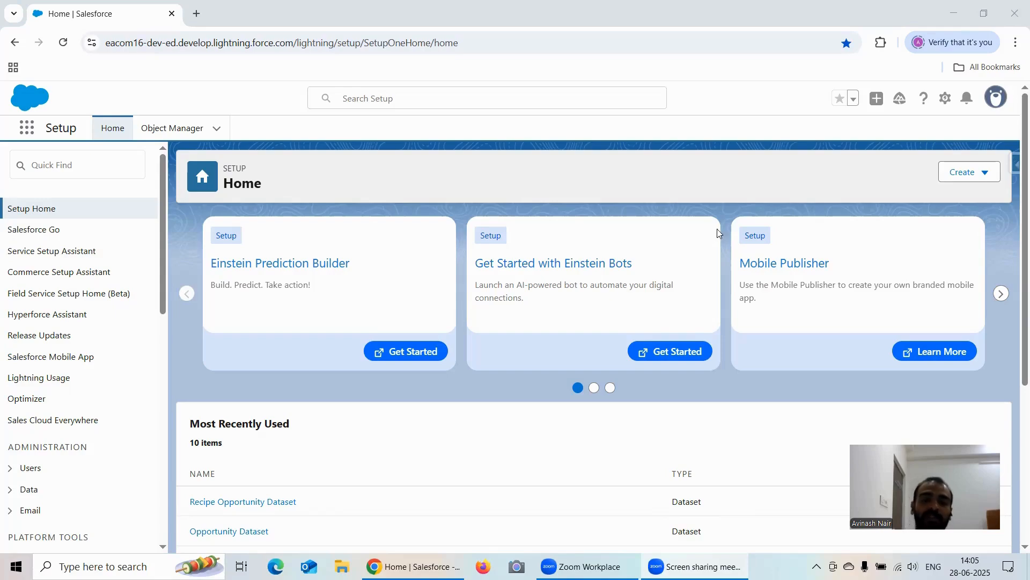
Open Analytics Studio and explore the Account Opp Left Join dataset in a new lens.
left_click(26, 128)
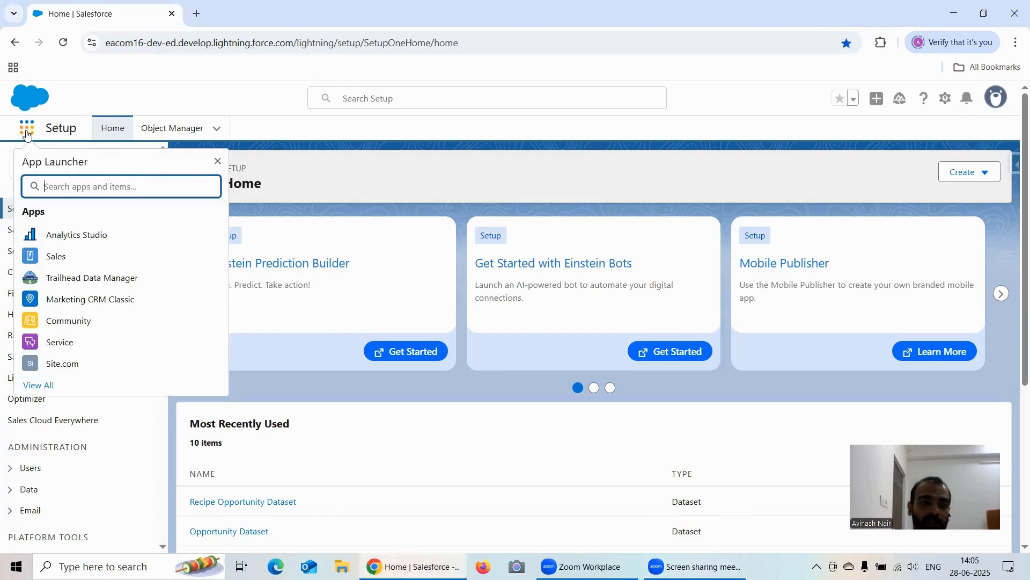
left_click(80, 234)
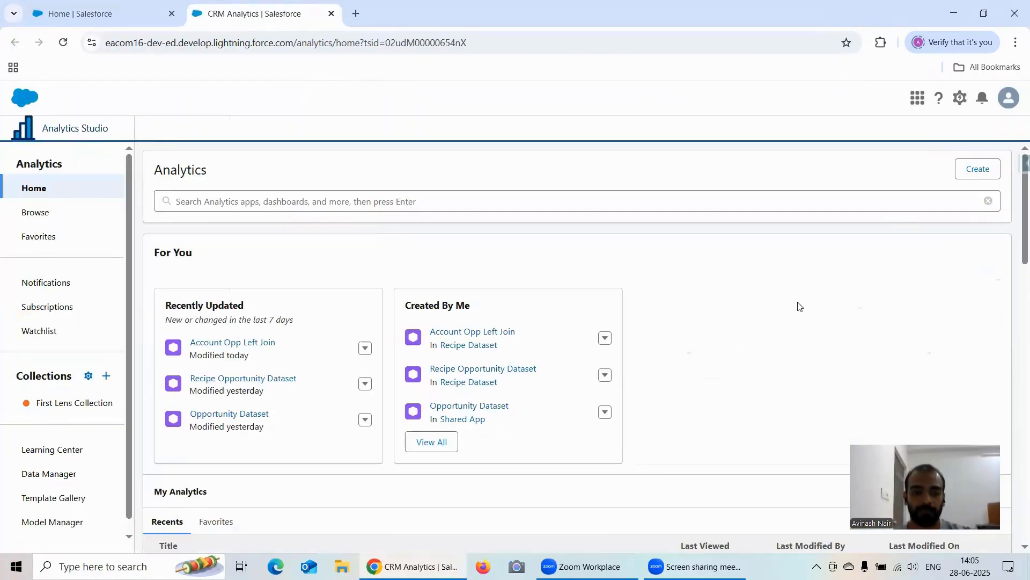
left_click(238, 344)
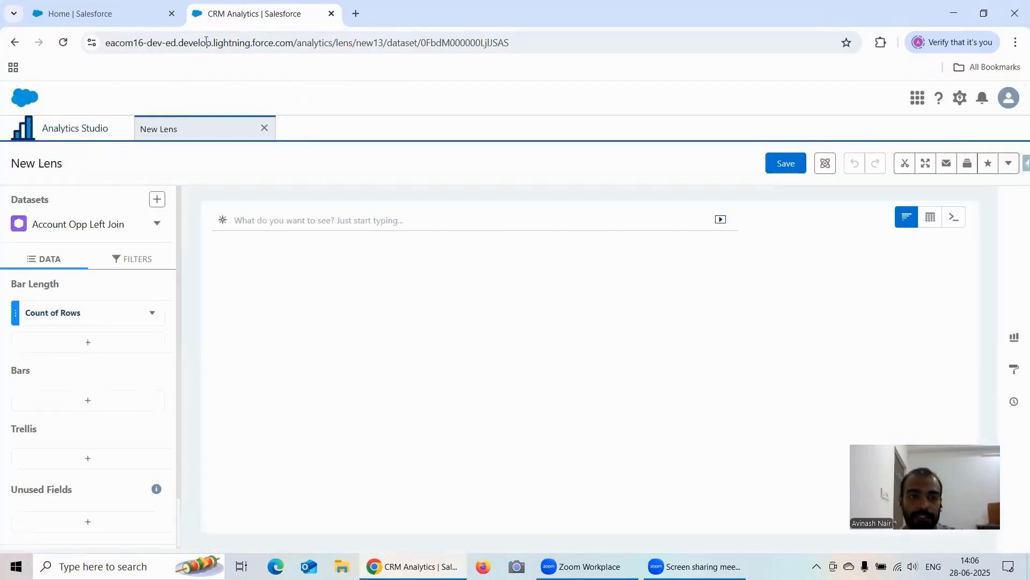
Duplicate the browser tab with the new lens and close the lens in the original tab.
right_click(236, 15)
left_click(278, 137)
left_click(287, 10)
left_click(383, 12)
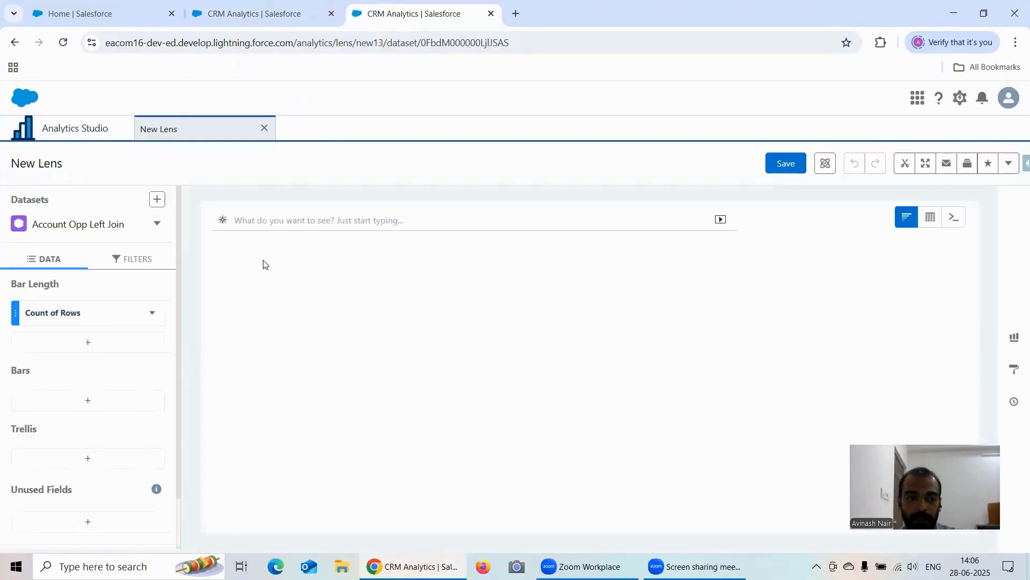
left_click(244, 16)
left_click(264, 129)
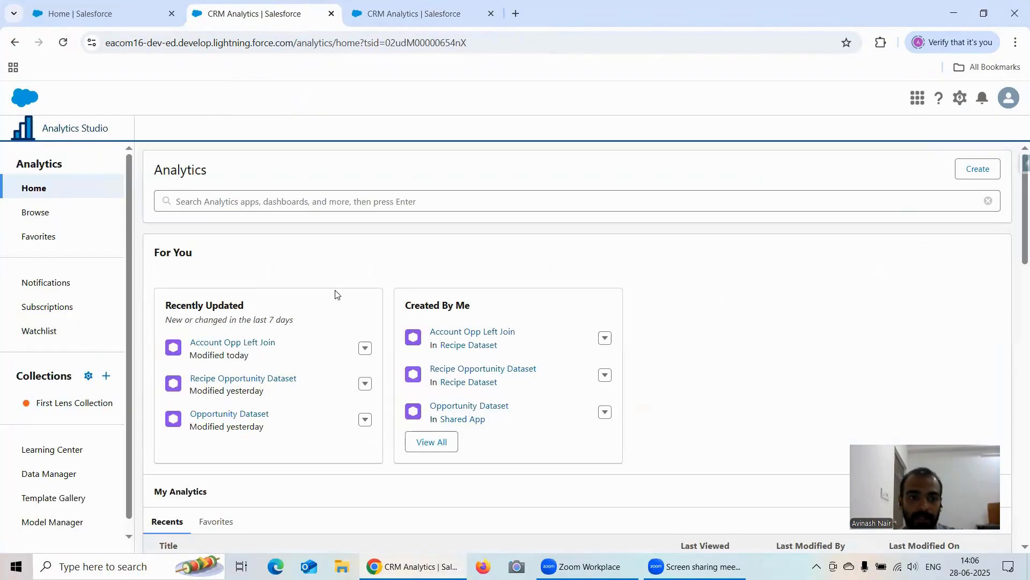
scroll(304, 349, "down", 6)
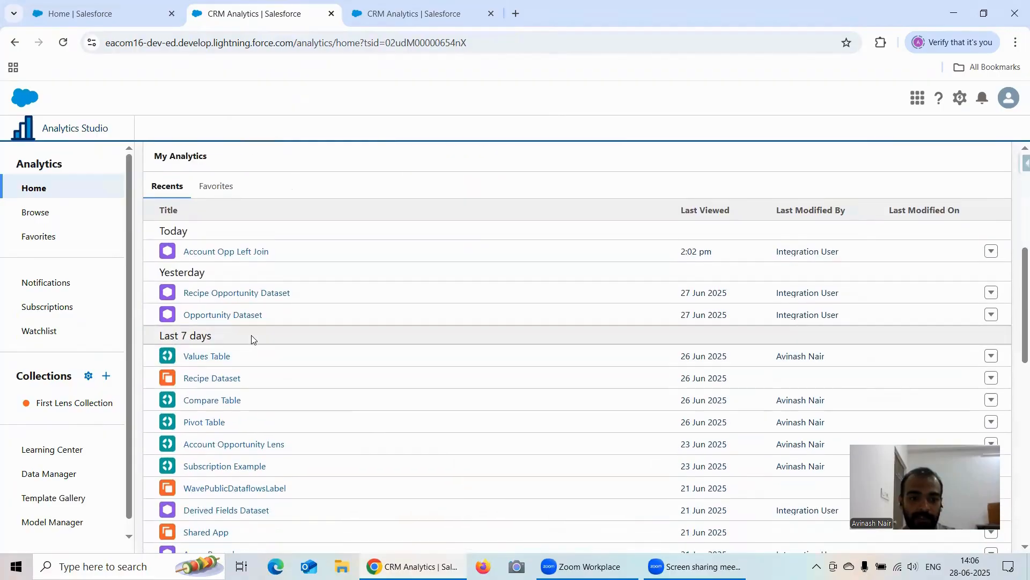
scroll(251, 339, "up", 6)
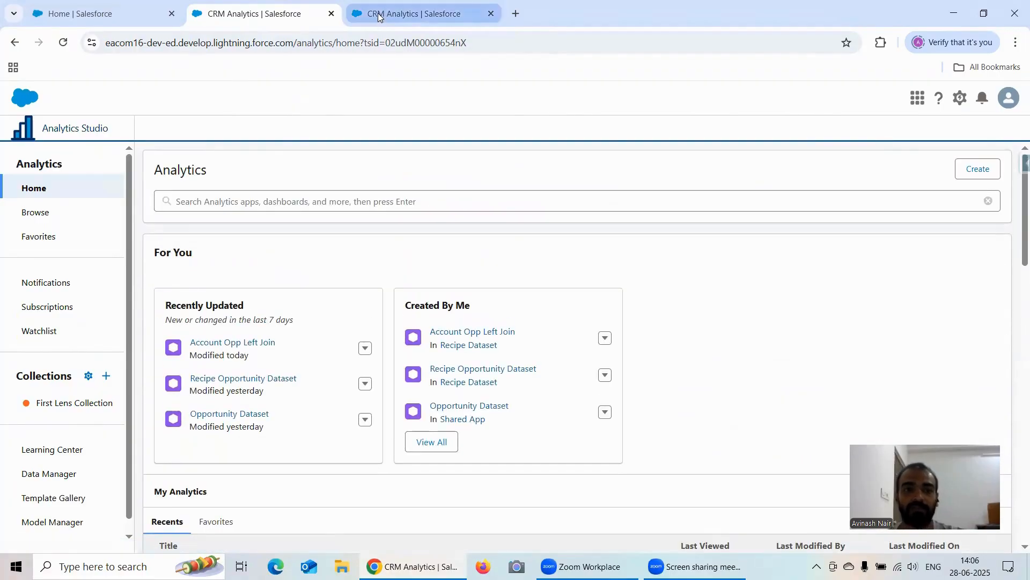
left_click(366, 19)
left_click(252, 14)
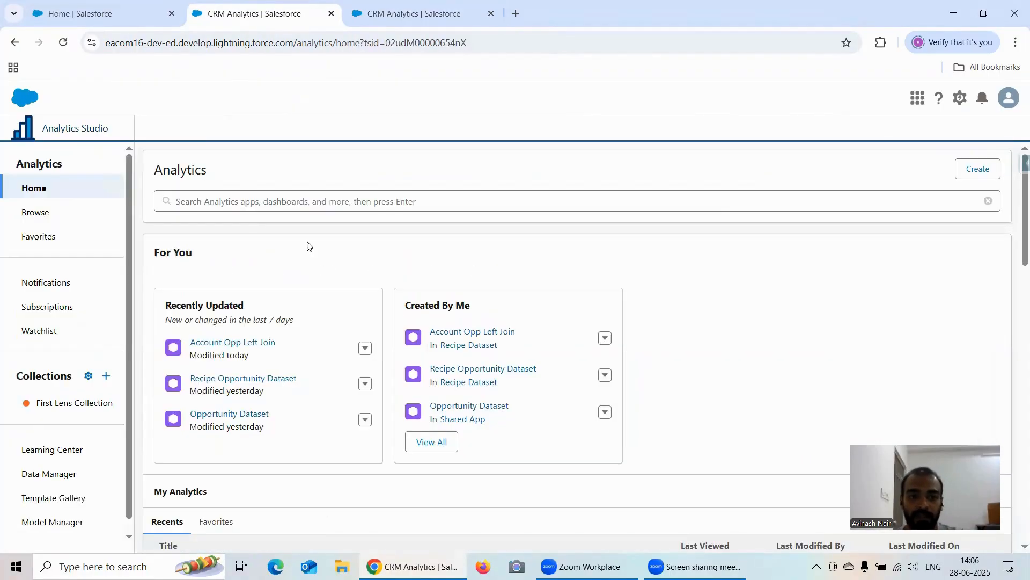
Open the Account Opp Left Join dataset from the Analytics home page and group its bars by Stage.
left_click(226, 342)
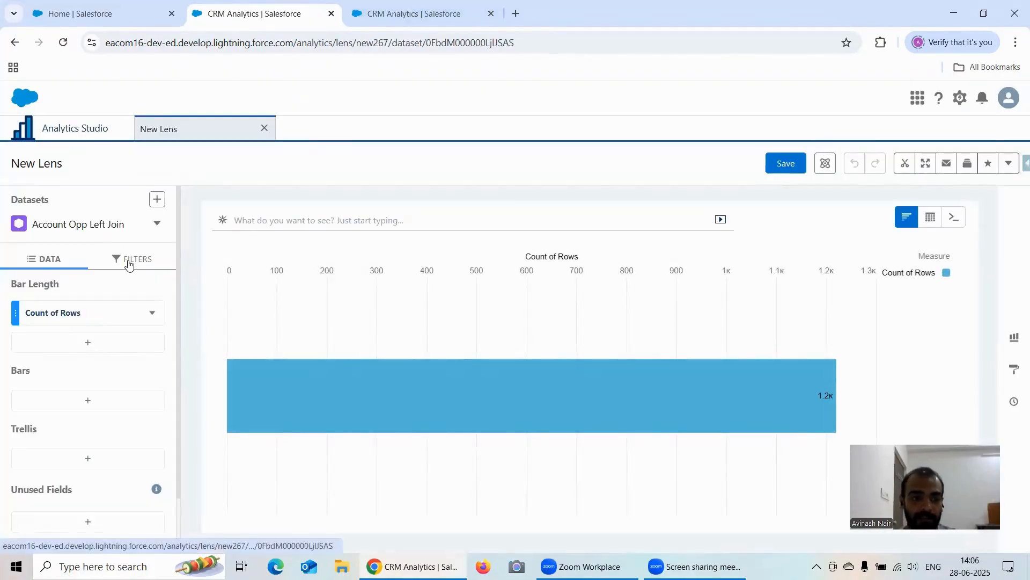
left_click(88, 401)
scroll(263, 318, "down", 3)
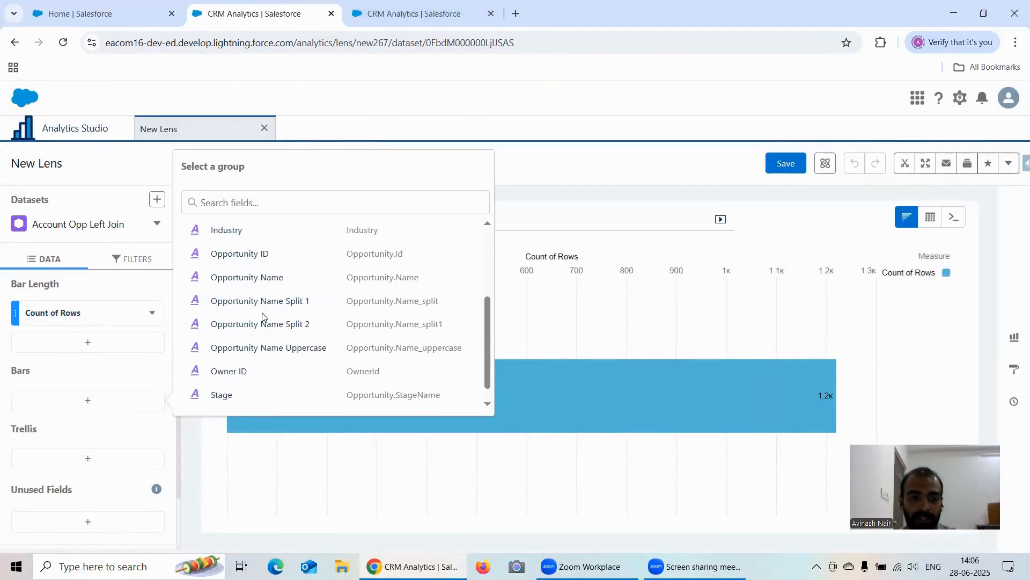
left_click(225, 375)
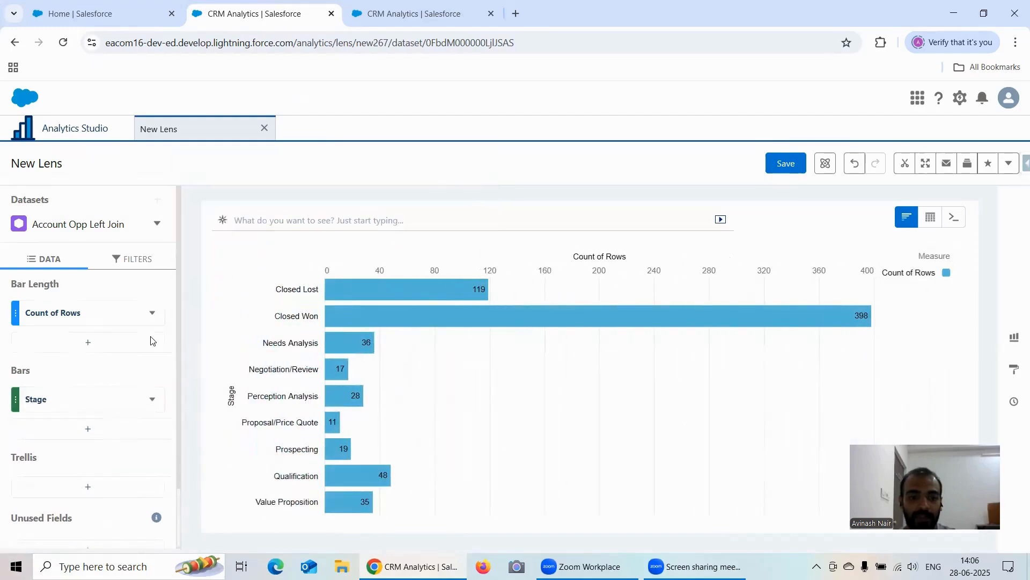
Filter the lens to records whose Stage Bucket equals Open Stages.
left_click(137, 260)
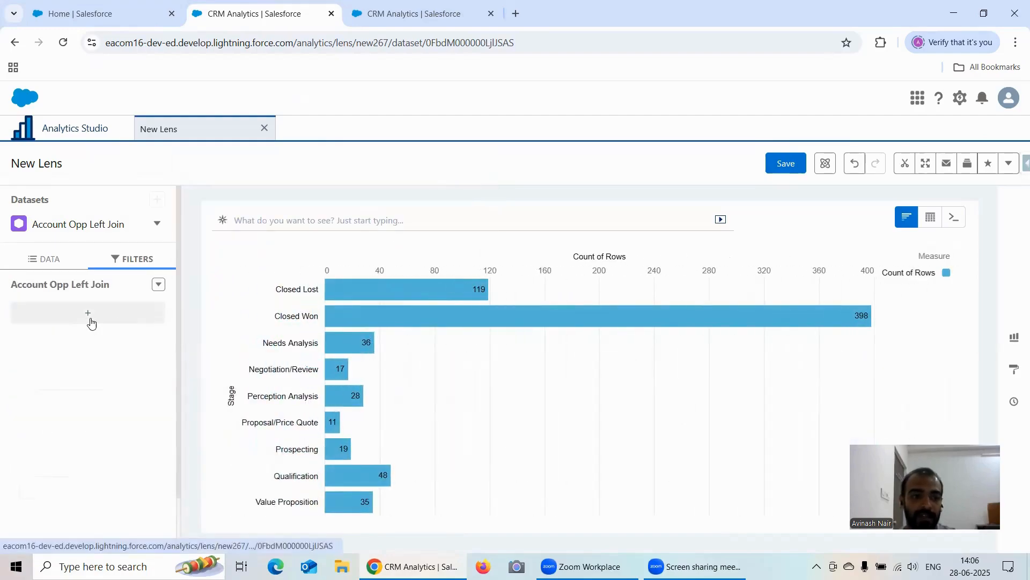
left_click(89, 314)
scroll(299, 380, "down", 5)
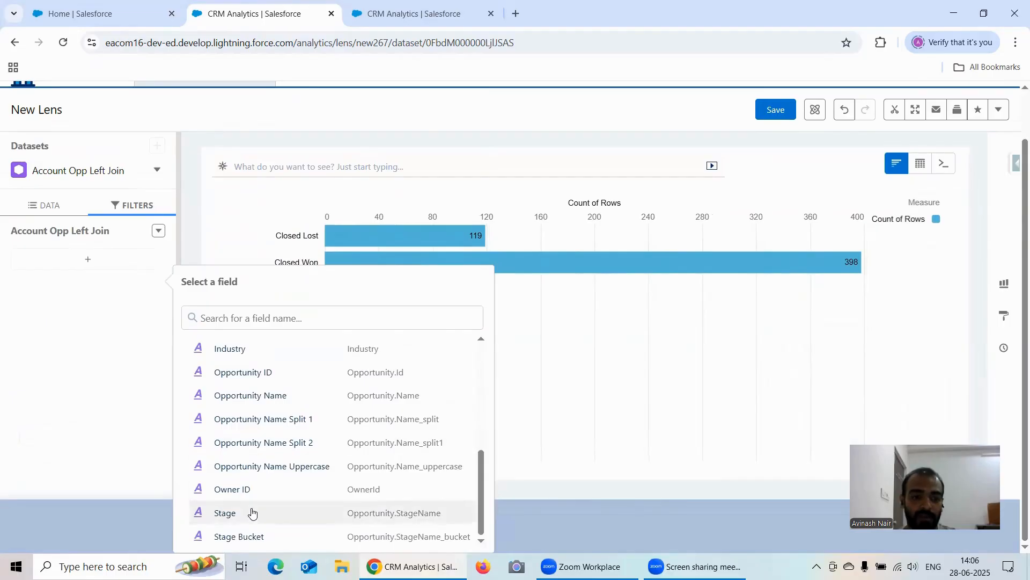
left_click(246, 536)
left_click(232, 440)
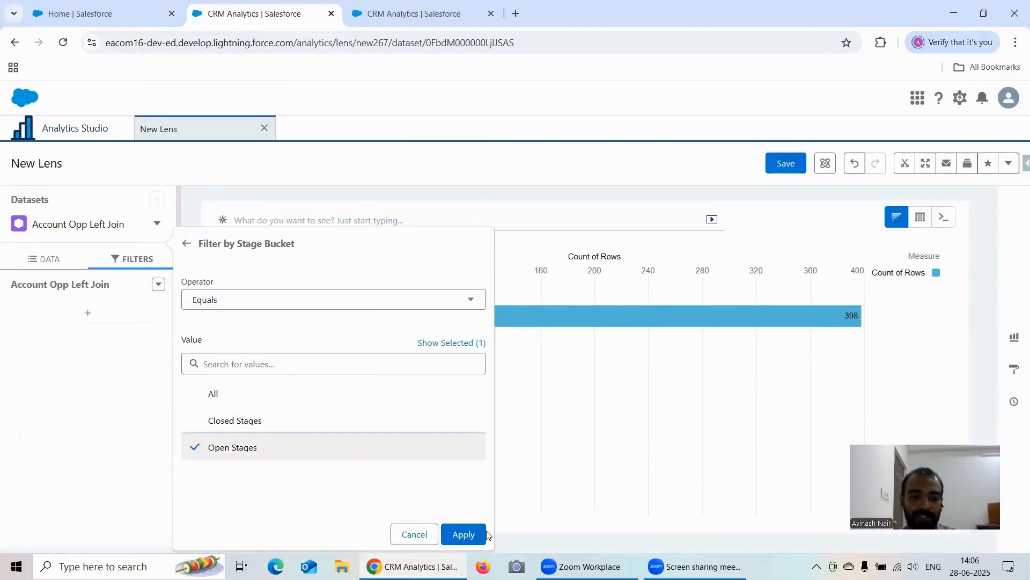
left_click(462, 530)
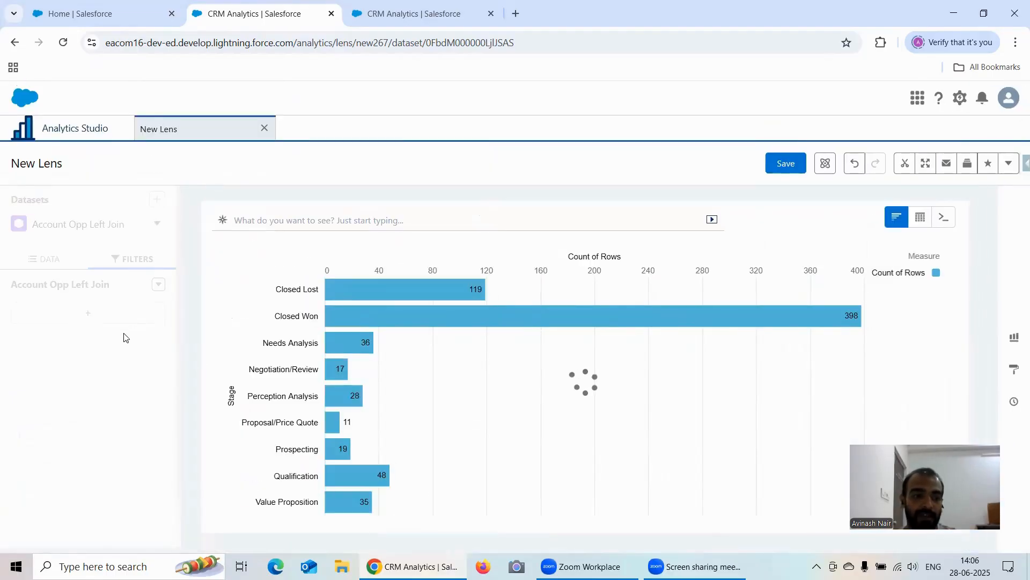
Add an Industry filter equal to Agriculture, Apparel, Banking, Biotechnology, Communications and Consulting.
left_click(89, 358)
scroll(289, 392, "down", 6)
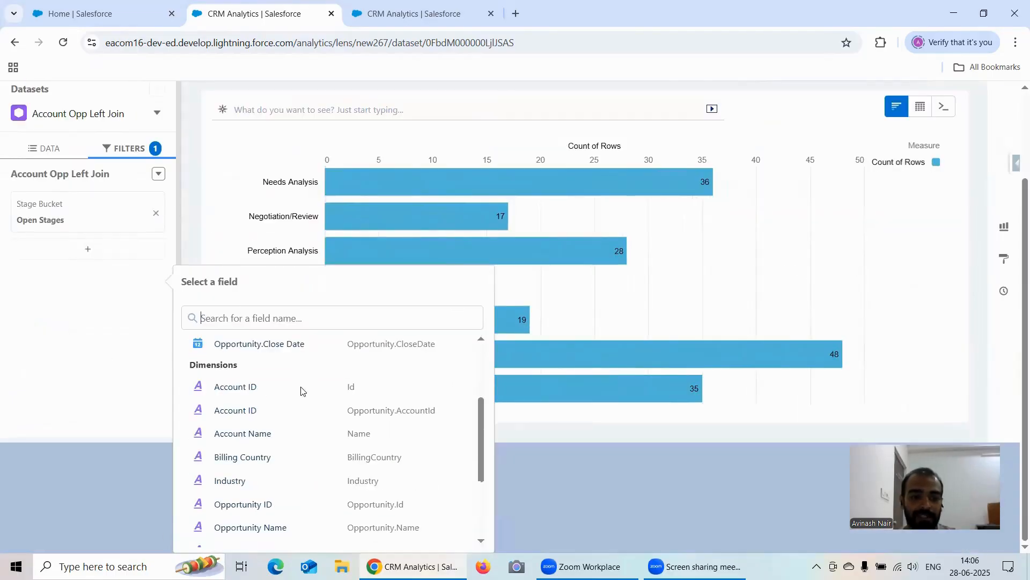
scroll(252, 408, "up", 2)
left_click(232, 421)
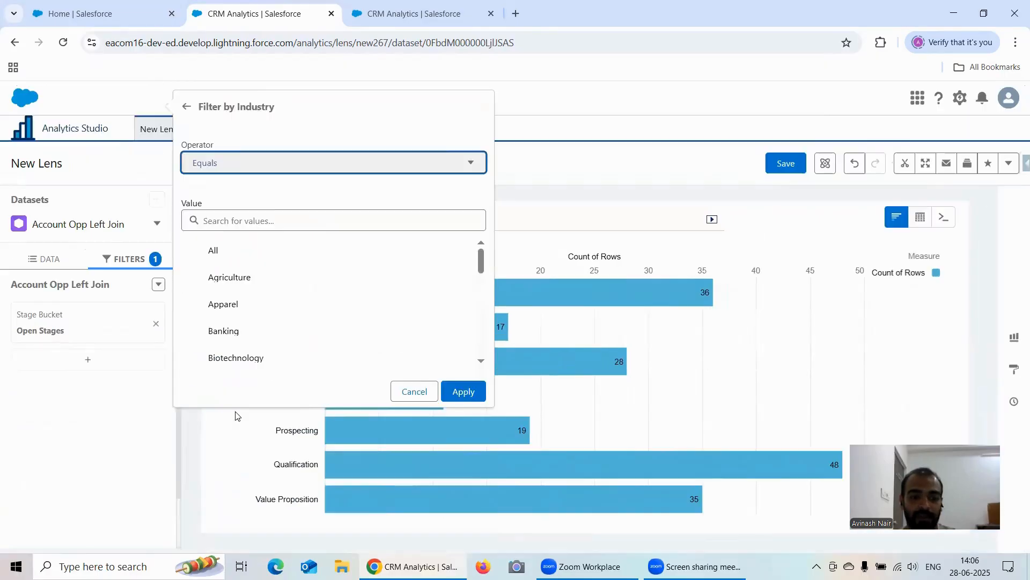
left_click(271, 284)
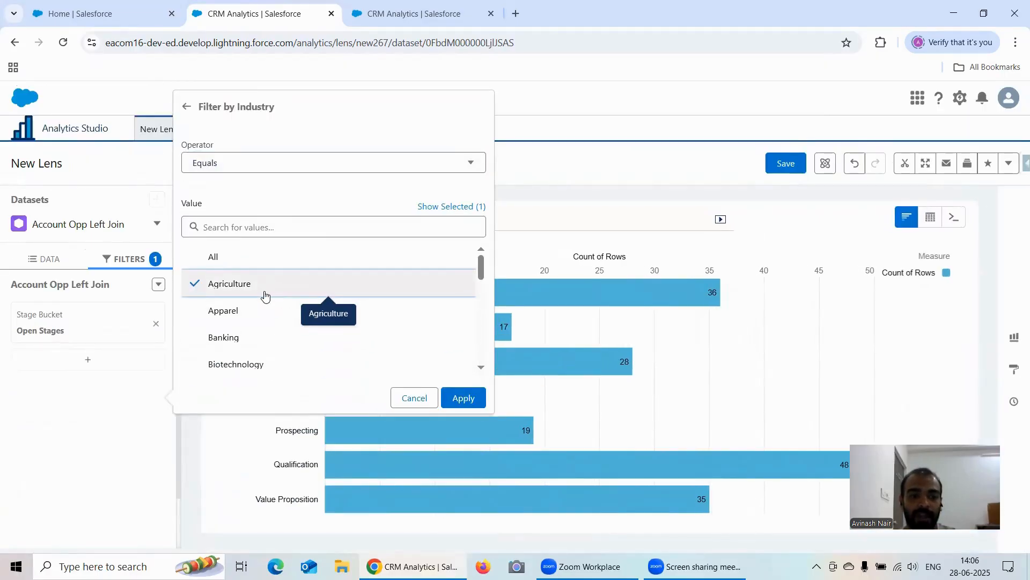
left_click(252, 312)
left_click(250, 335)
left_click(249, 361)
scroll(281, 326, "down", 2)
left_click(250, 325)
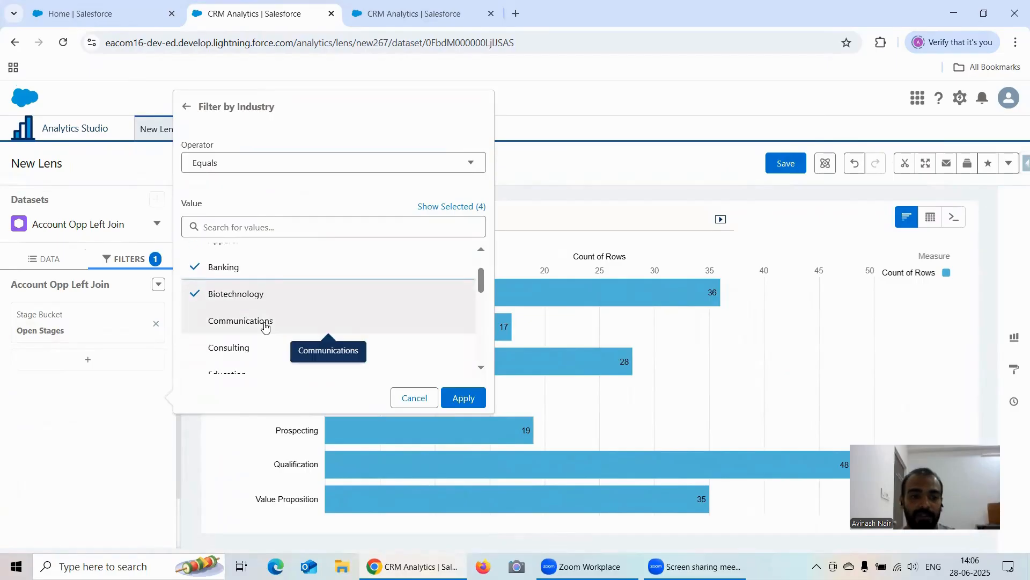
left_click(253, 345)
scroll(376, 354, "down", 2)
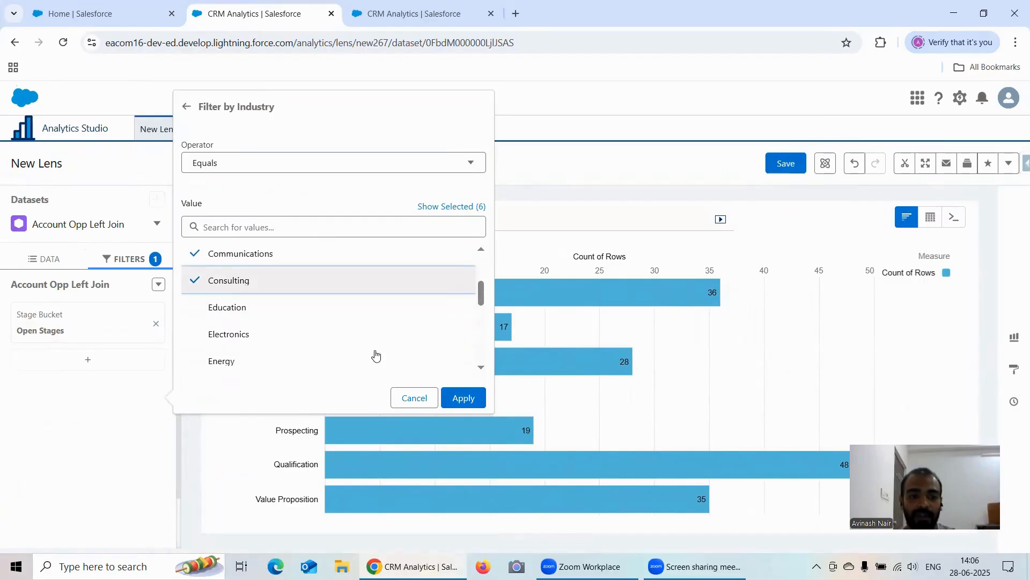
left_click(462, 398)
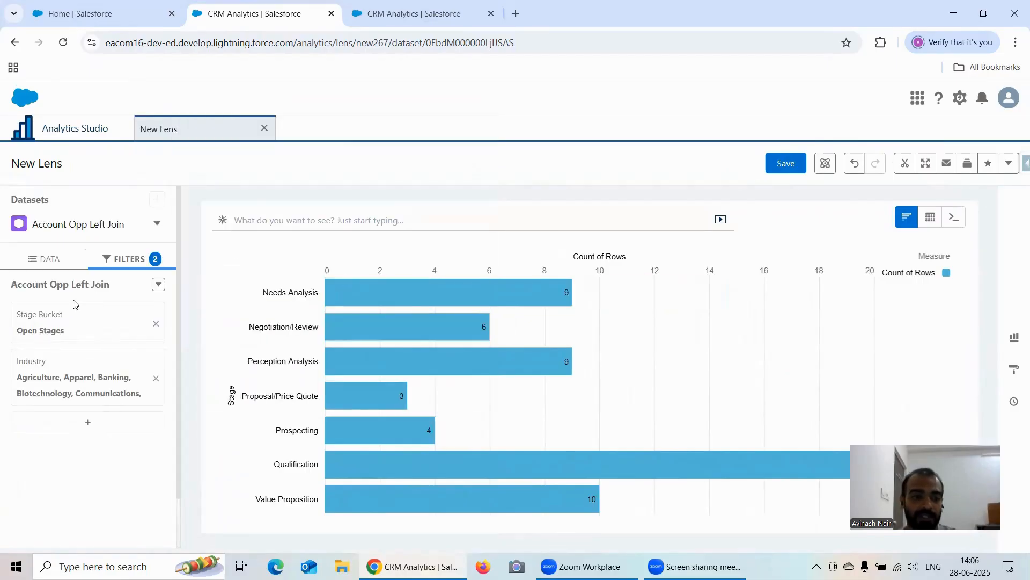
left_click(158, 284)
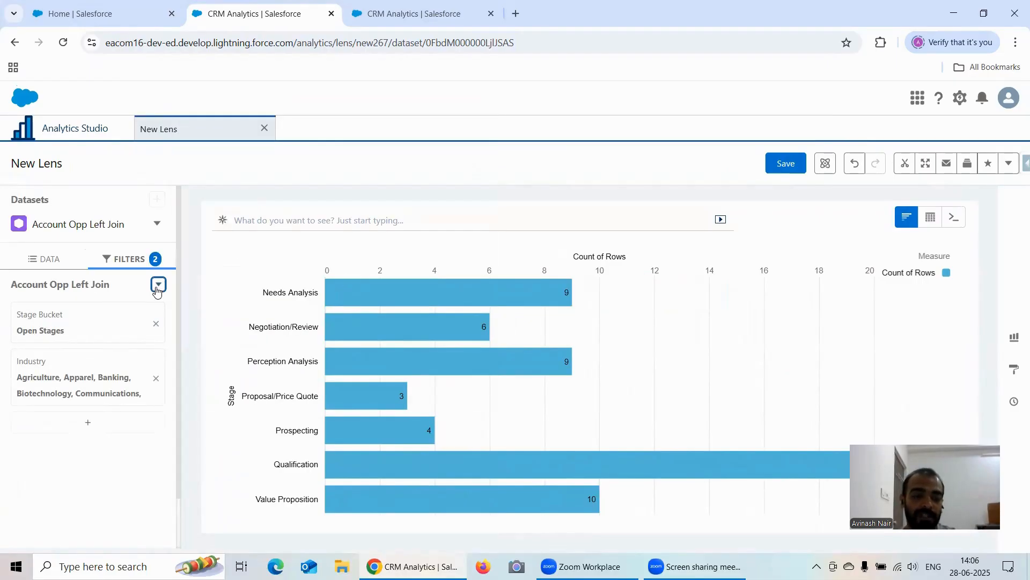
left_click(155, 307)
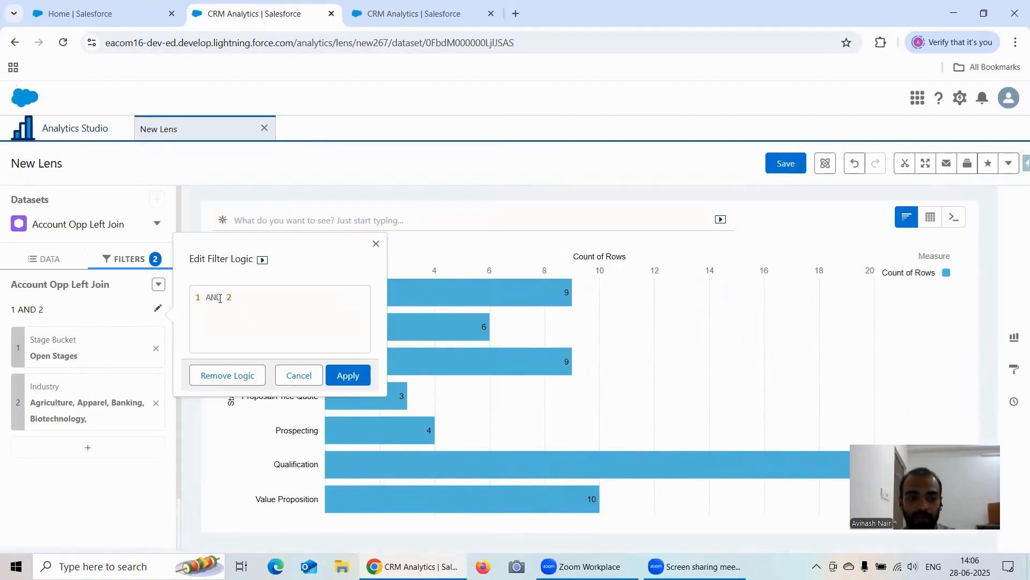
left_click(376, 244)
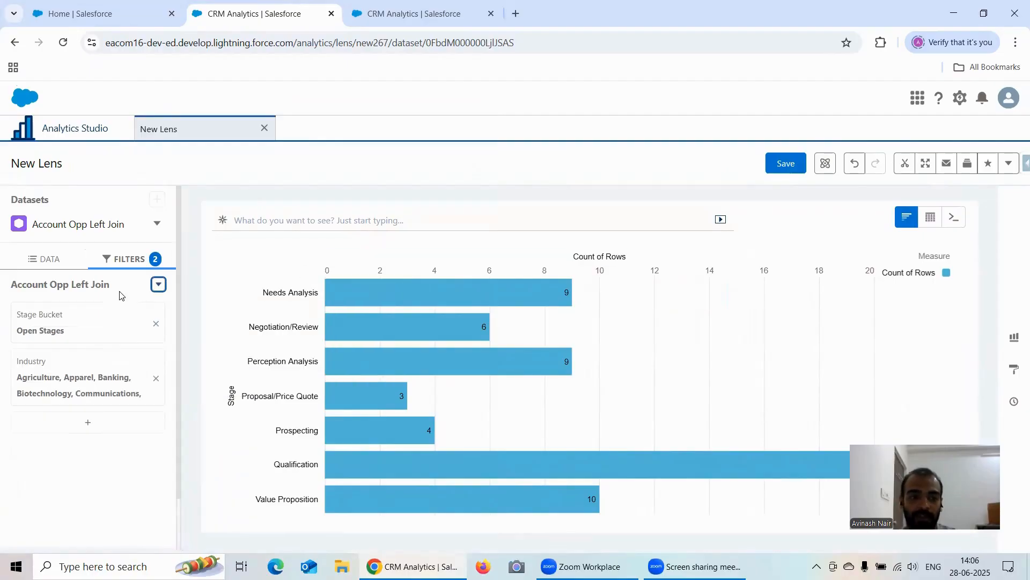
Start a third filter on Billing Country with the Equals operator and select USA and United Kingdom.
left_click(90, 423)
scroll(322, 354, "down", 2)
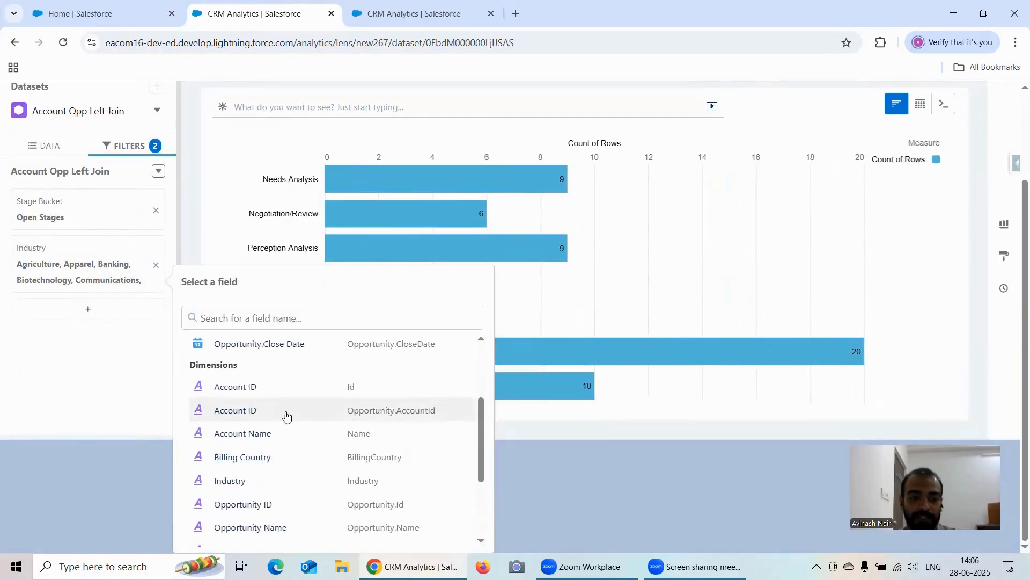
scroll(288, 414, "down", 2)
scroll(286, 415, "up", 1)
scroll(285, 413, "up", 2)
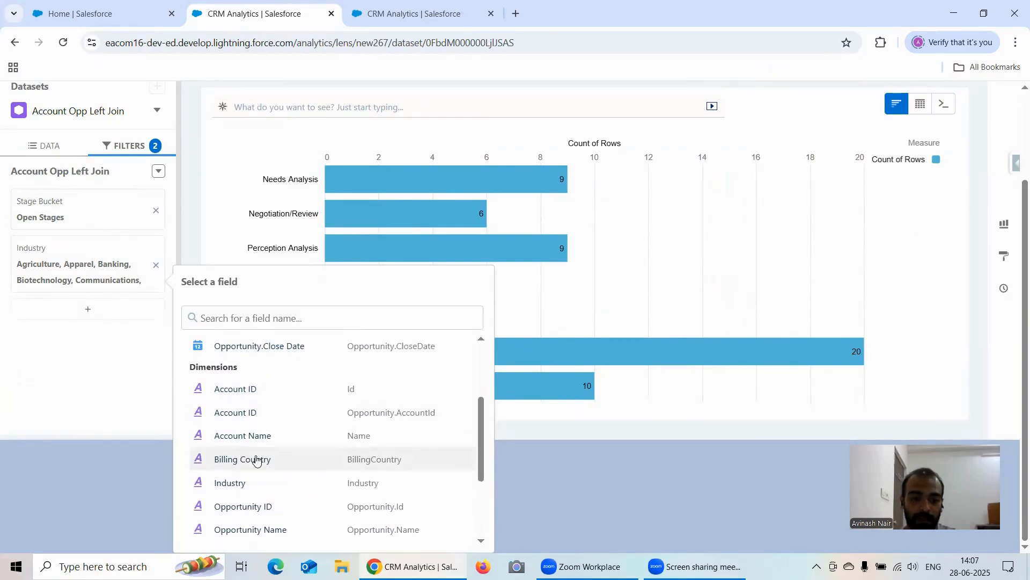
left_click(260, 456)
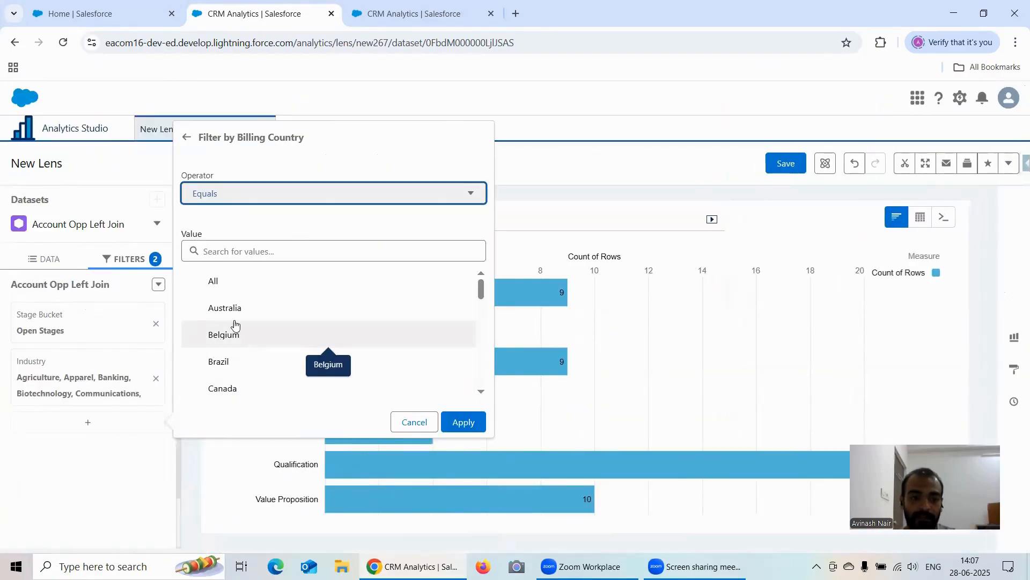
scroll(268, 344, "down", 10)
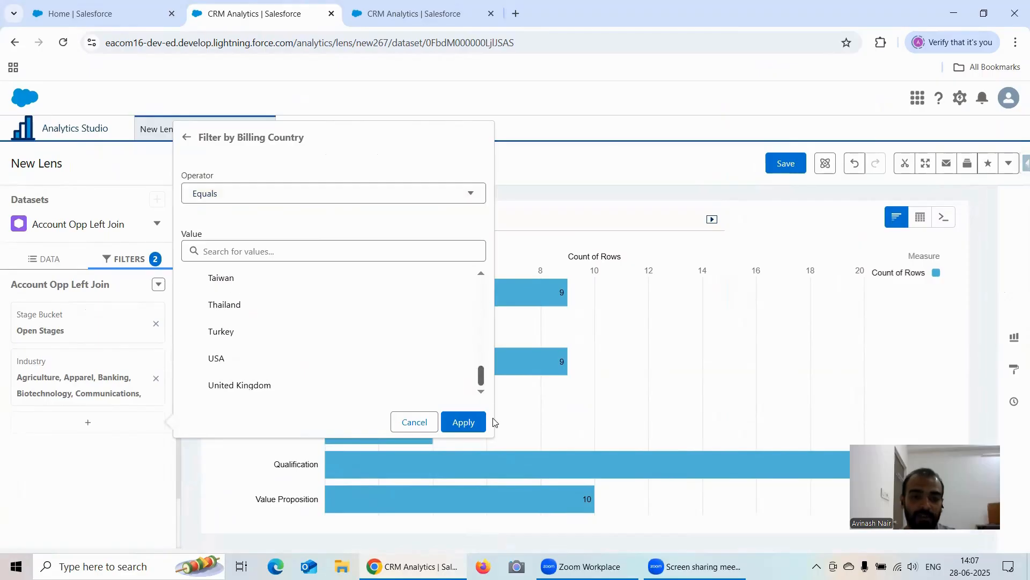
left_click(225, 365)
left_click(239, 392)
Include Mexico and India in the Billing Country values and apply the filter.
scroll(357, 358, "up", 3)
scroll(357, 358, "up", 8)
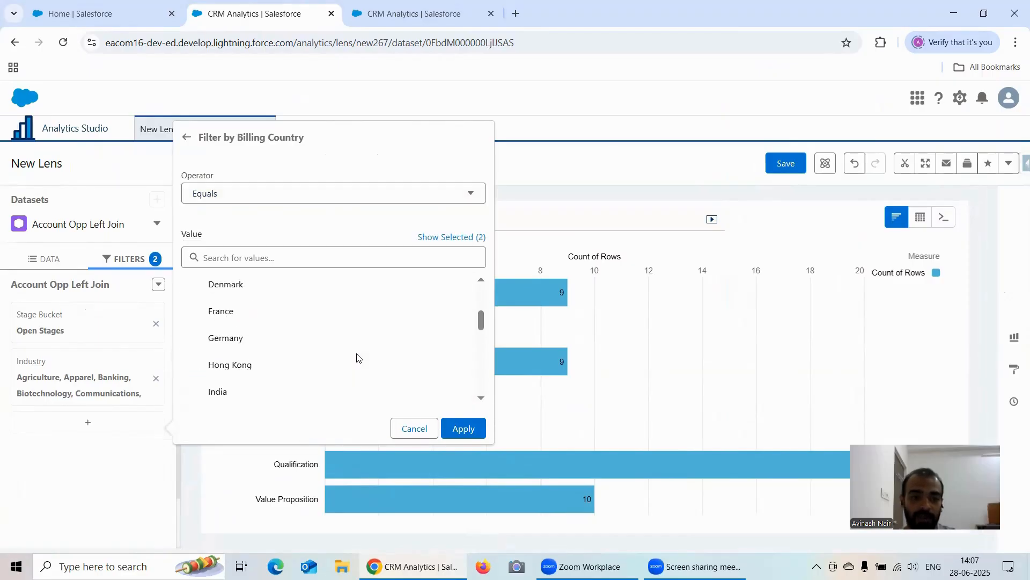
scroll(357, 358, "up", 2)
scroll(357, 358, "down", 2)
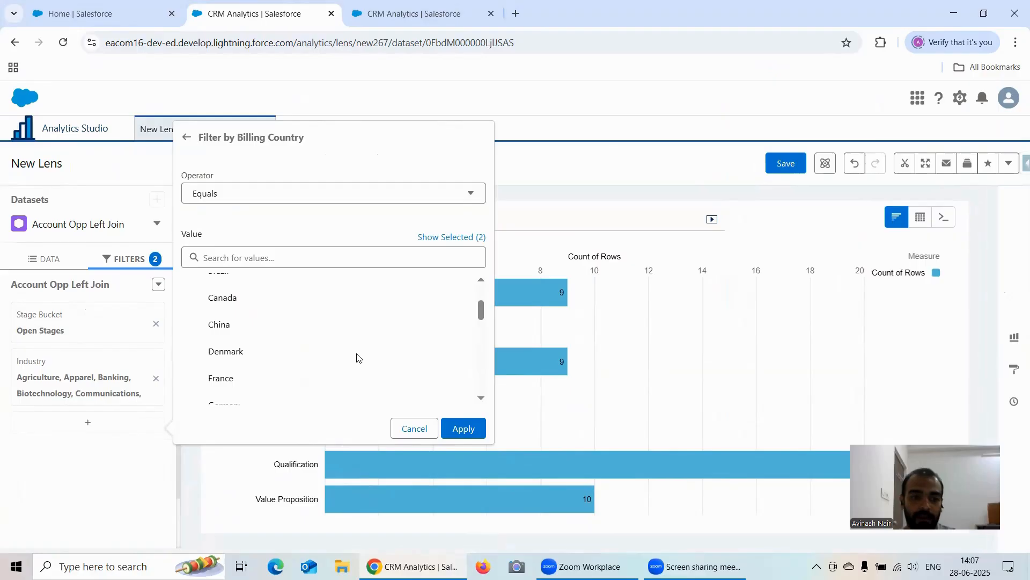
scroll(329, 357, "up", 3)
scroll(330, 355, "down", 5)
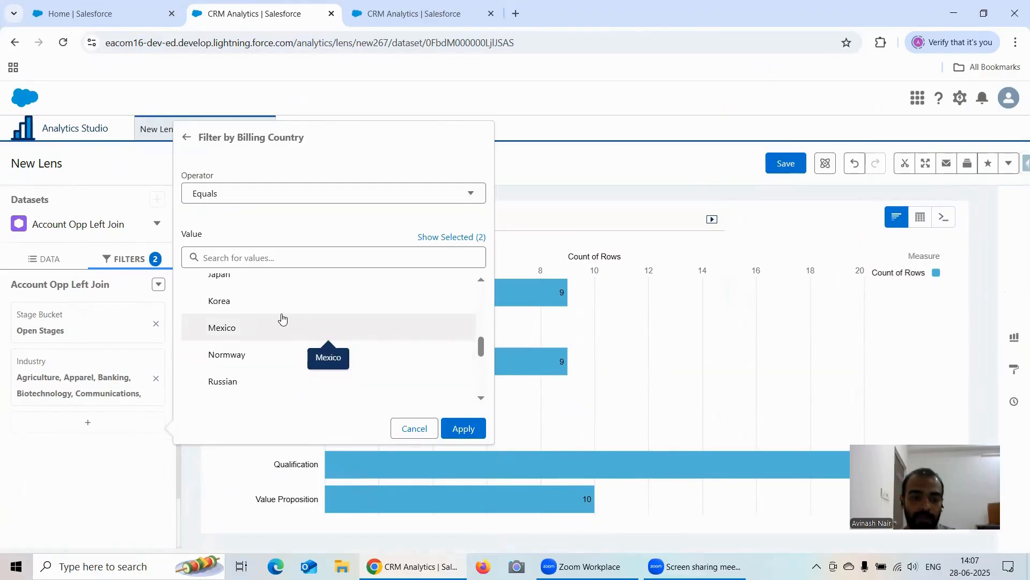
left_click(265, 333)
scroll(311, 338, "down", 3)
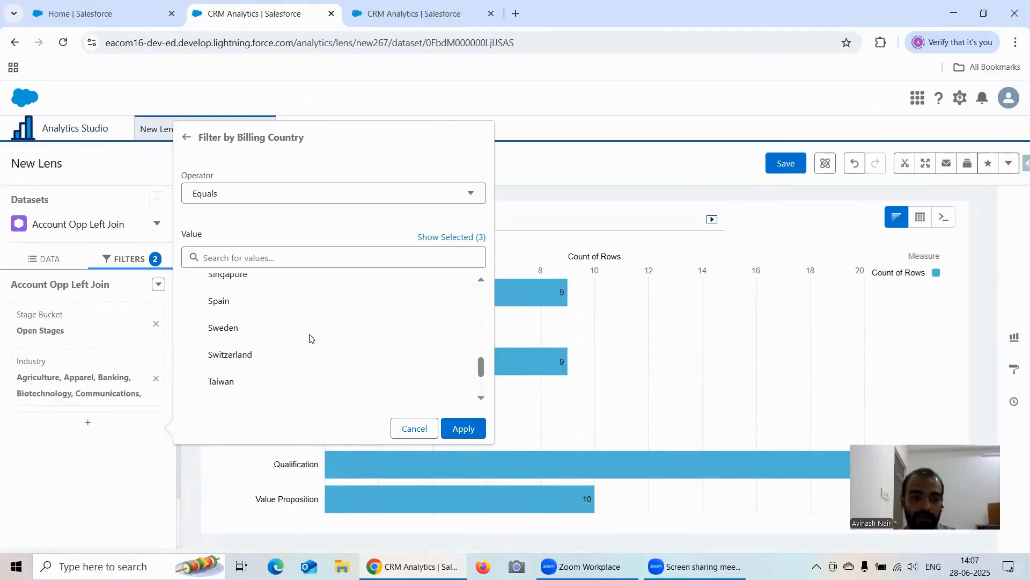
scroll(310, 338, "up", 5)
left_click(241, 330)
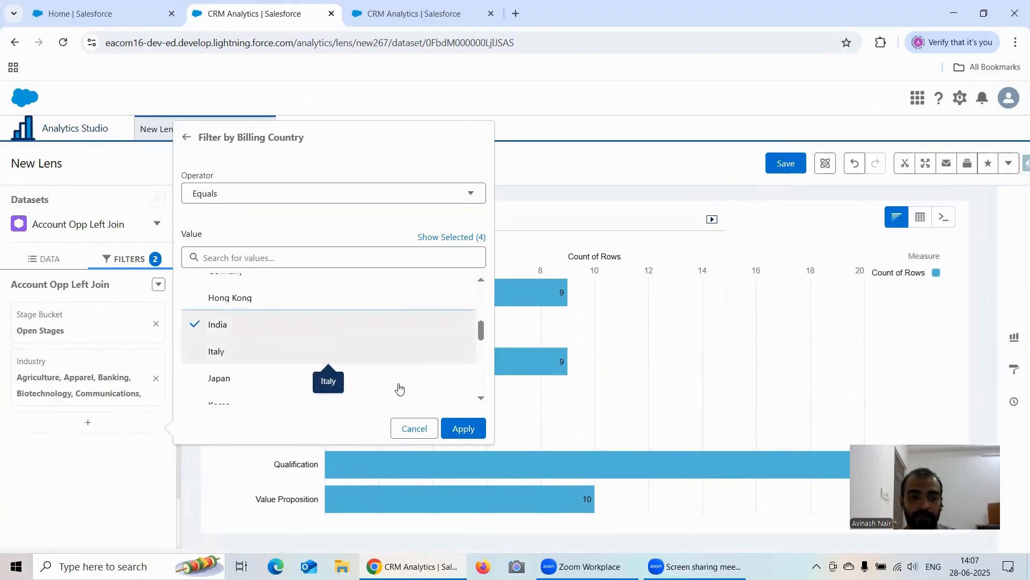
left_click(461, 428)
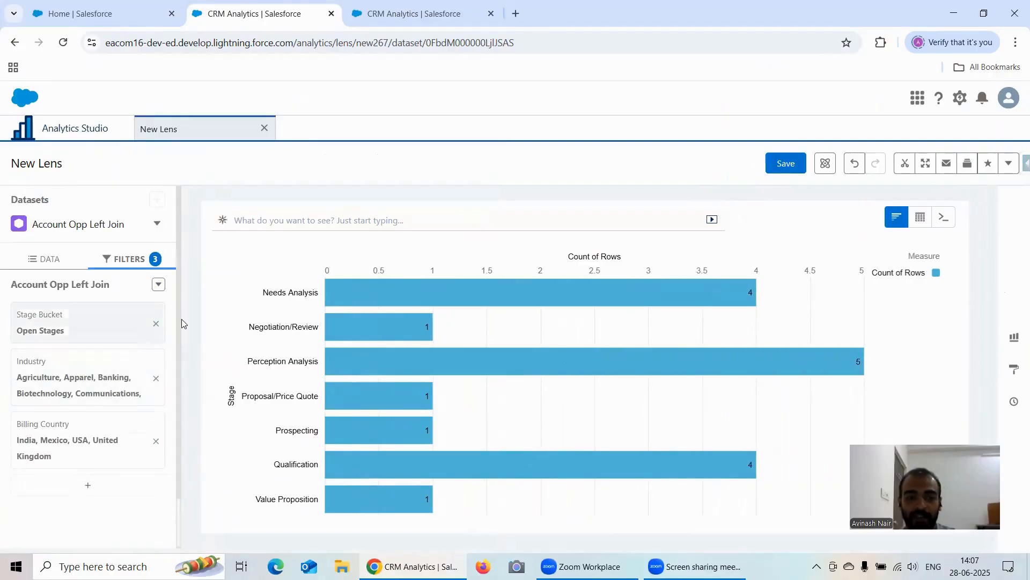
left_click(158, 284)
left_click(132, 305)
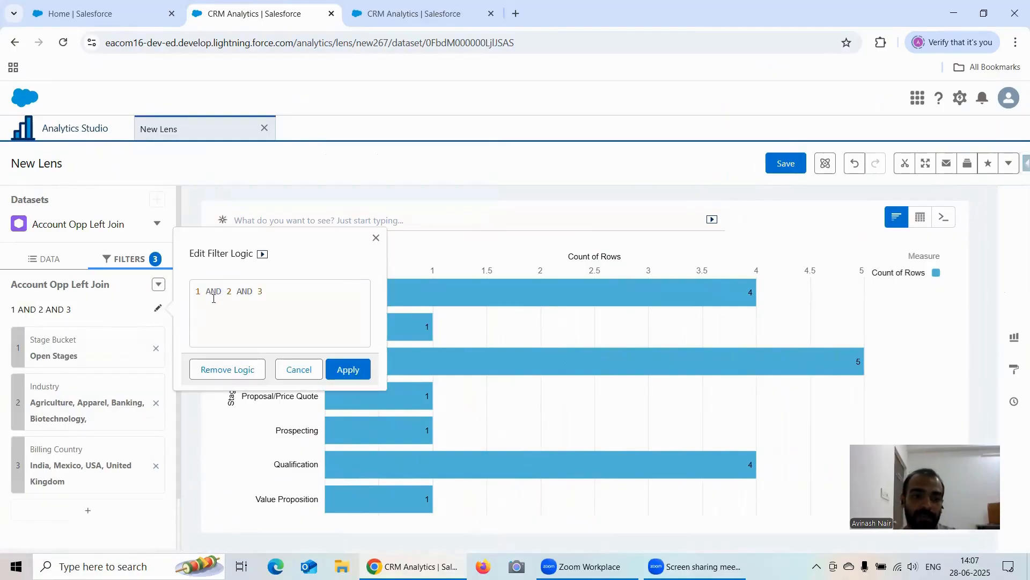
left_click(376, 237)
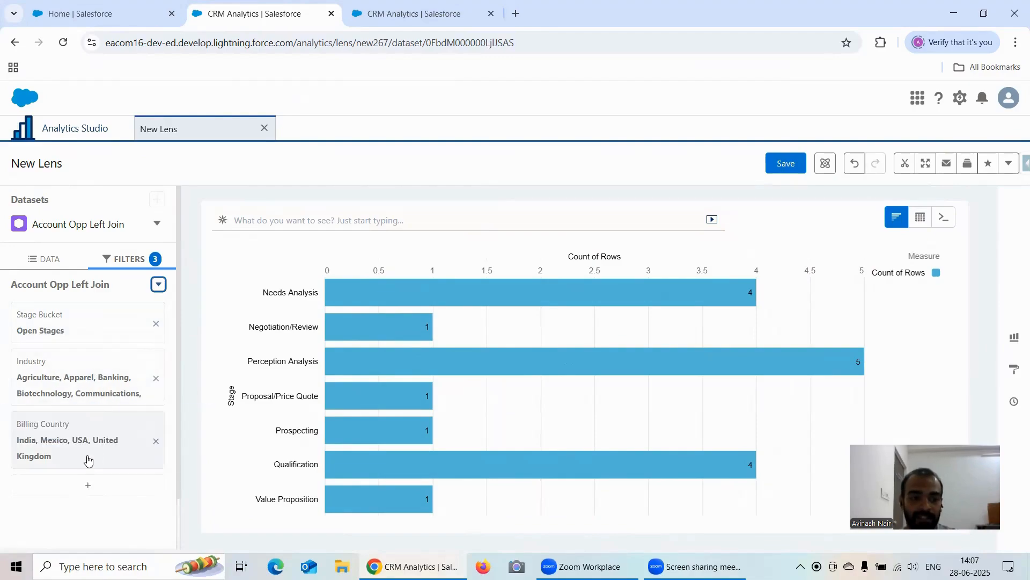
Add custom filter logic to the dataset's three filters as (1 AND 2) OR 3 and apply it.
left_click(158, 285)
left_click(154, 310)
left_click(223, 295)
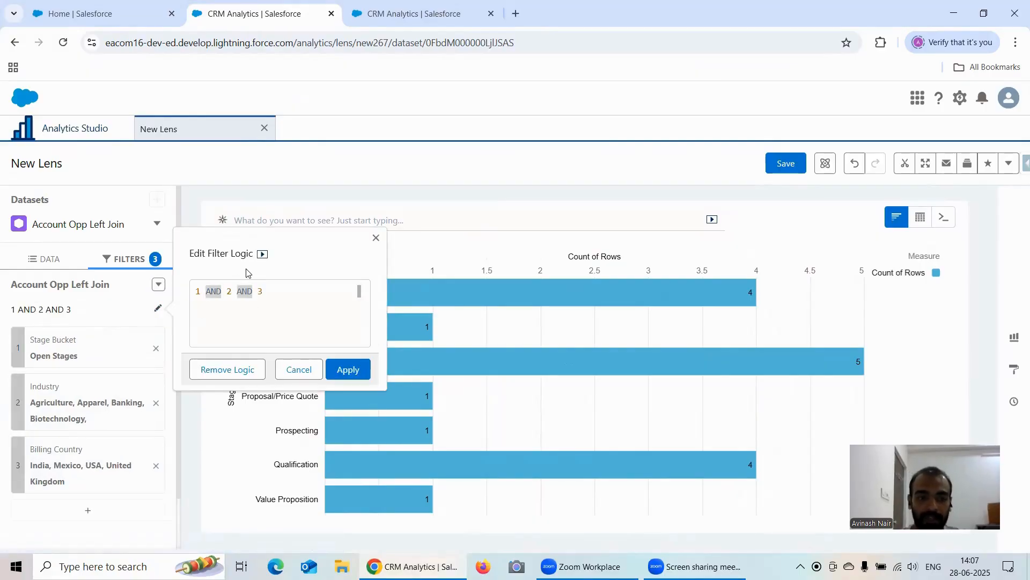
key("Right")
key("Right")
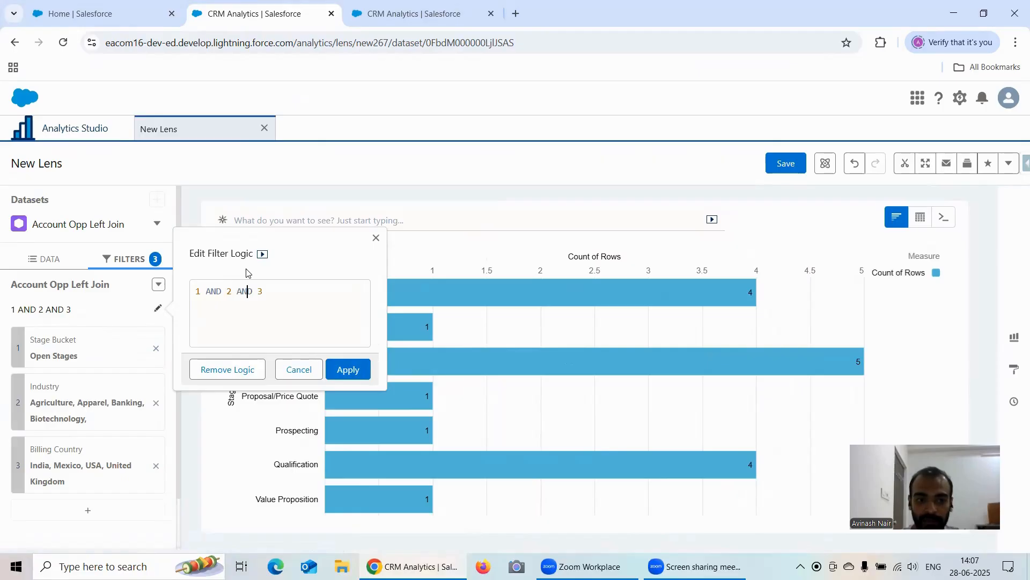
key("Delete")
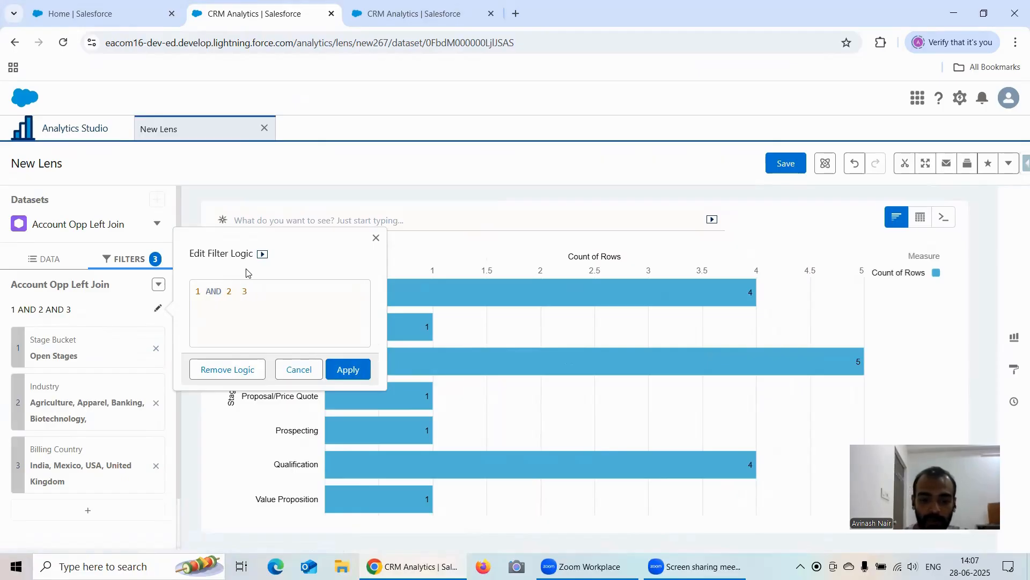
key("Left")
type(")")
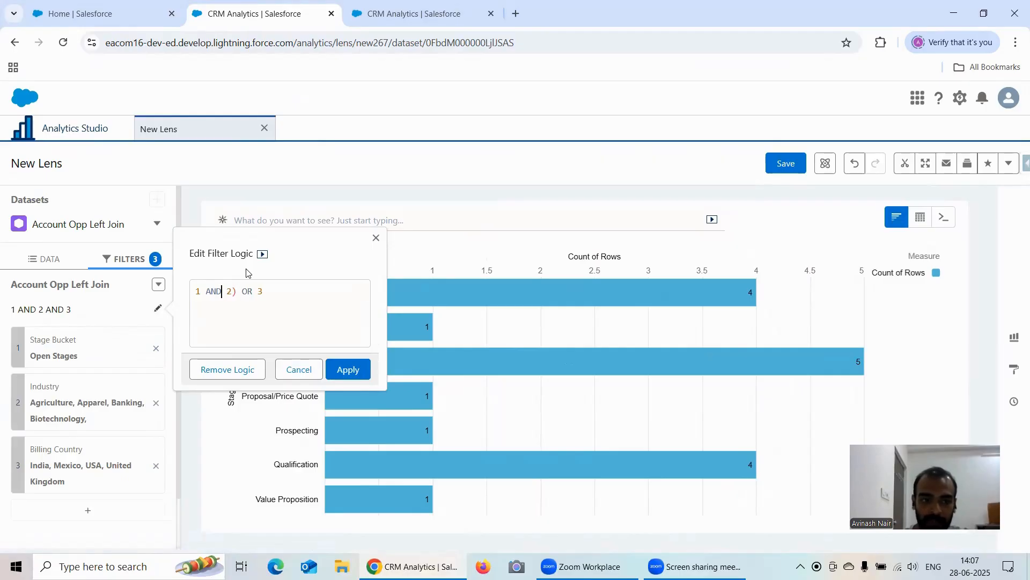
type("(")
left_click(352, 368)
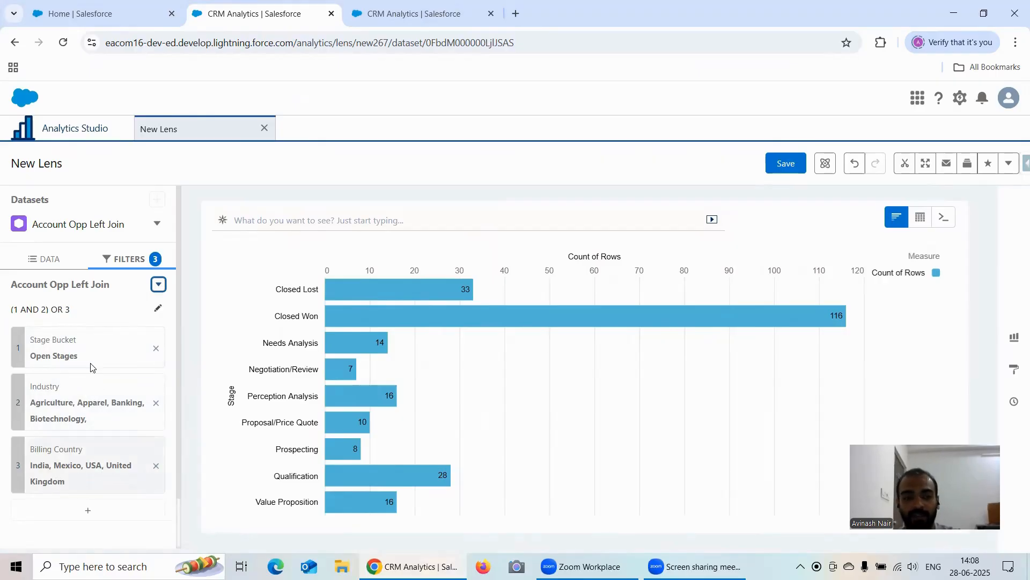
Change the filter logic to (1 OR 2) AND 3 and apply it.
left_click(158, 308)
double_click(225, 290)
key("BackSpace")
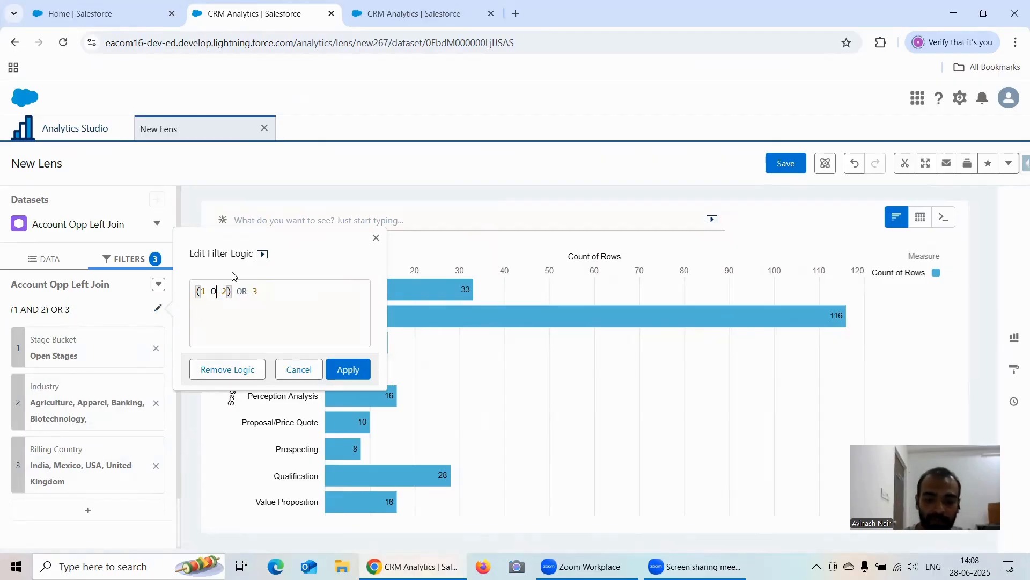
type("OR")
key("Right")
key("Right")
key("Right")
key("Right")
key("Right")
key("Right")
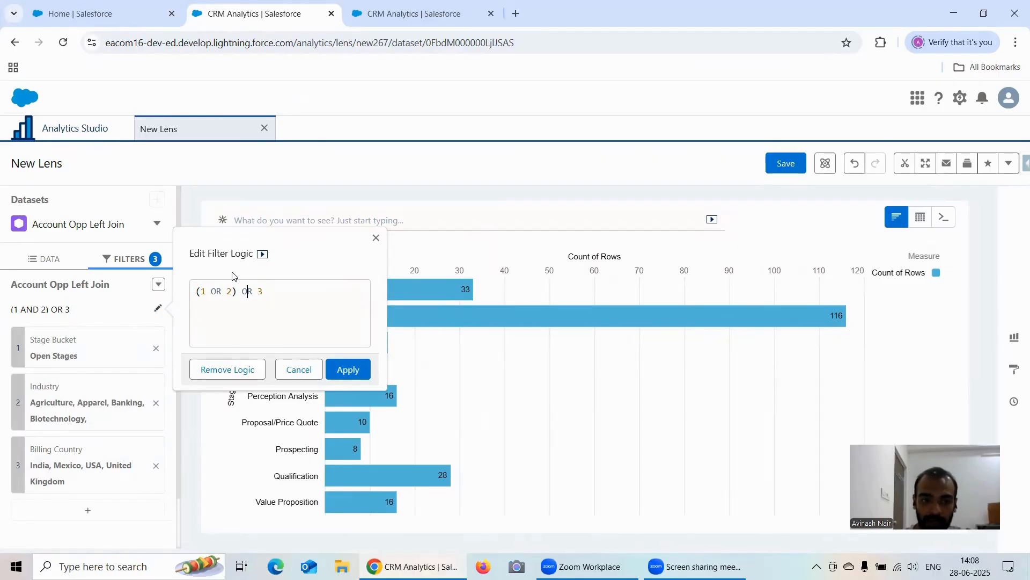
key("BackSpace")
key("BackSpace")
type("AND")
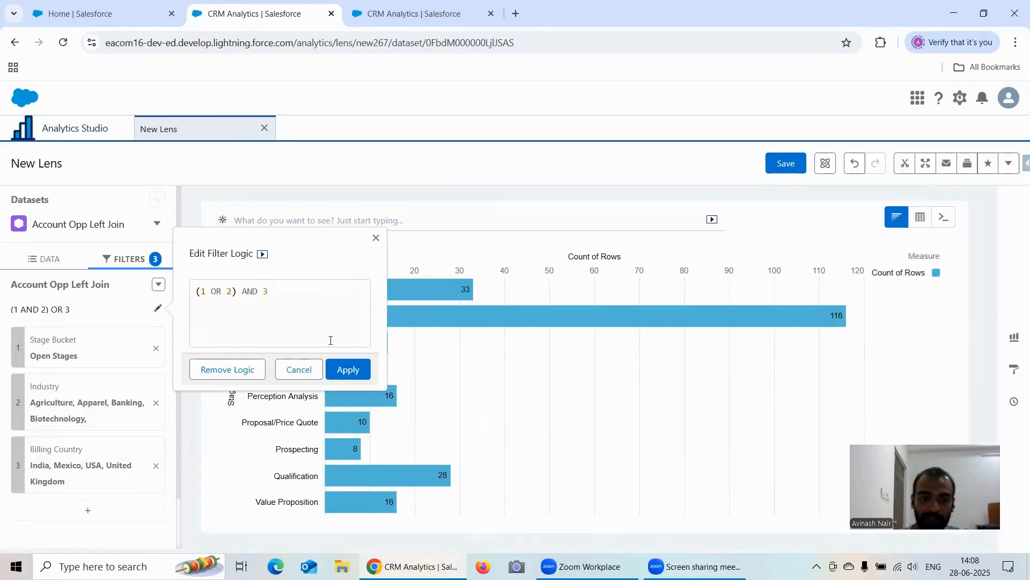
left_click(351, 369)
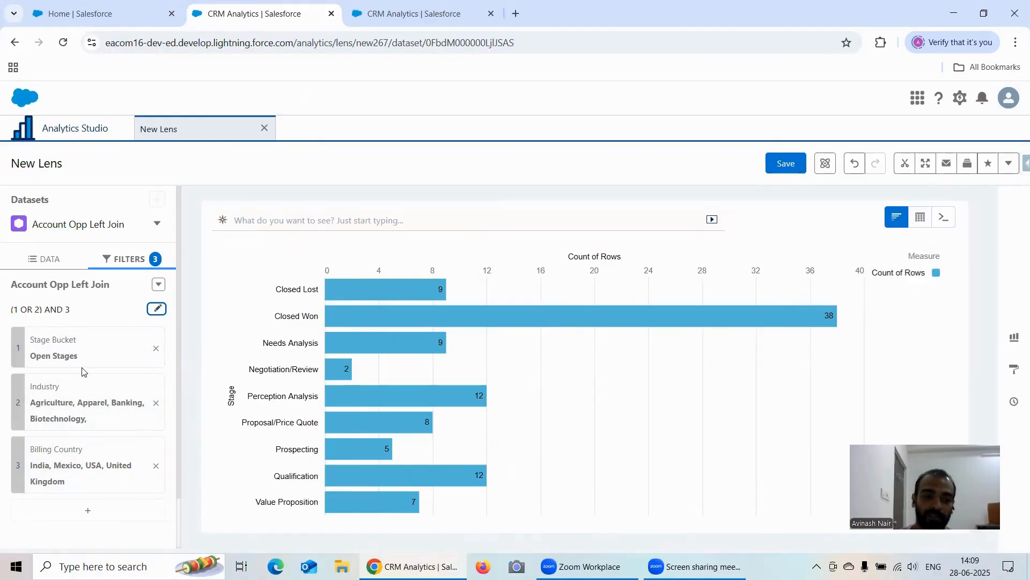
Rewrite the filter logic without parentheses as 1 OR 2 OR 3 and apply it.
left_click(157, 310)
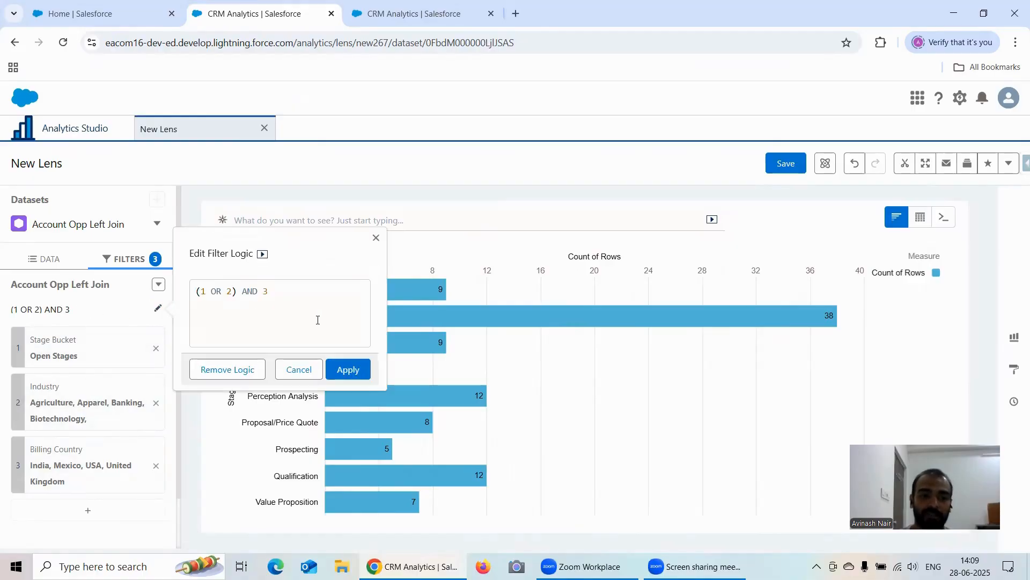
double_click(257, 293)
type("A")
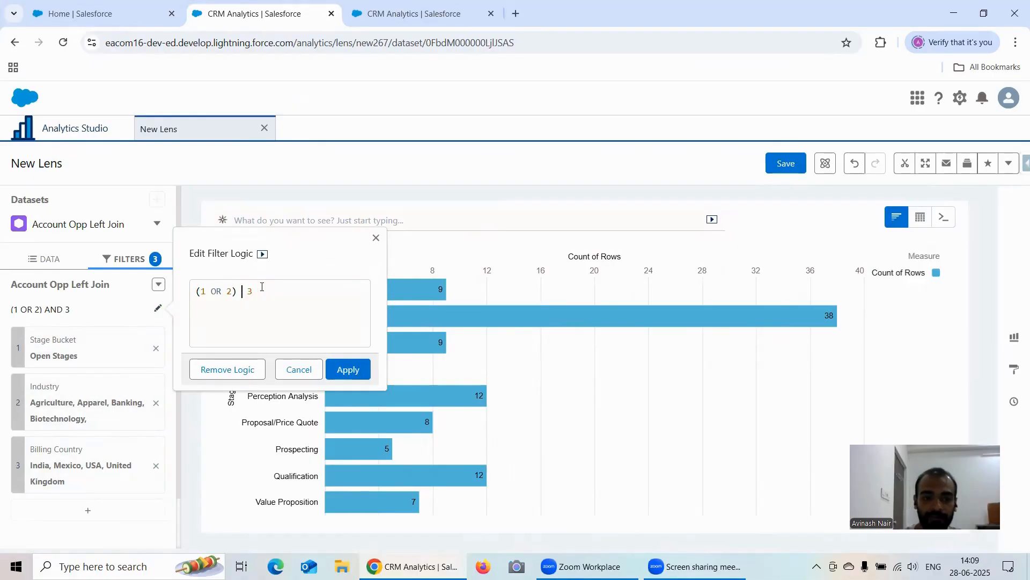
type("OR")
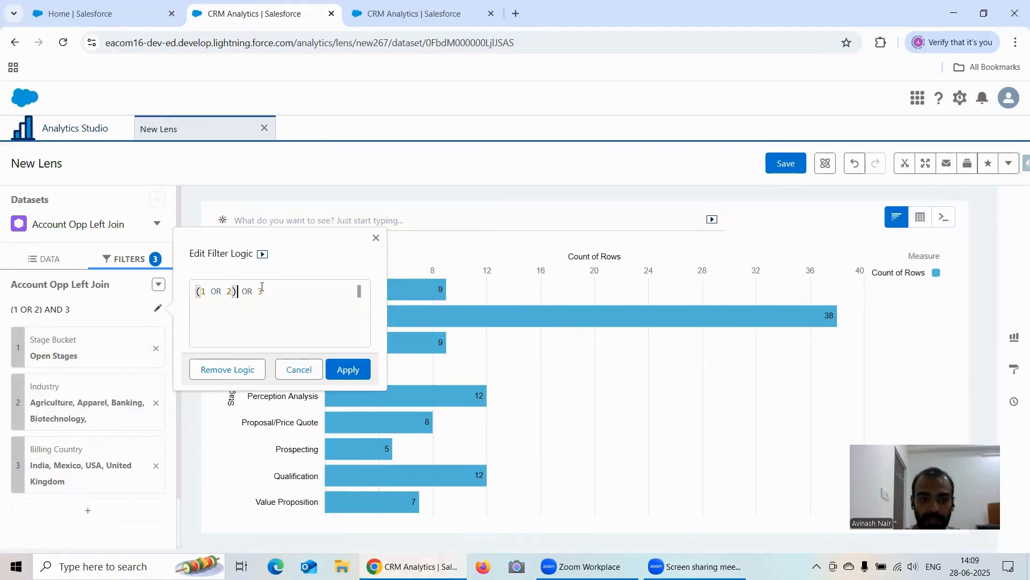
key("BackSpace")
key("Left")
key("Left")
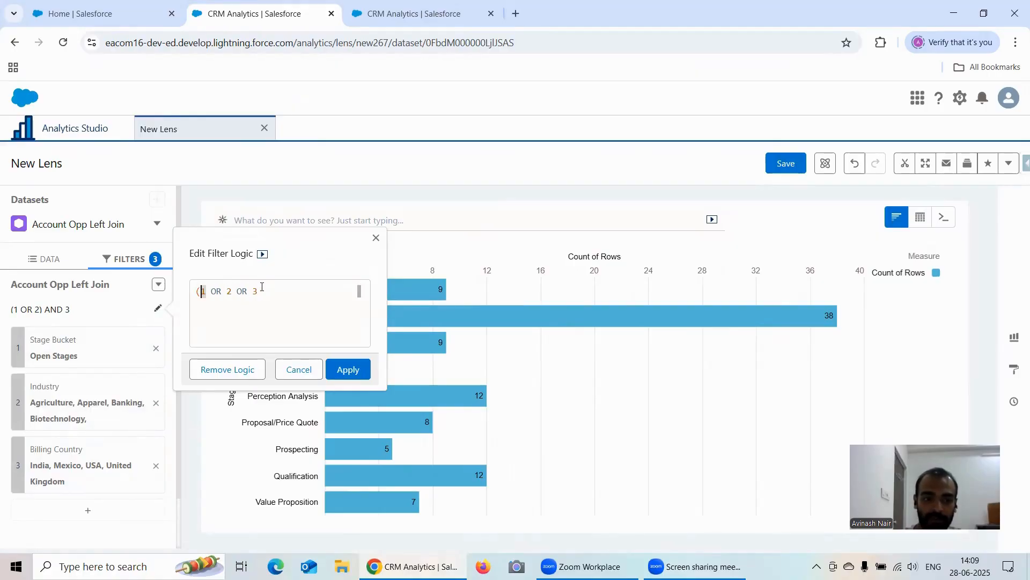
key("BackSpace")
left_click(340, 369)
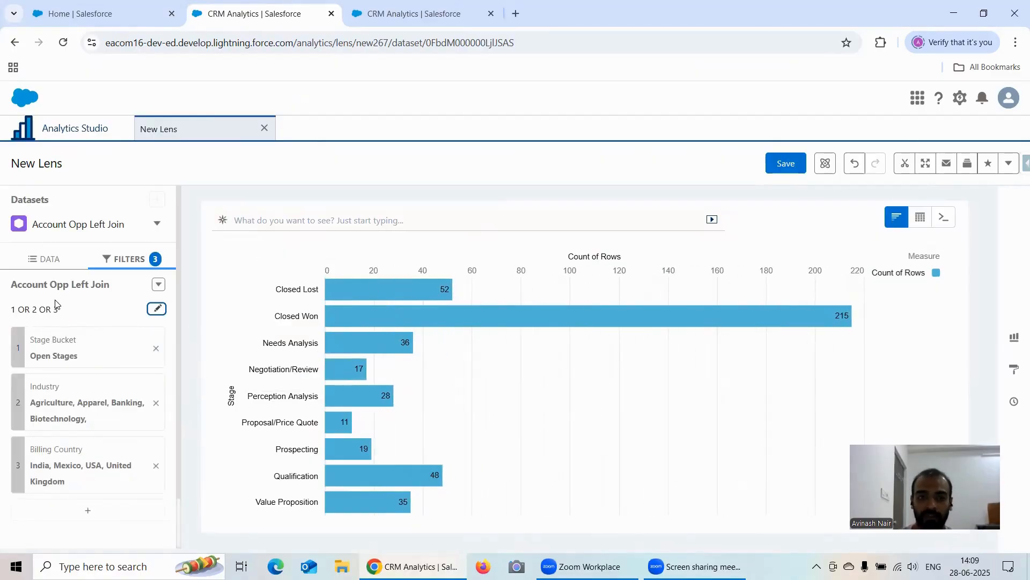
Save the lens as "Combinations of Filter on CRMA Lens" in the Recipe Dataset app.
left_click(33, 261)
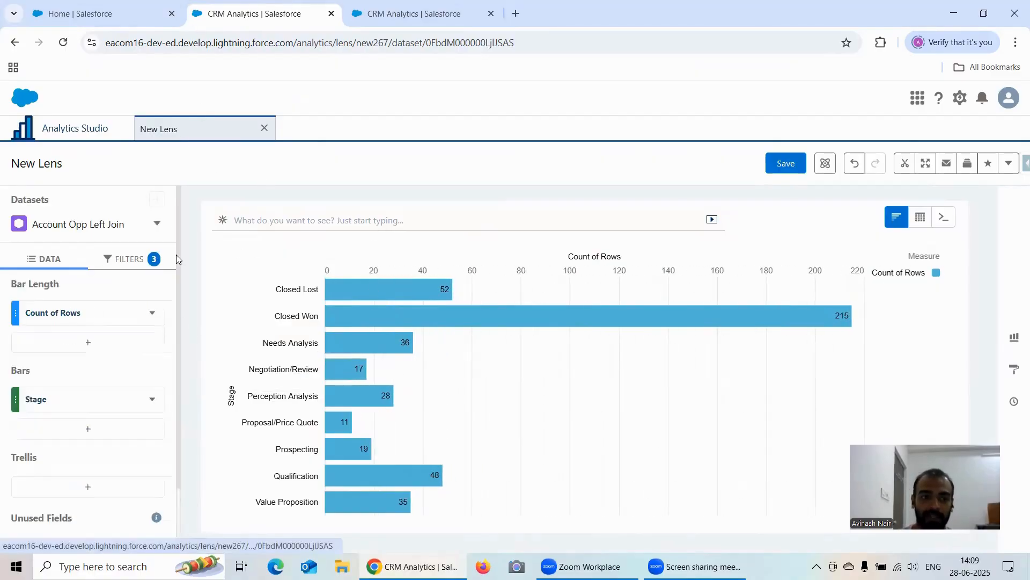
left_click(780, 170)
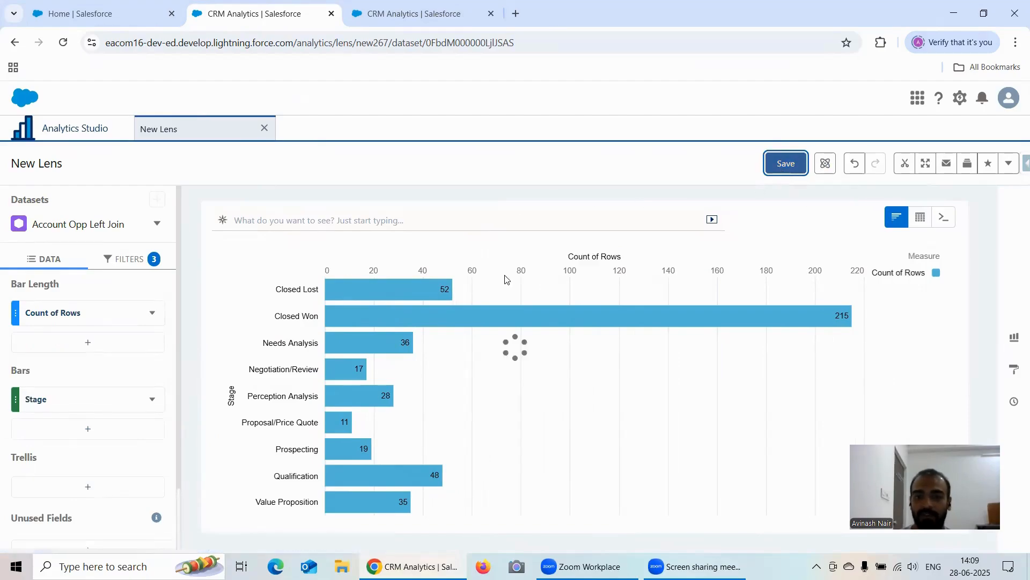
triple_click(440, 216)
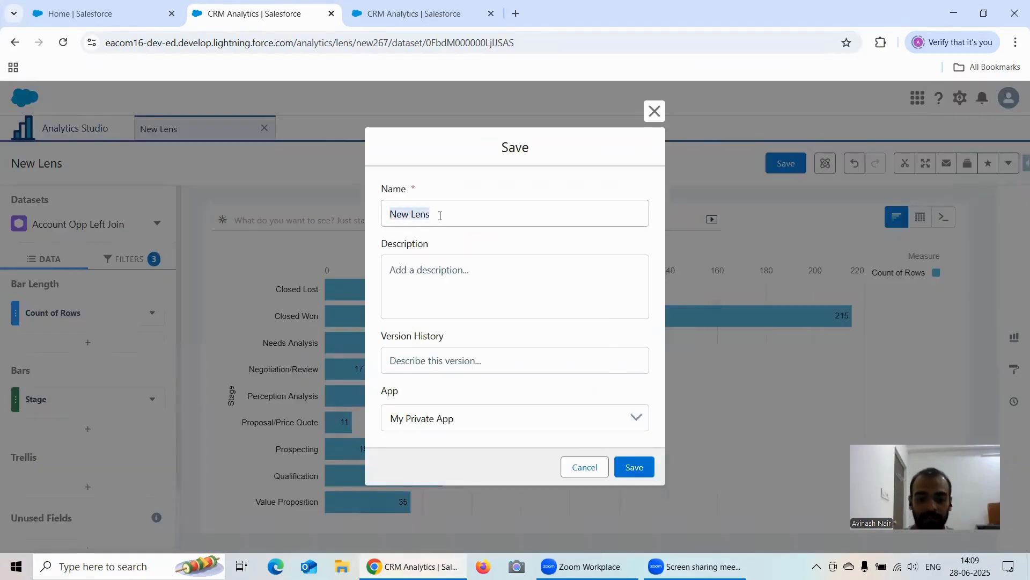
type("Comd")
key("BackSpace")
type("binations of Filter on CRMA")
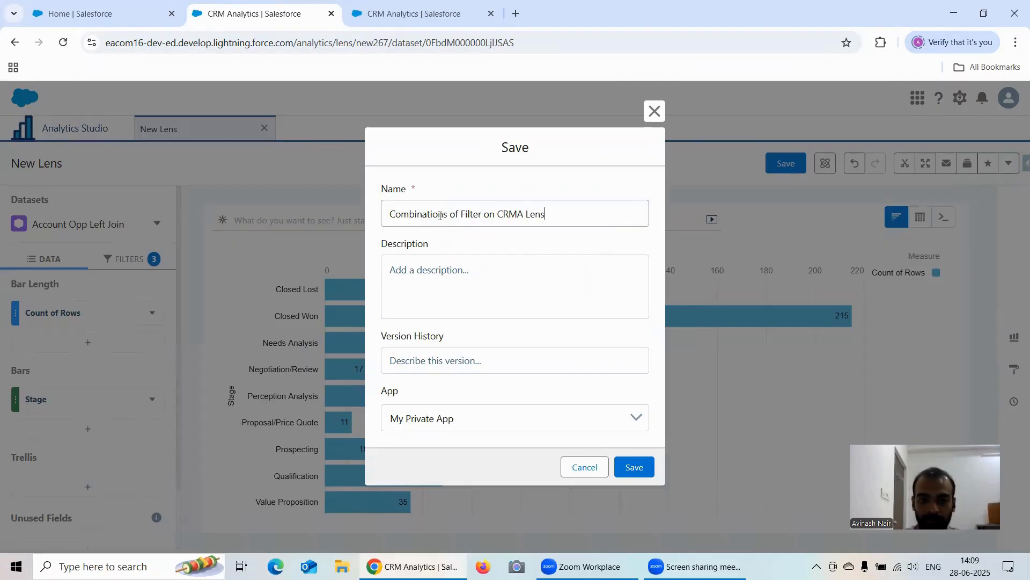
left_click(468, 417)
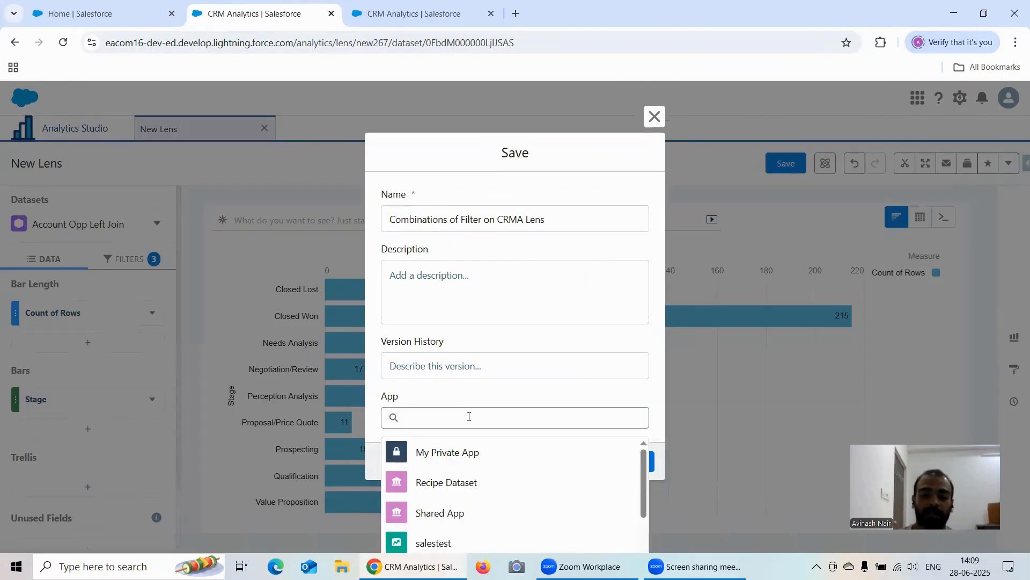
left_click(440, 481)
left_click(634, 467)
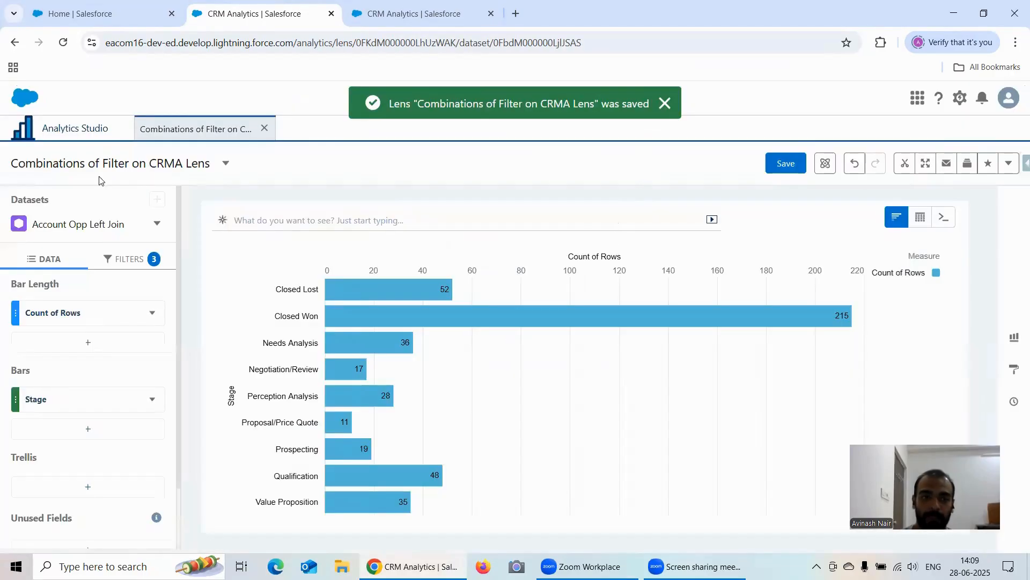
Switch to the unsaved lens in the other browser tab and add a second Count of Rows measure to the bar length.
left_click(67, 134)
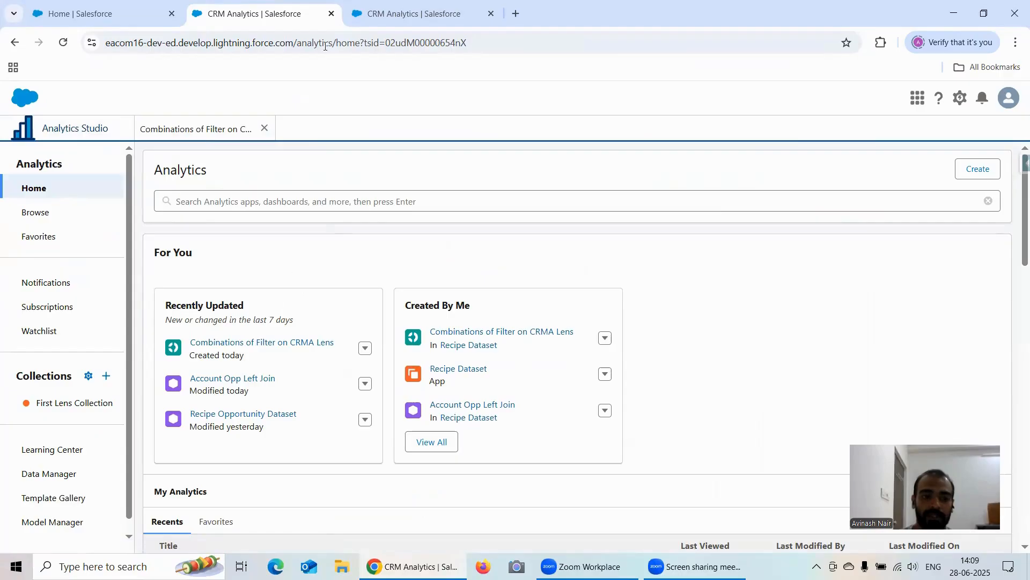
key("ctrl+Tab")
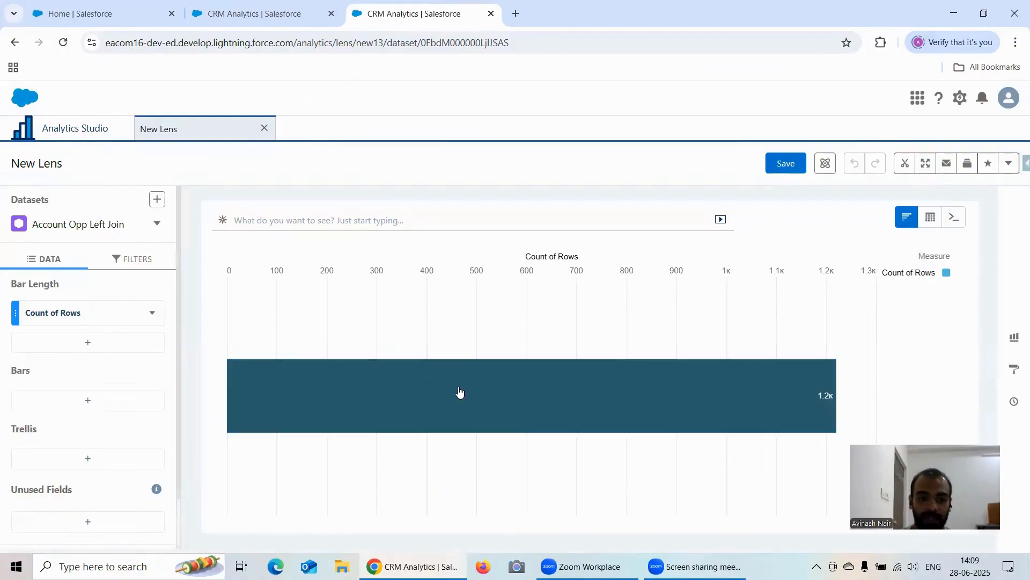
left_click(102, 346)
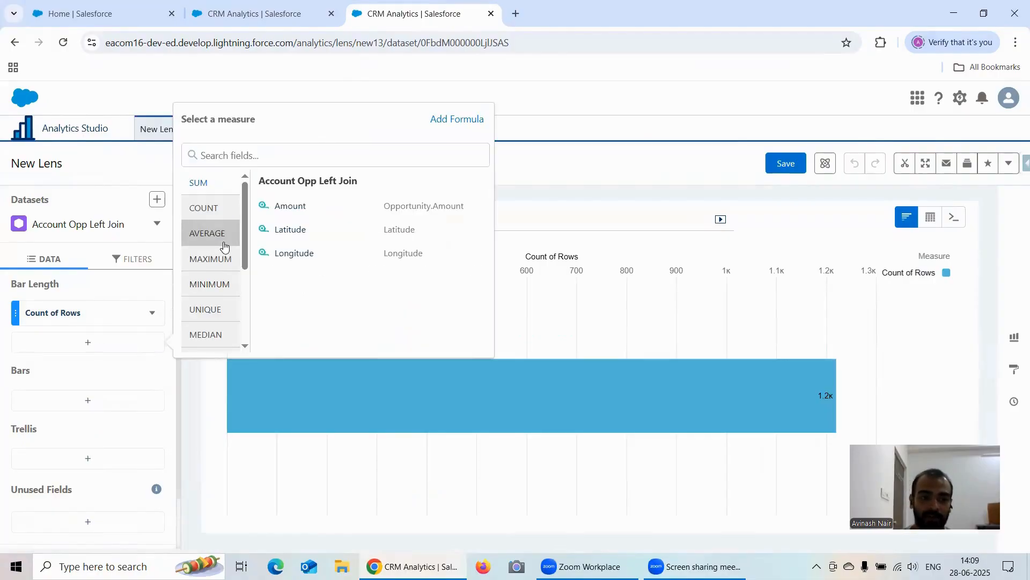
left_click(204, 209)
left_click(285, 206)
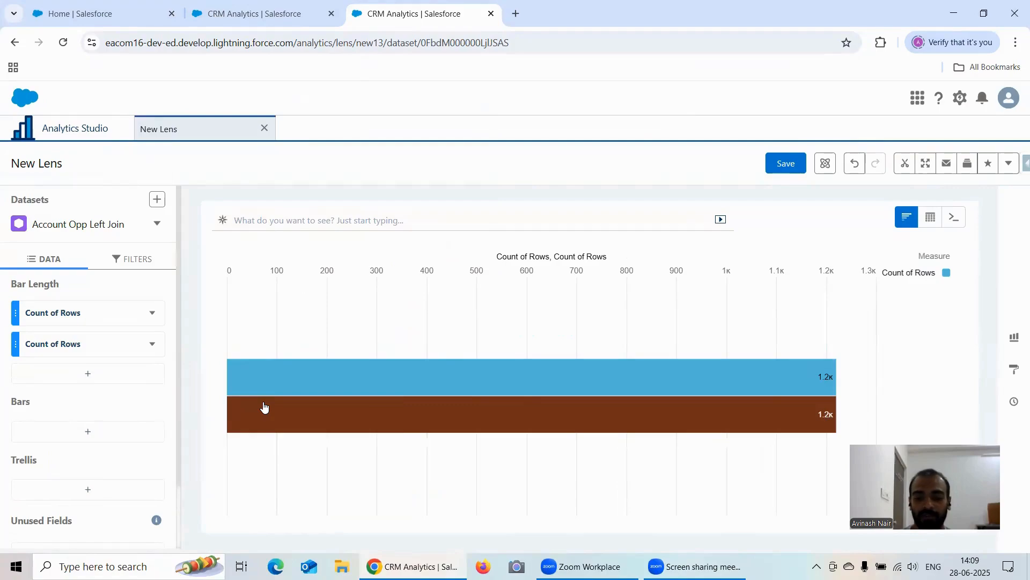
mouse_move(263, 408)
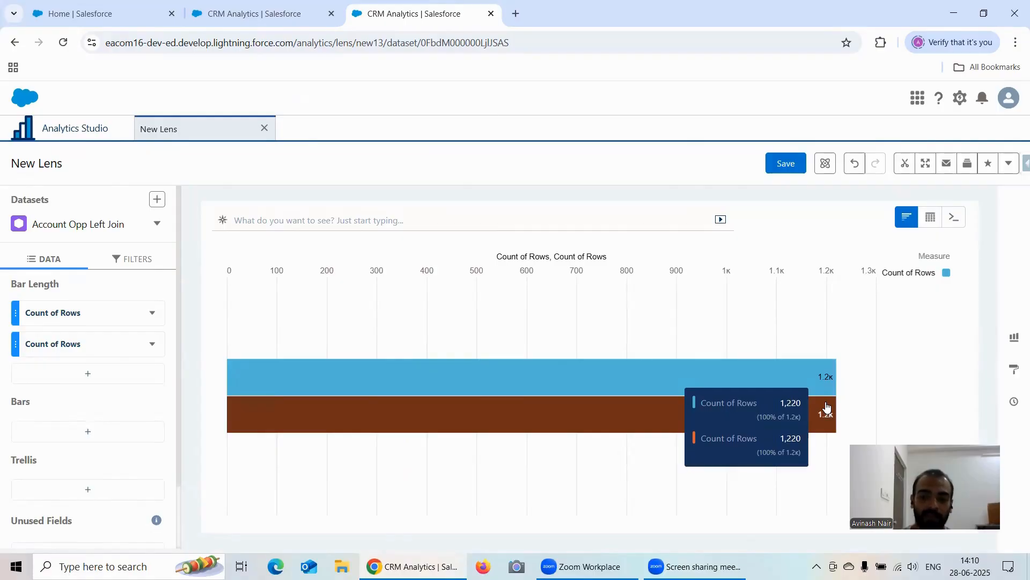
Add a measure-level filter to the first Count of Rows with Stage Bucket equal to Open Stages.
left_click(153, 314)
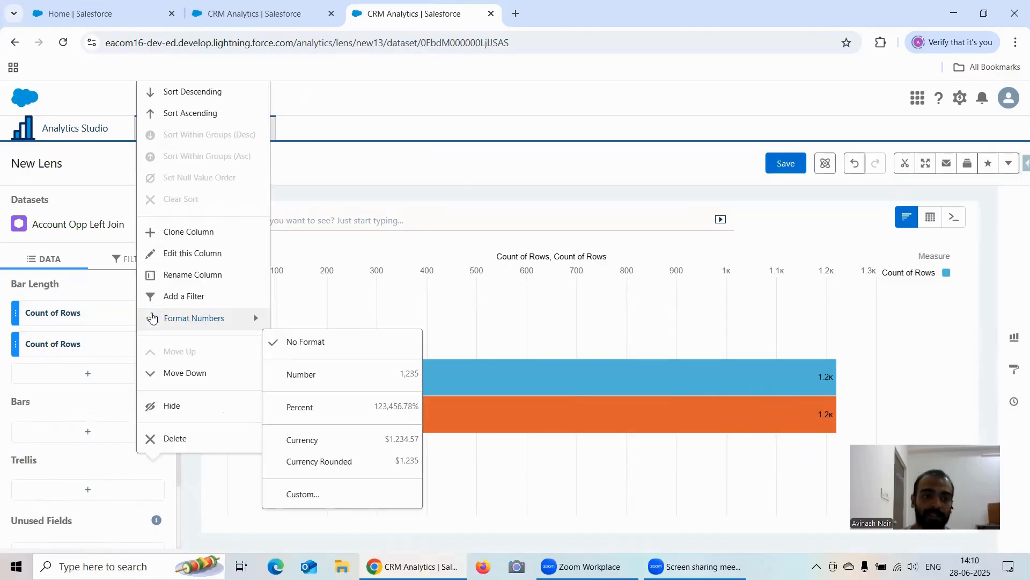
left_click(178, 299)
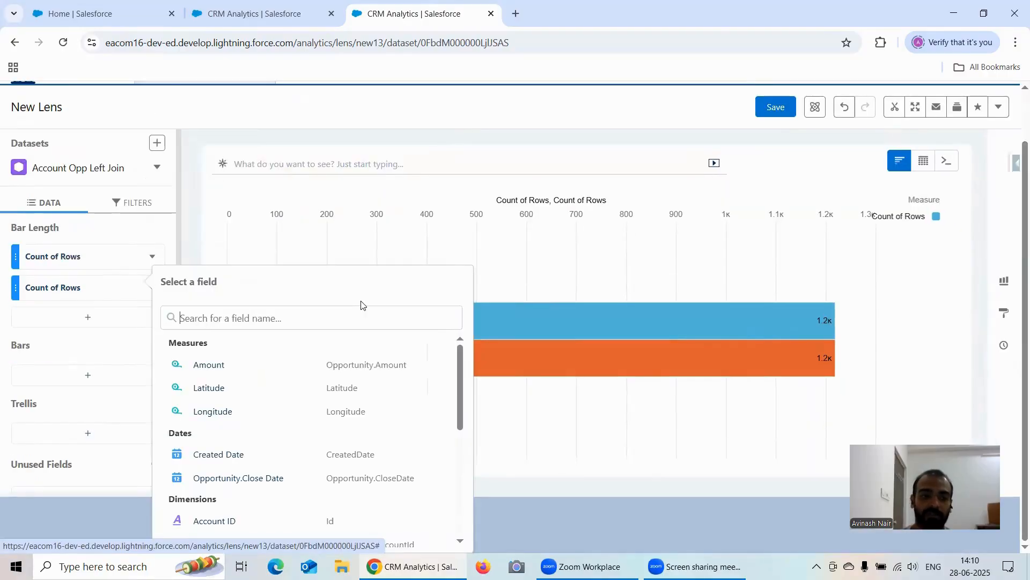
scroll(256, 374, "down", 10)
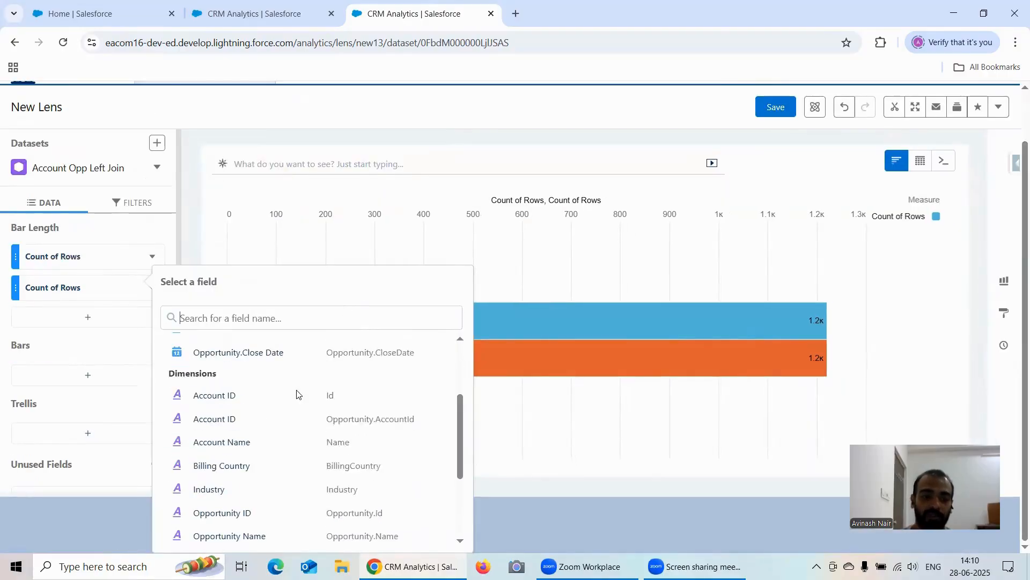
left_click(226, 539)
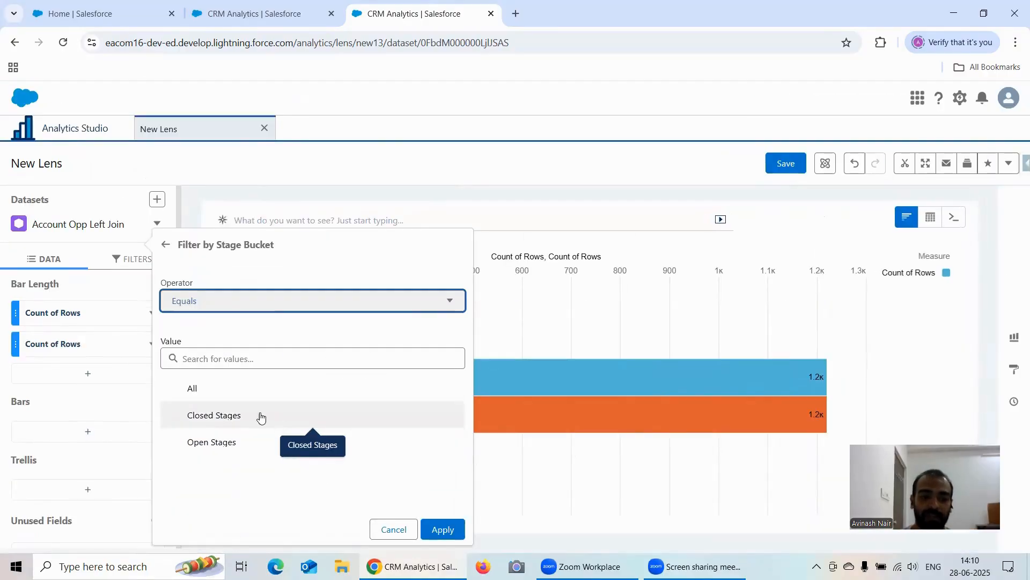
left_click(222, 441)
left_click(439, 535)
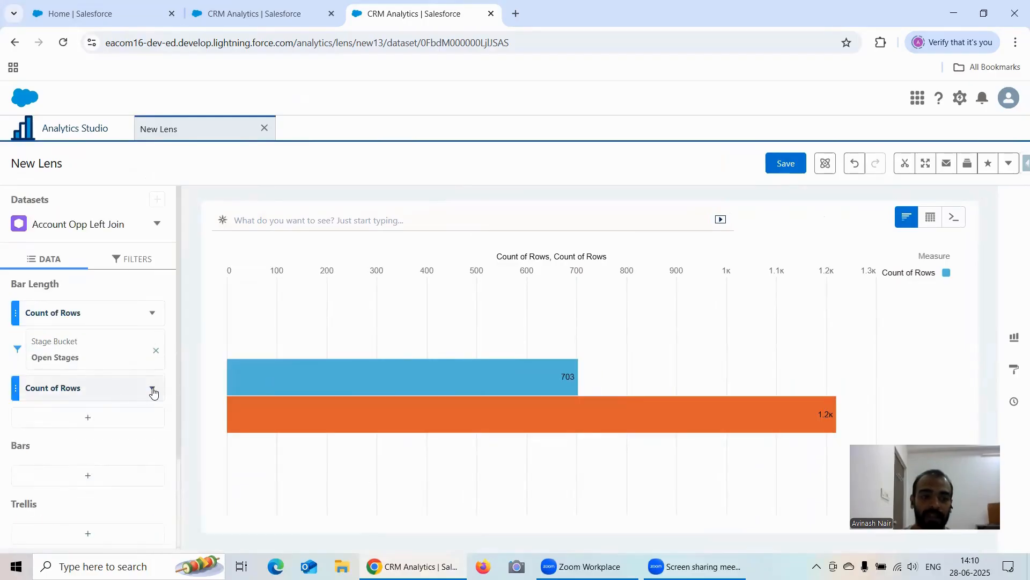
Add a measure-level filter to the second Count of Rows with Stage Bucket equal to Closed Stages.
left_click(153, 389)
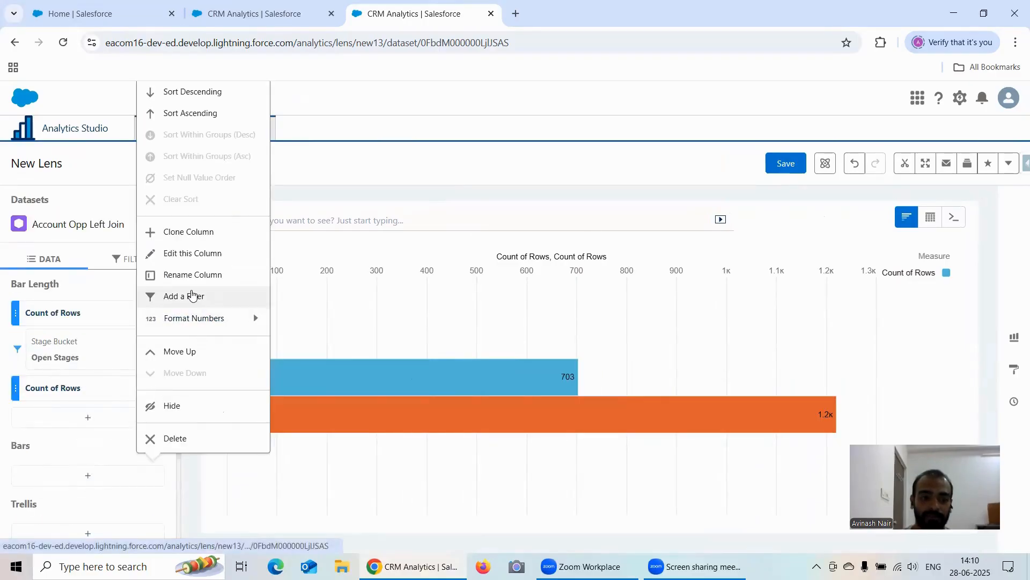
left_click(192, 295)
scroll(300, 402, "down", 4)
scroll(230, 523, "down", 2)
left_click(219, 535)
left_click(206, 282)
left_click(444, 397)
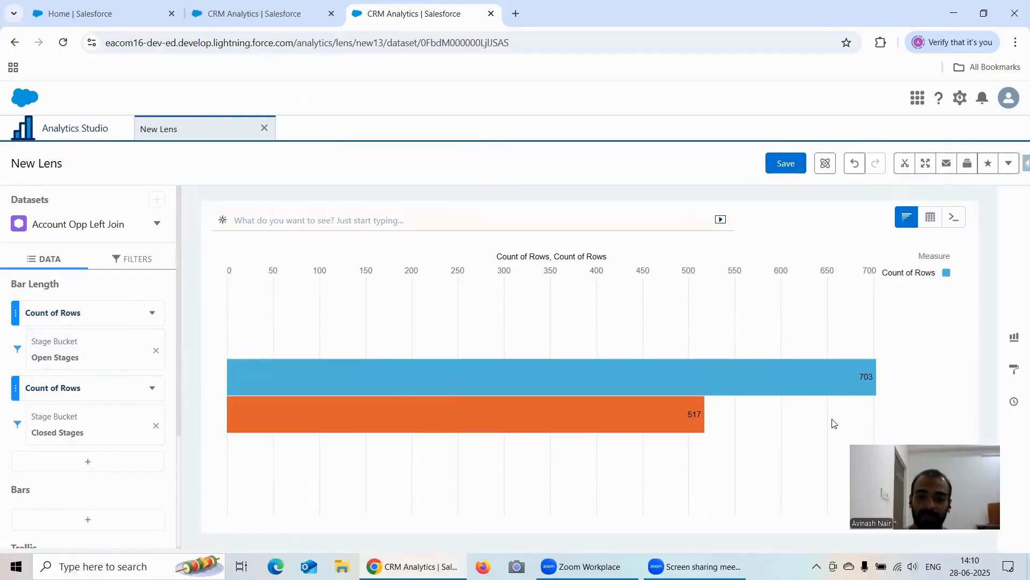
mouse_move(857, 388)
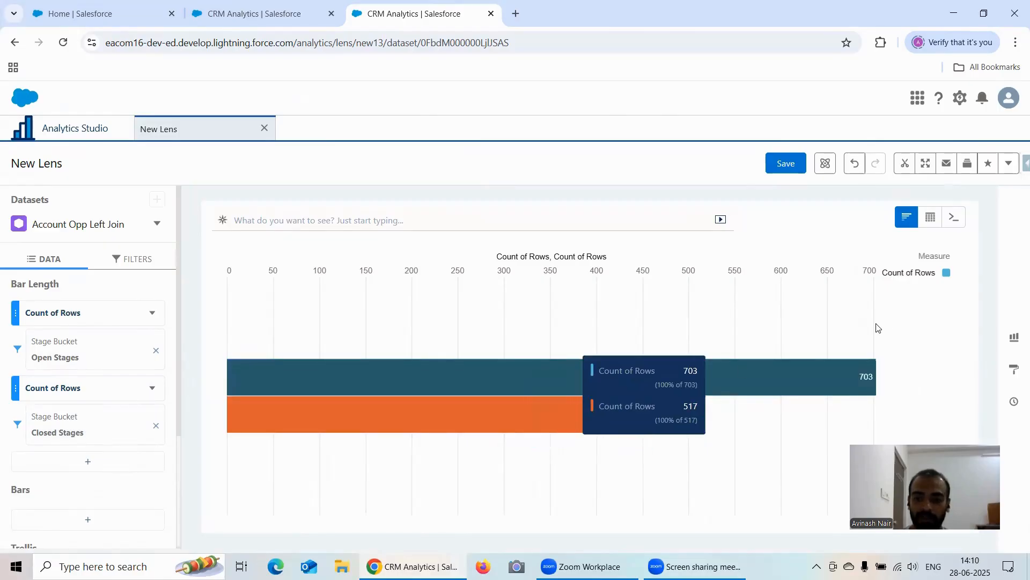
Group the bars of the chart by Stage Bucket and review the measure filters alongside the grouping.
scroll(70, 355, "down", 3)
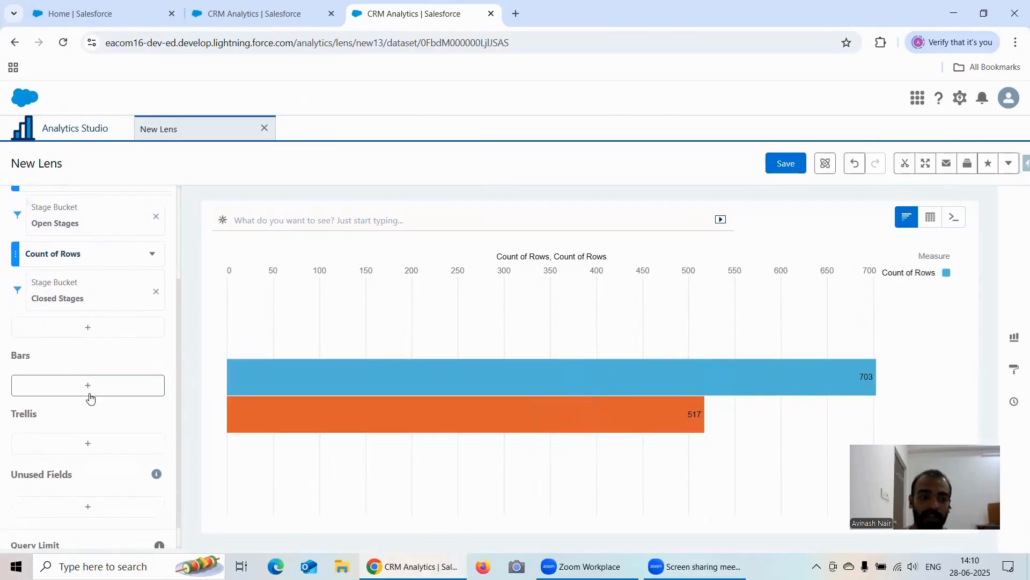
left_click(85, 389)
scroll(228, 345, "down", 3)
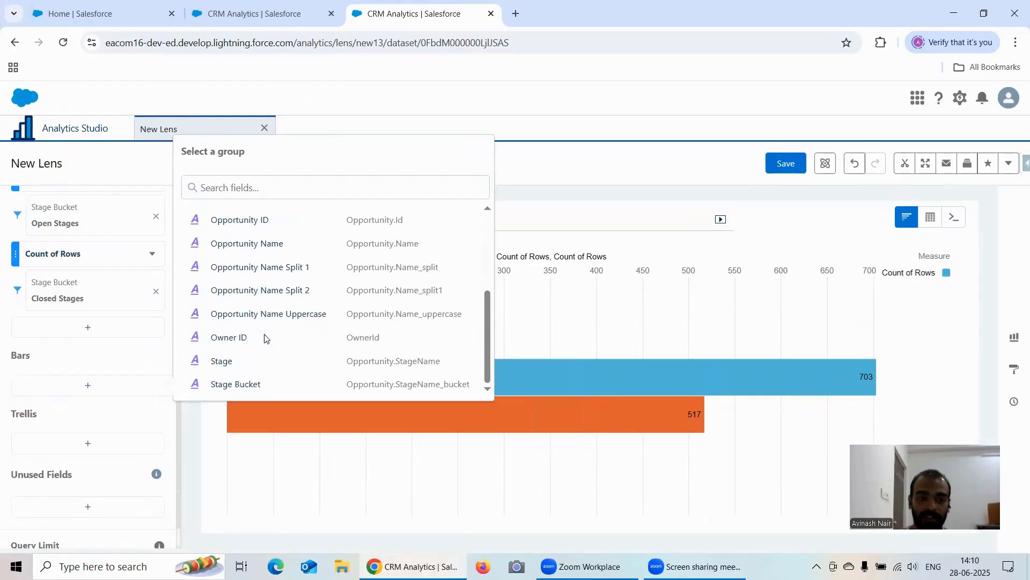
left_click(253, 384)
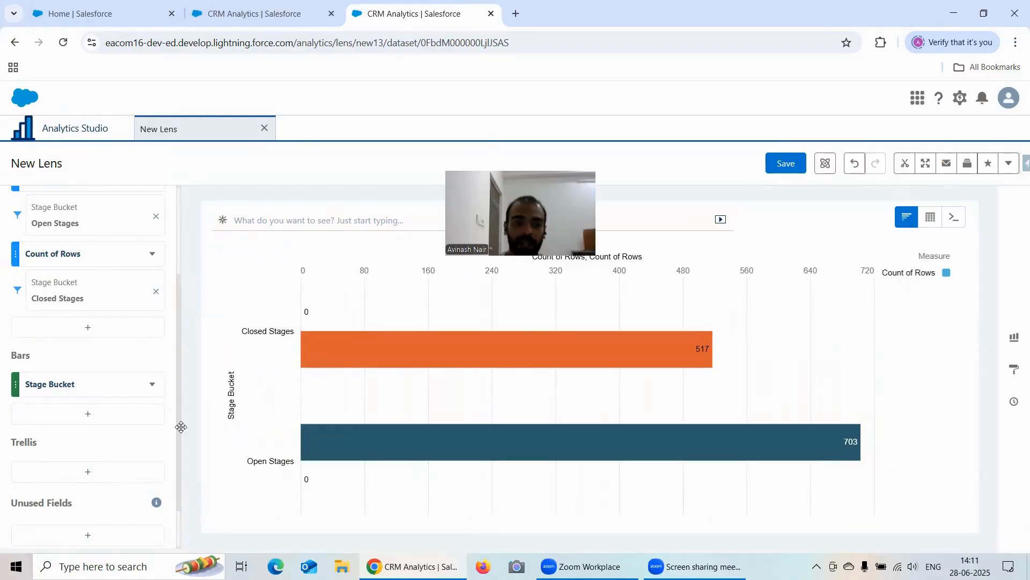
scroll(65, 311, "up", 3)
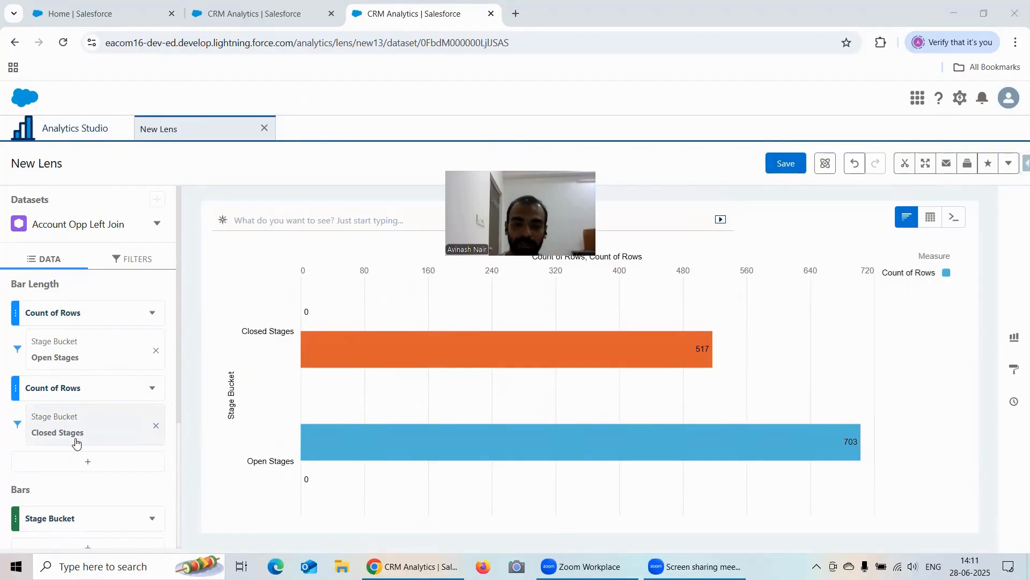
scroll(160, 359, "down", 3)
scroll(163, 370, "down", 1)
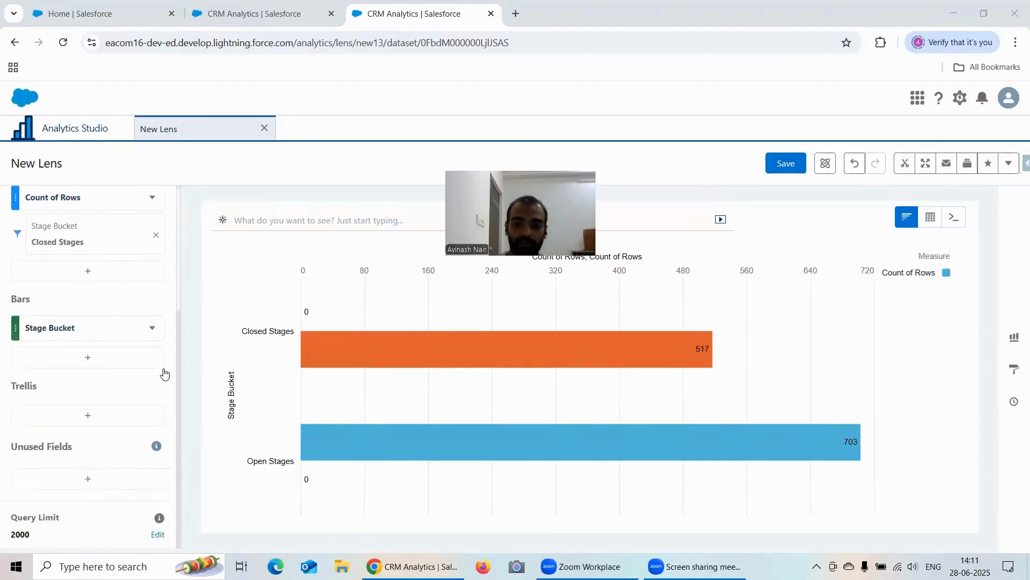
Examine the legend options in the chart's formatting settings, leaving them as they are.
left_click(1013, 367)
scroll(927, 373, "down", 3)
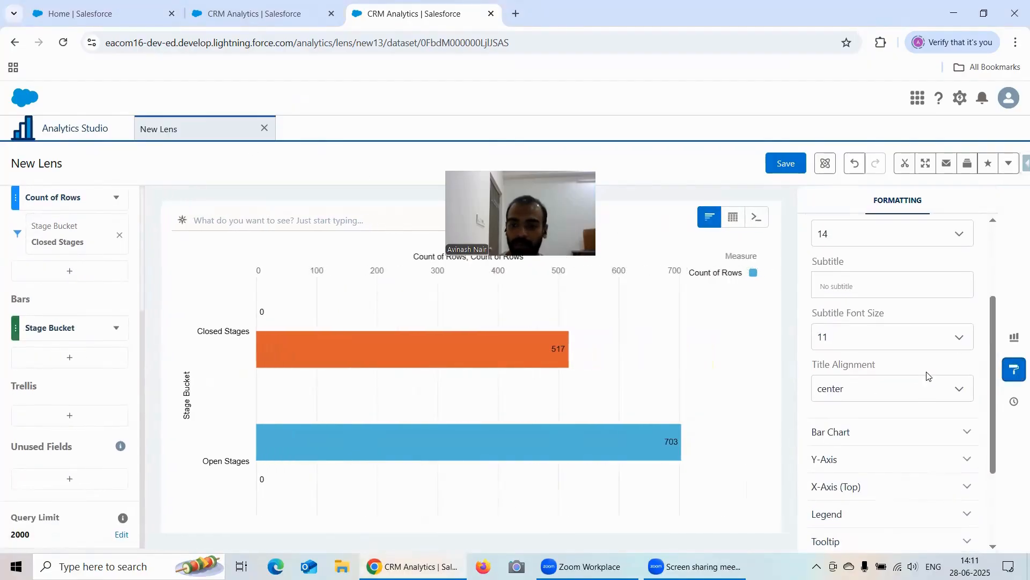
scroll(927, 373, "down", 2)
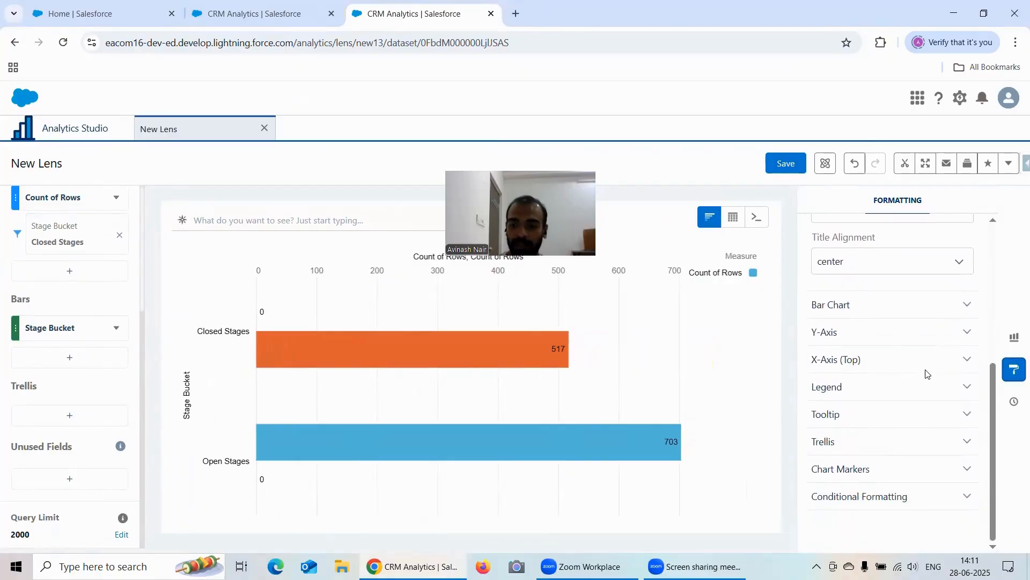
left_click(846, 390)
scroll(868, 368, "down", 2)
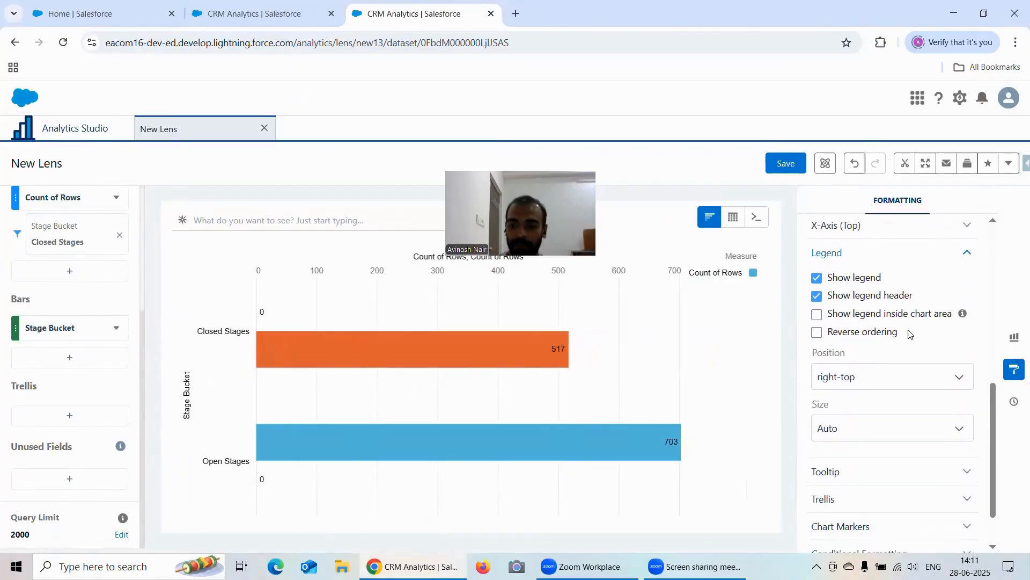
left_click(1014, 368)
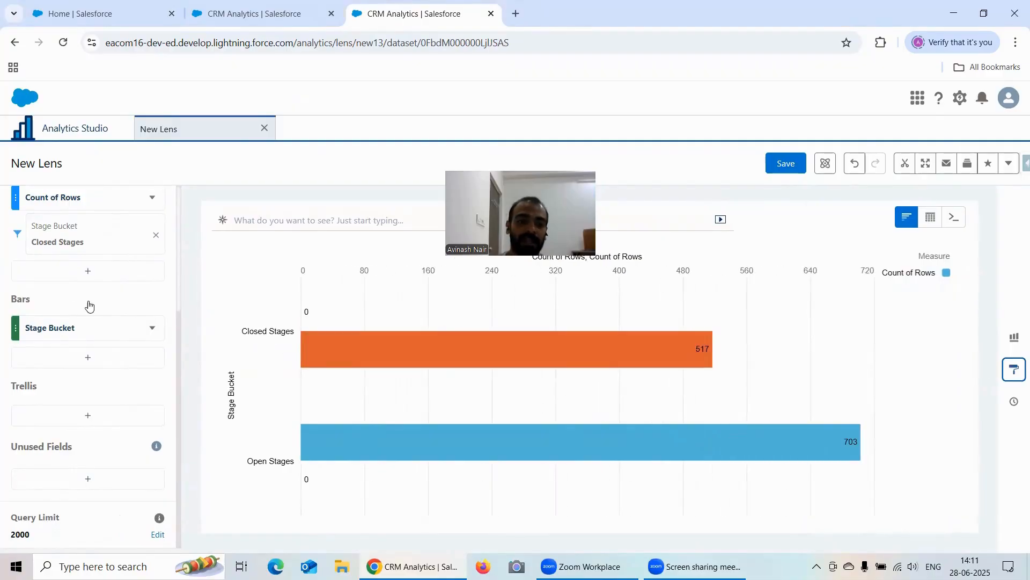
Remove the Stage Bucket grouping from the bars.
scroll(157, 355, "up", 3)
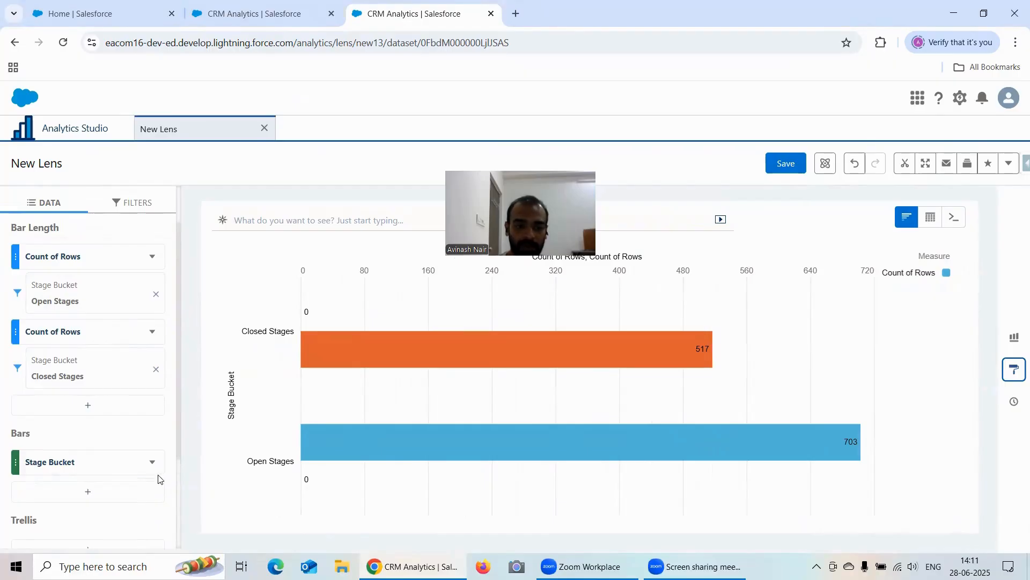
left_click(153, 462)
left_click(166, 426)
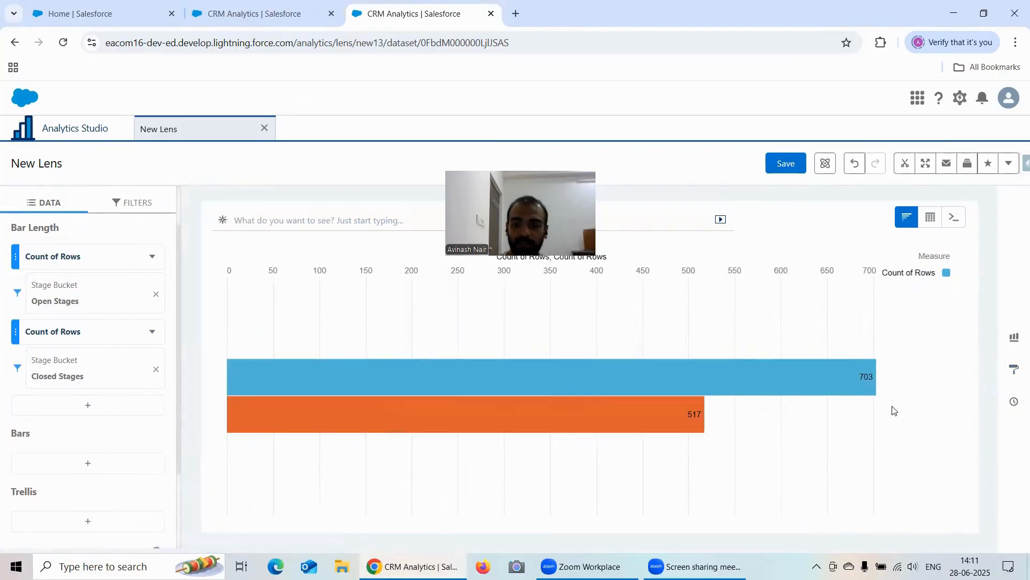
mouse_move(762, 384)
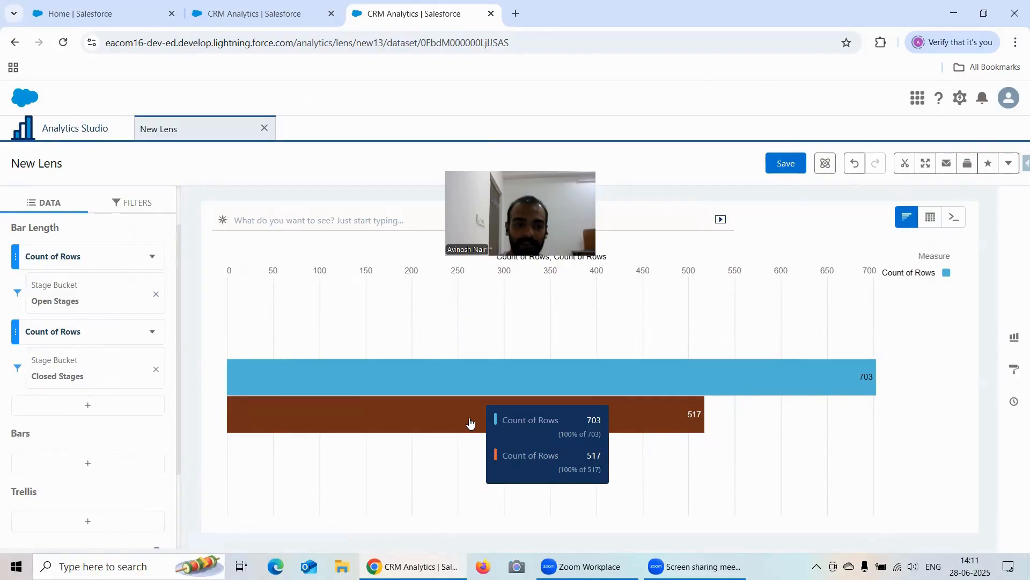
Delete the Closed Stages filter and the second Count of Rows measure, then undo both deletions.
left_click(155, 369)
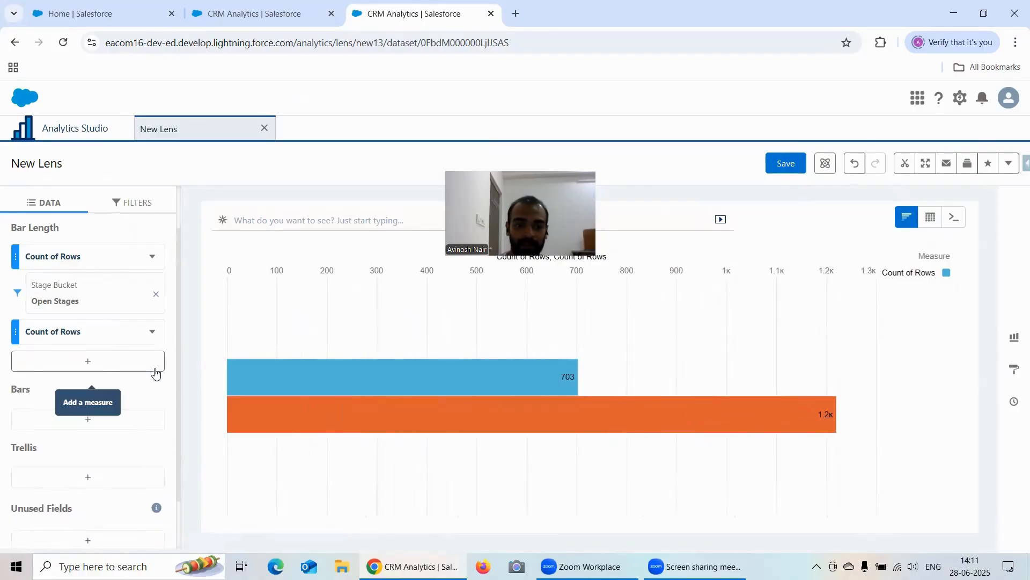
left_click(153, 332)
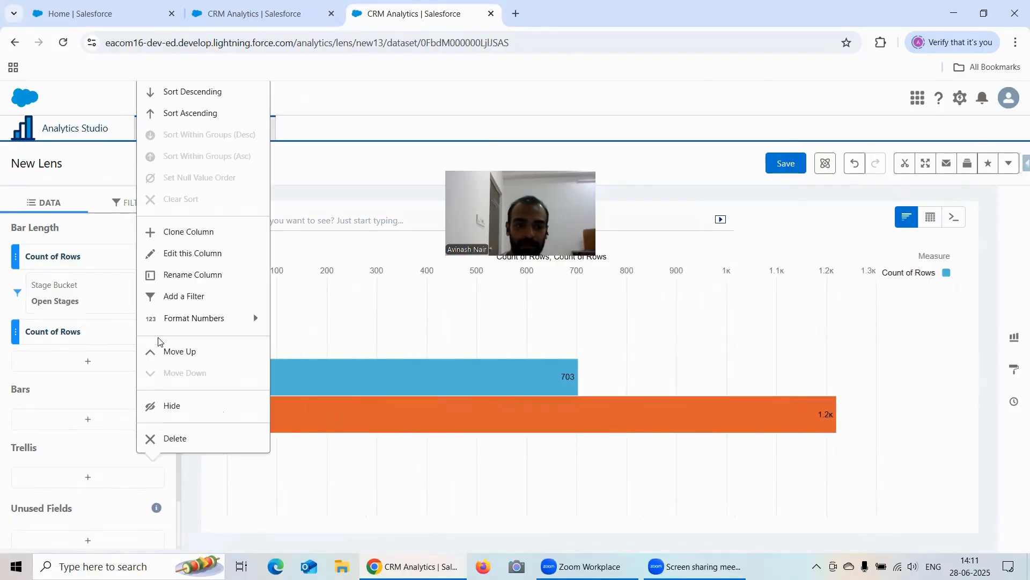
left_click(178, 439)
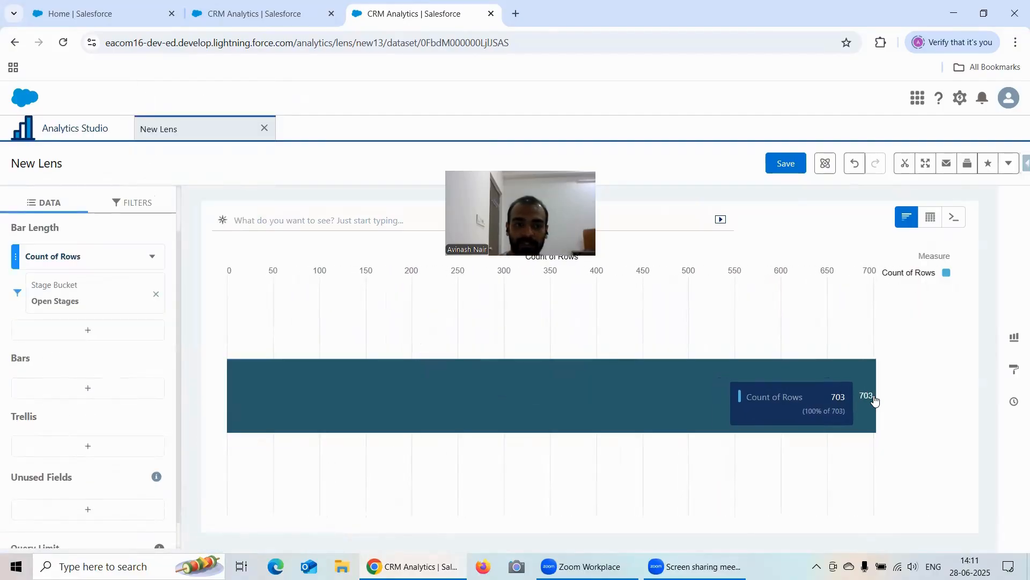
left_click(857, 170)
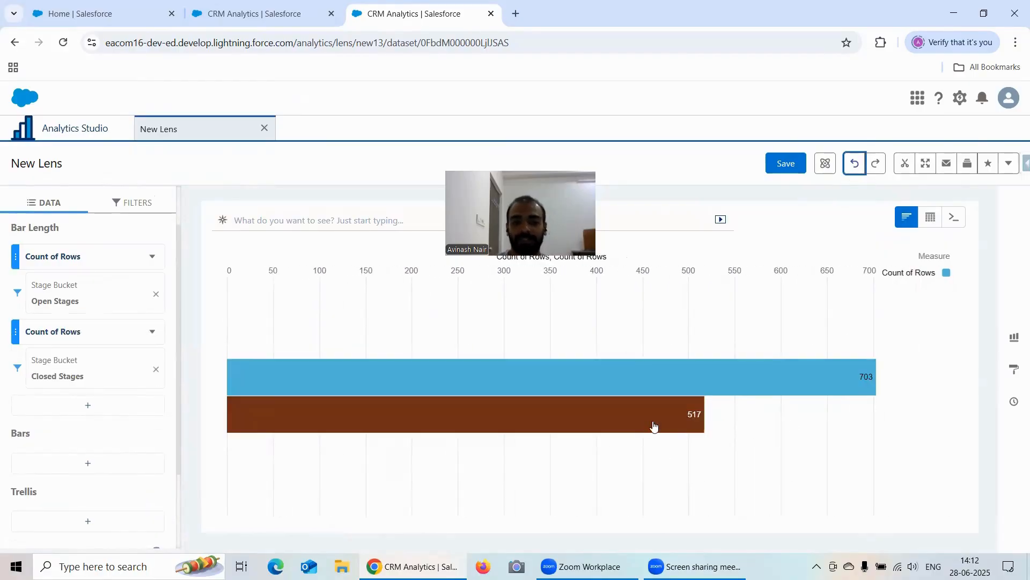
Add Stage Bucket as the bar grouping again, then replace it with the Stage field.
left_click(92, 473)
scroll(260, 410, "down", 3)
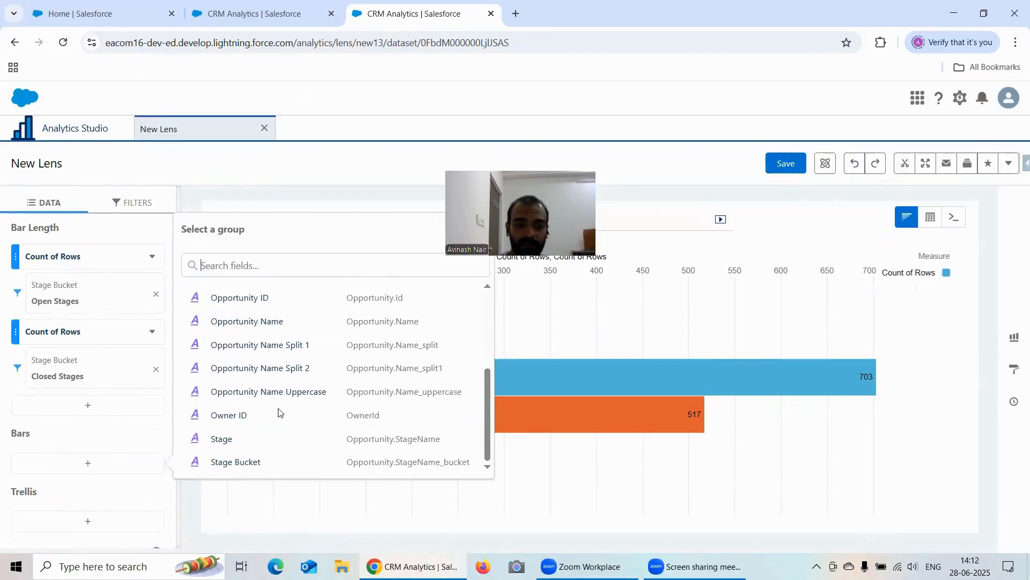
left_click(243, 465)
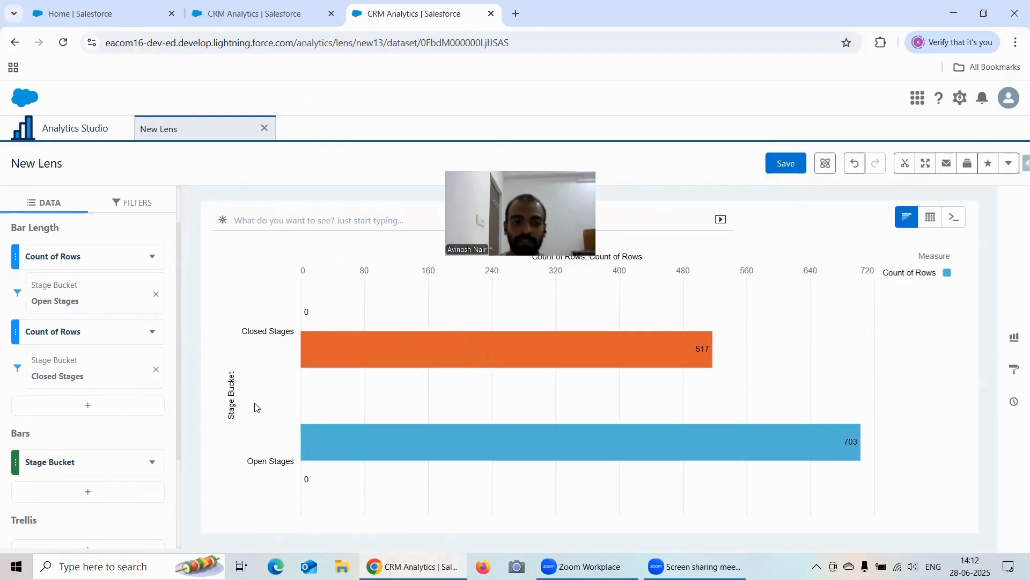
left_click(60, 462)
scroll(213, 436, "down", 3)
left_click(232, 441)
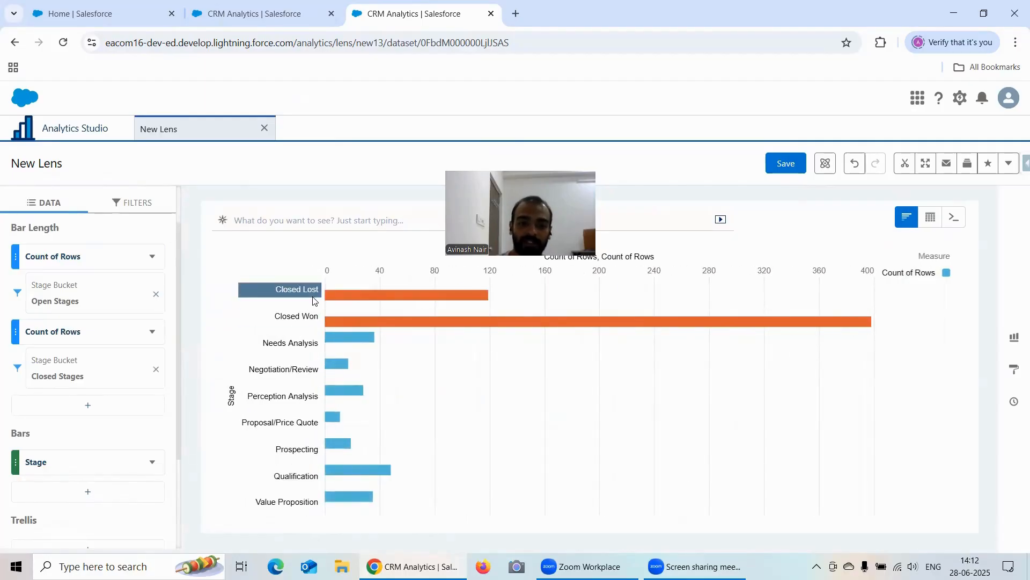
mouse_move(377, 304)
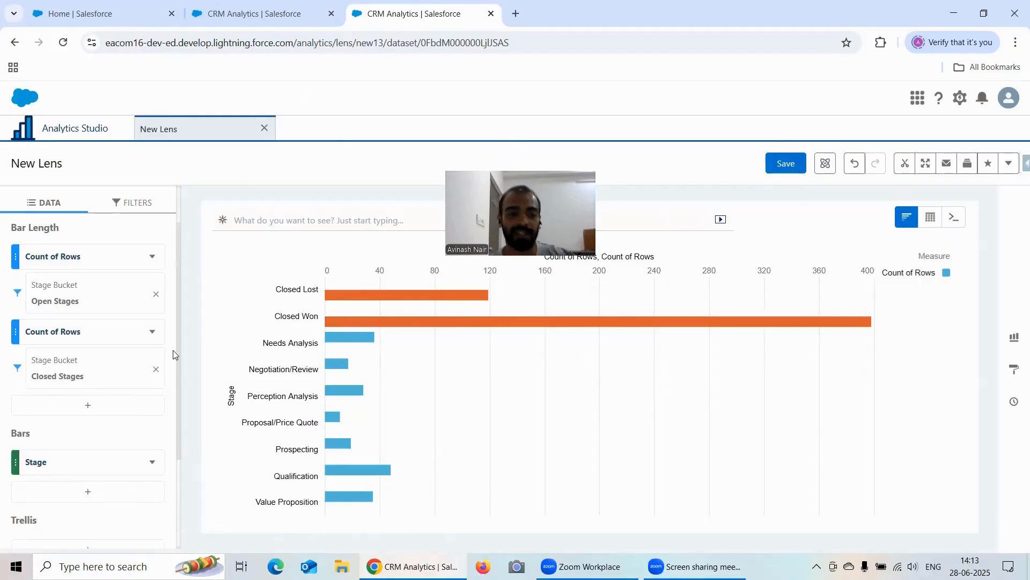
left_click(64, 463)
scroll(281, 372, "down", 5)
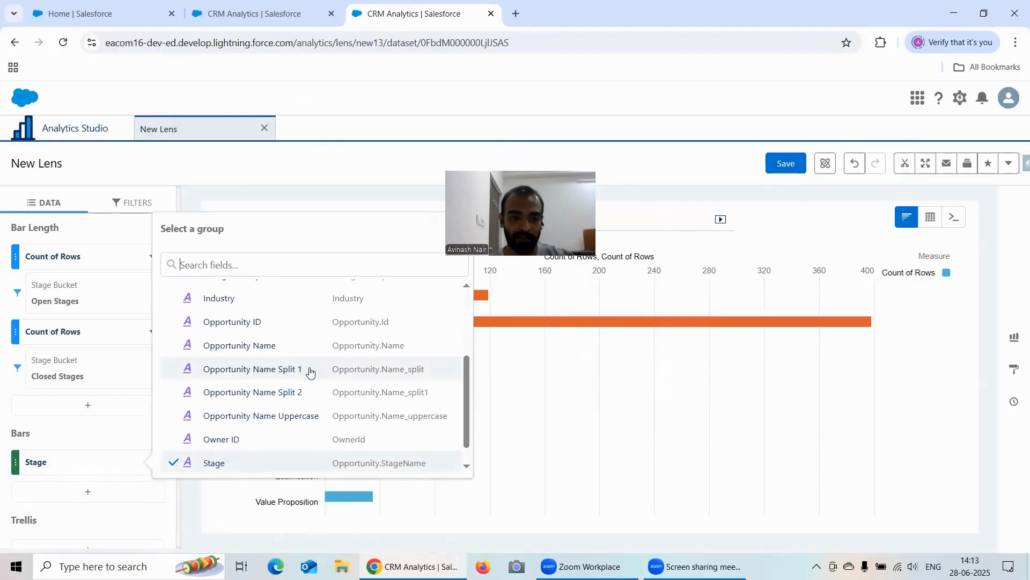
scroll(310, 371, "up", 3)
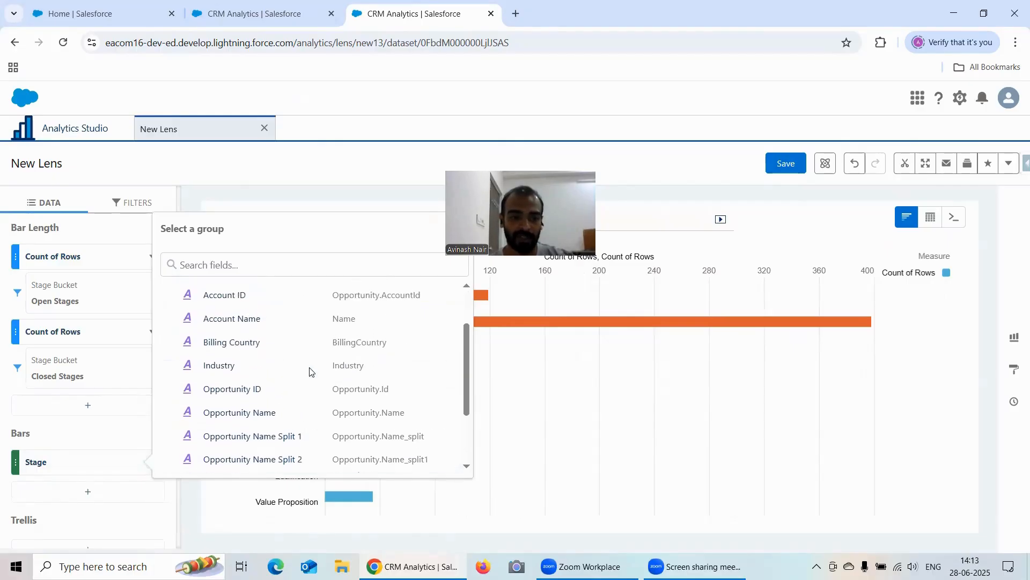
left_click(110, 436)
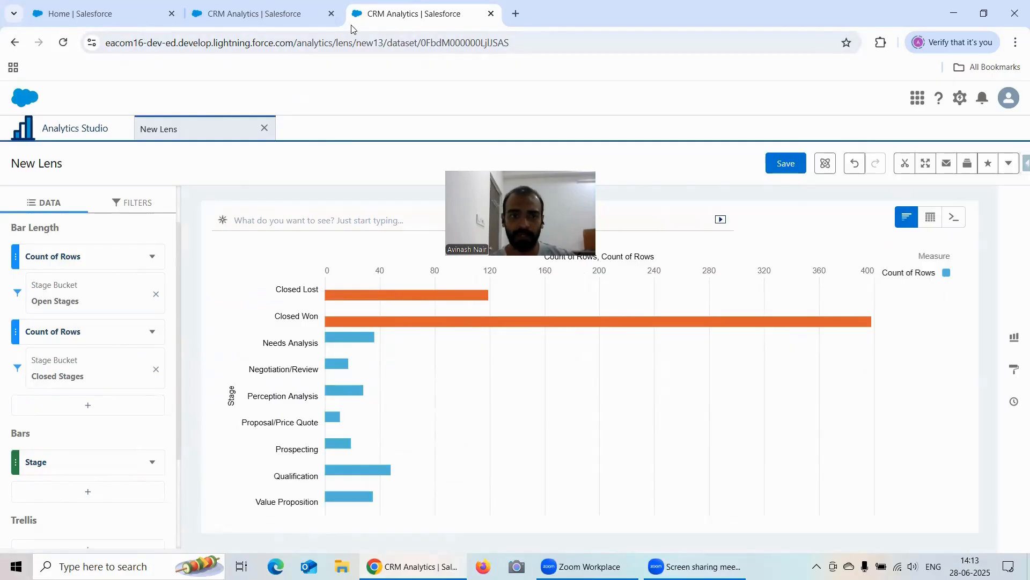
Duplicate the lens's browser tab to get a fresh copy and switch to the duplicate.
right_click(405, 17)
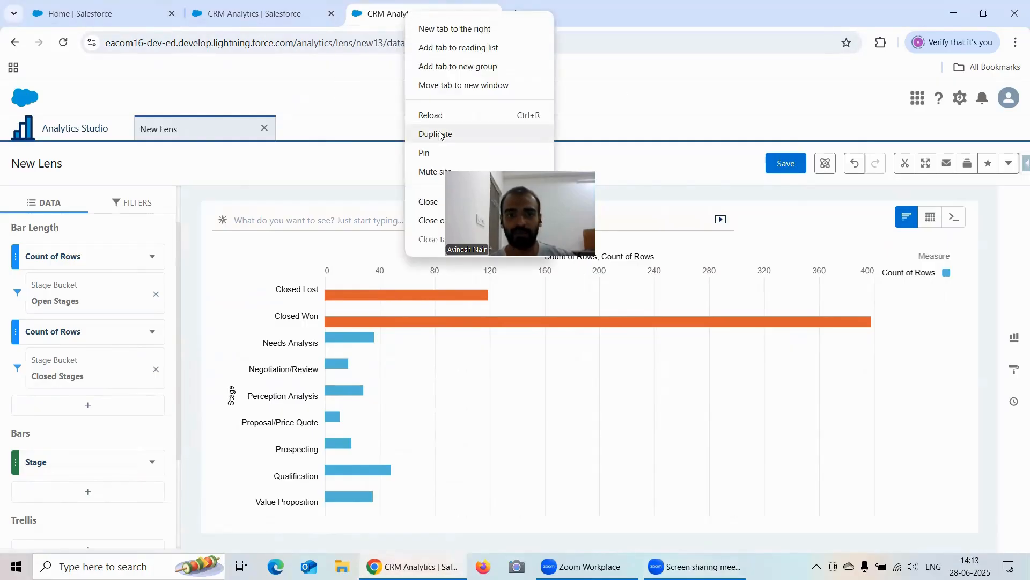
left_click(439, 134)
left_click(420, 17)
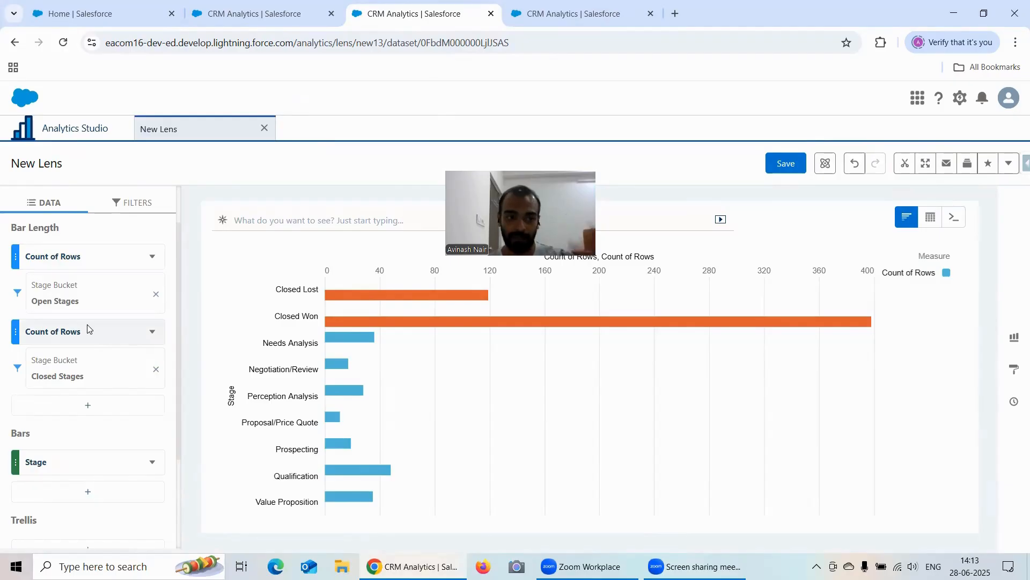
scroll(89, 329, "up", 1)
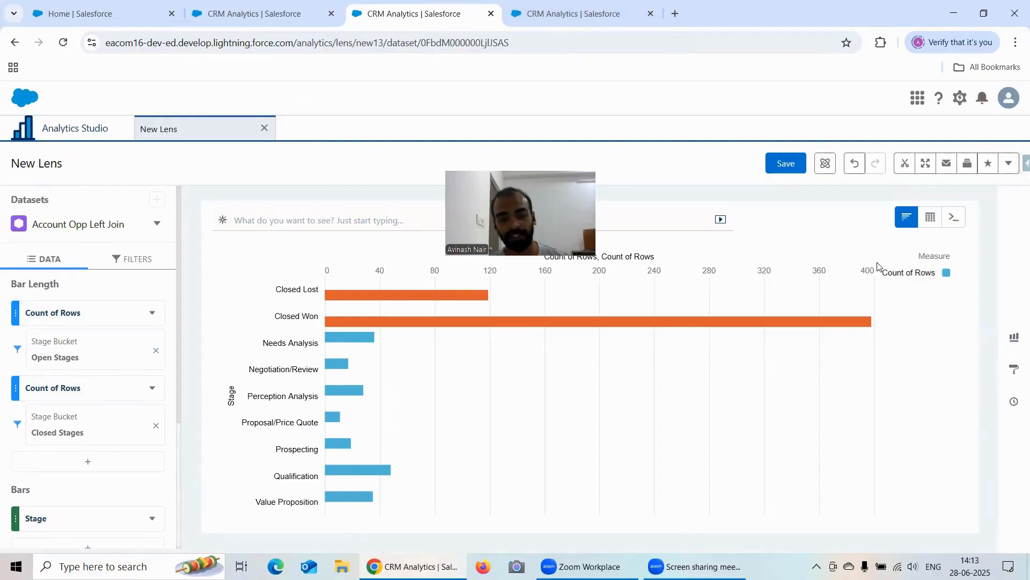
left_click(589, 18)
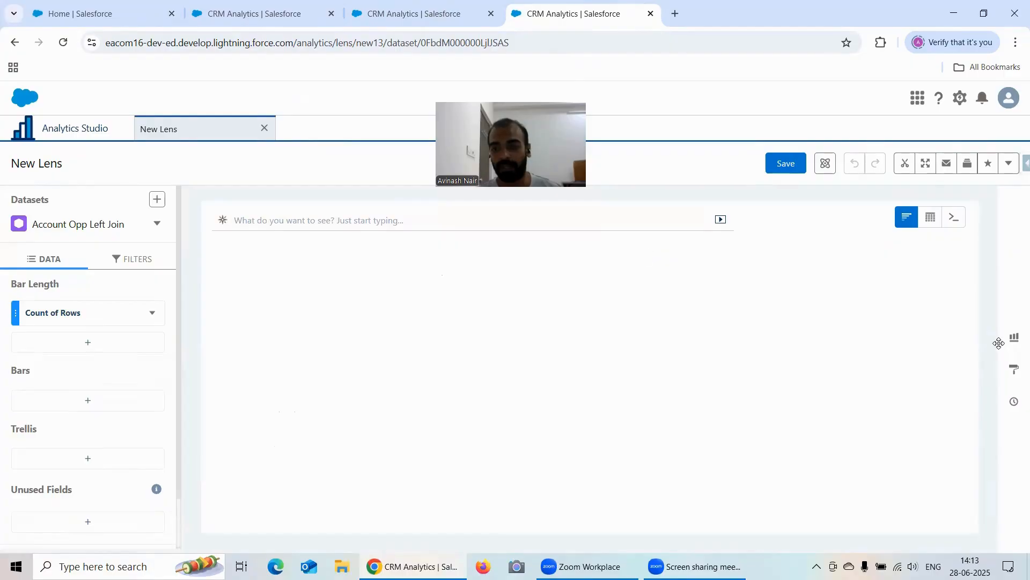
Show the duplicated lens as a values table of records, then change it to a compare table.
mouse_move(933, 222)
left_click(837, 263)
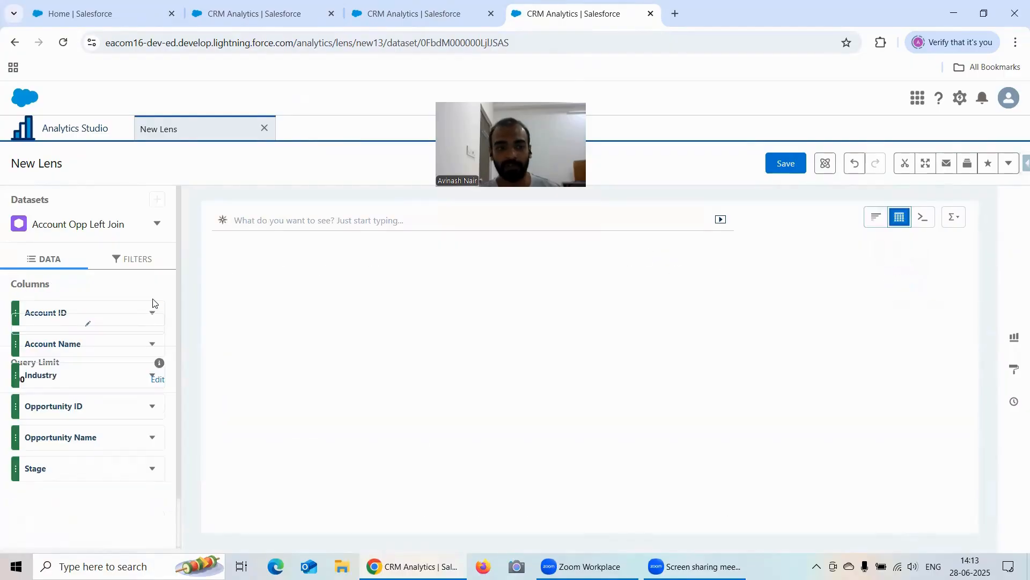
left_click(152, 314)
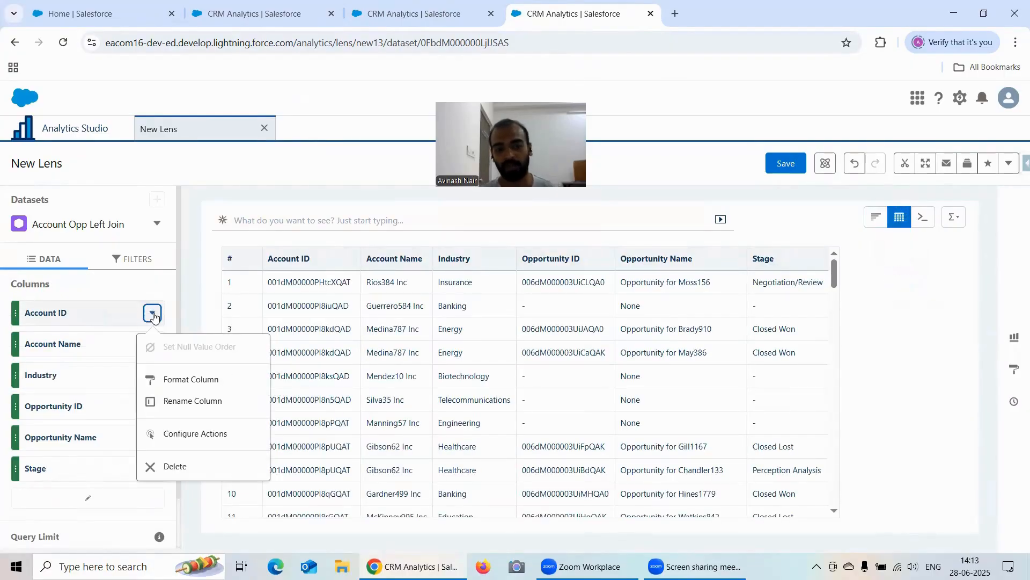
left_click(900, 217)
left_click(897, 263)
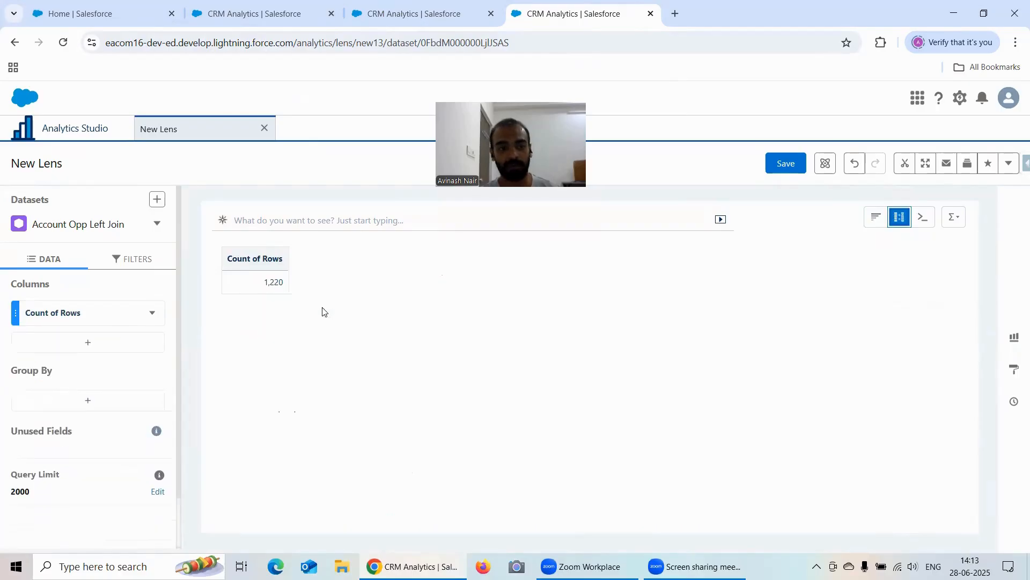
Change the Count of Rows column to Sum of Amount and add a second Sum of Amount column.
left_click(69, 313)
left_click(183, 387)
left_click(270, 400)
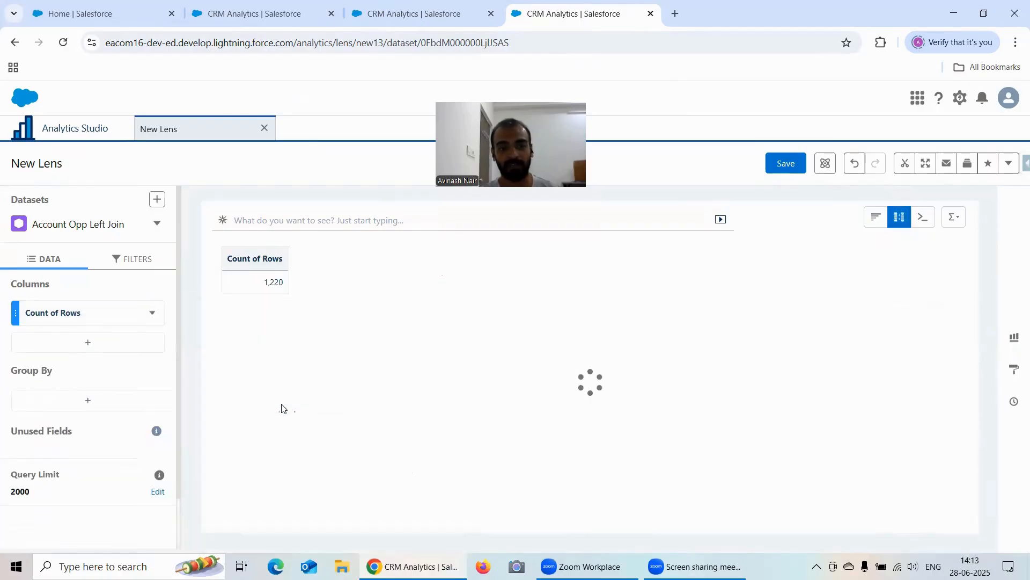
left_click(89, 342)
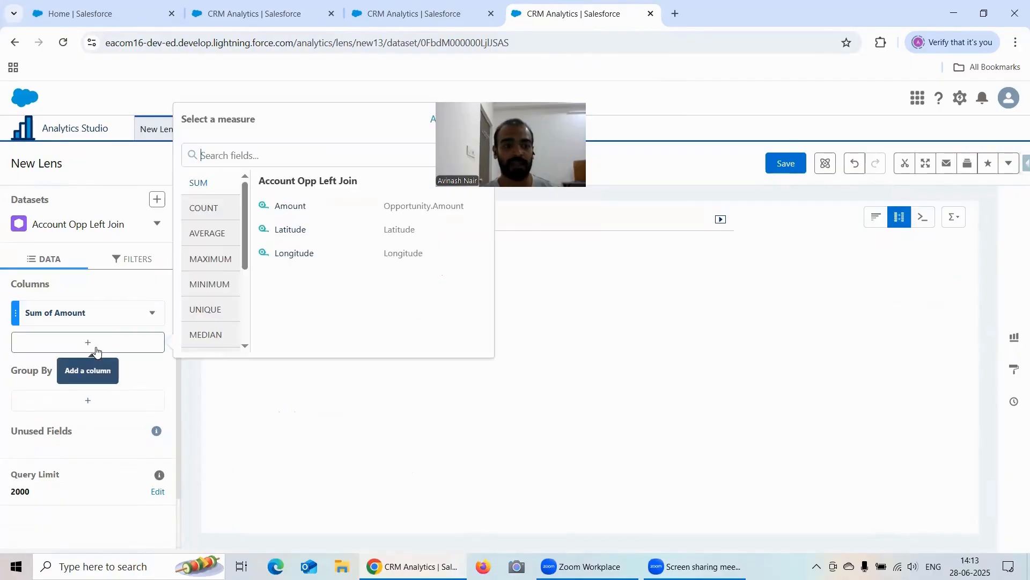
left_click(294, 209)
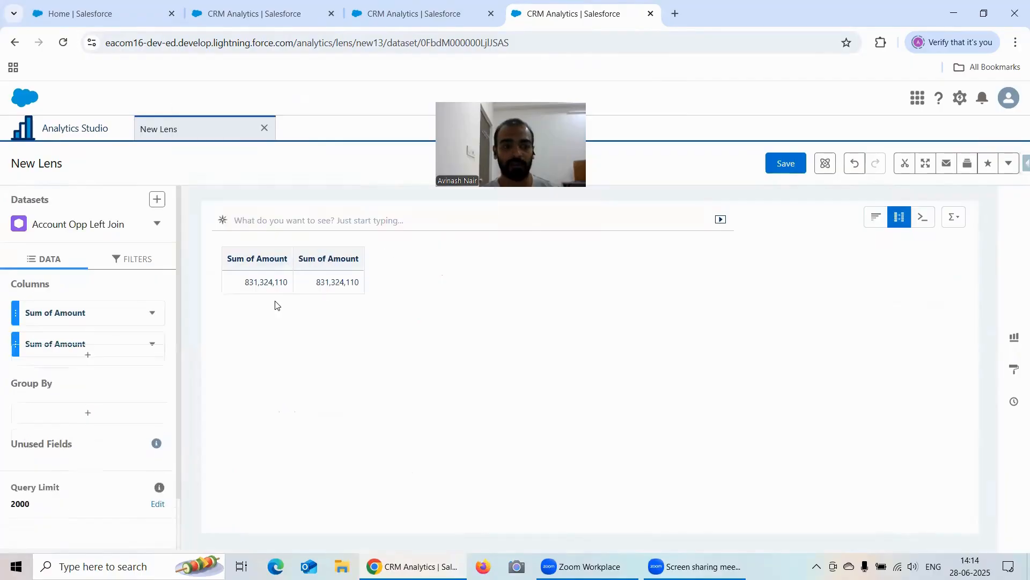
Filter the first Sum of Amount column by Stage Bucket equals Open Stages.
left_click(152, 312)
left_click(200, 295)
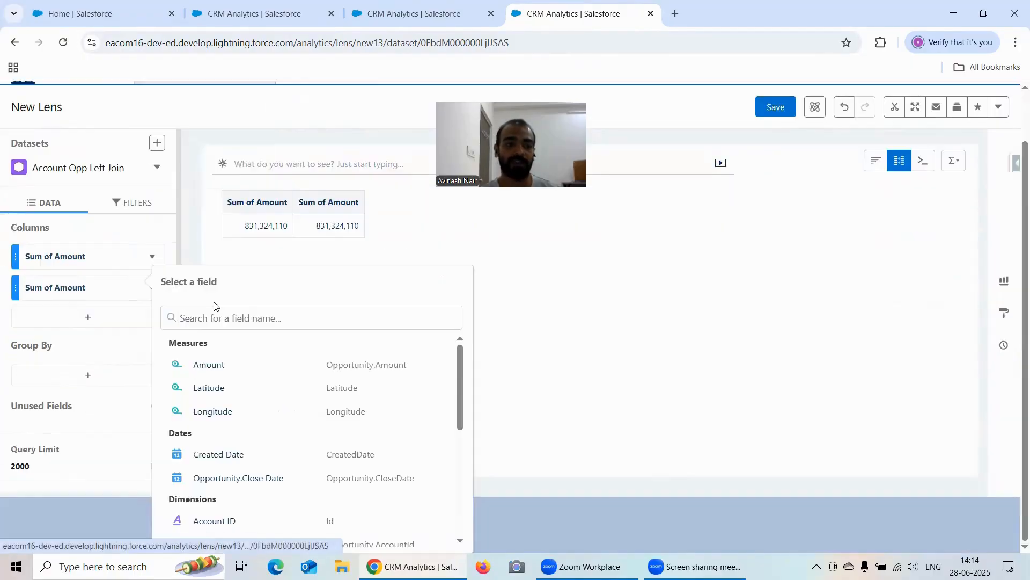
scroll(281, 405, "down", 5)
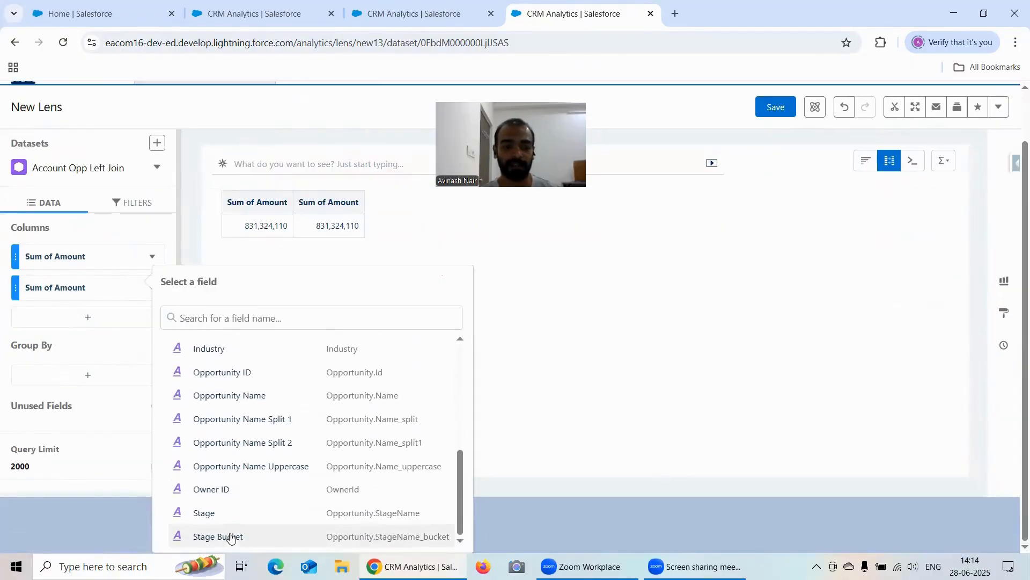
left_click(231, 533)
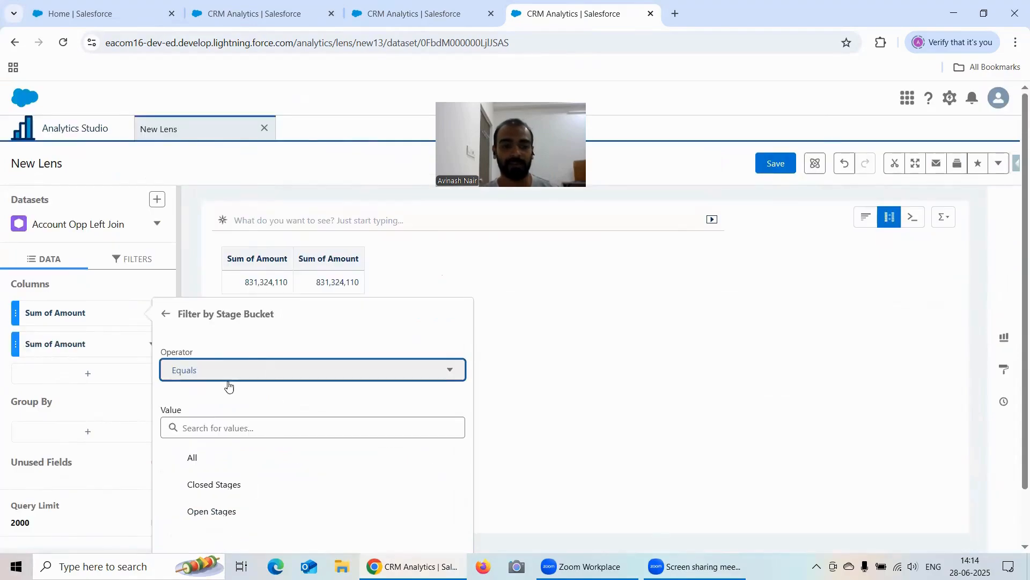
left_click(227, 512)
scroll(644, 398, "down", 2)
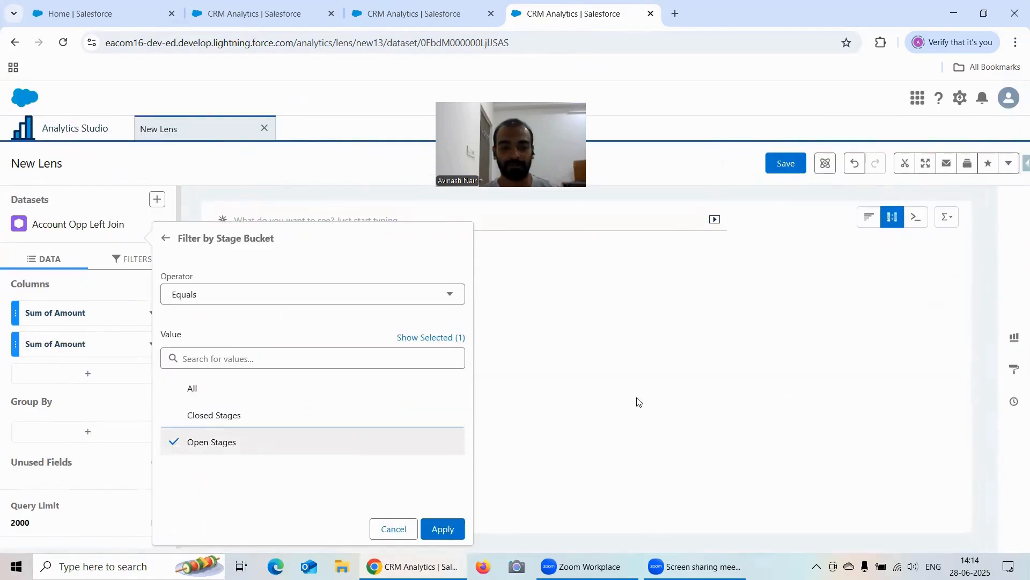
left_click(451, 527)
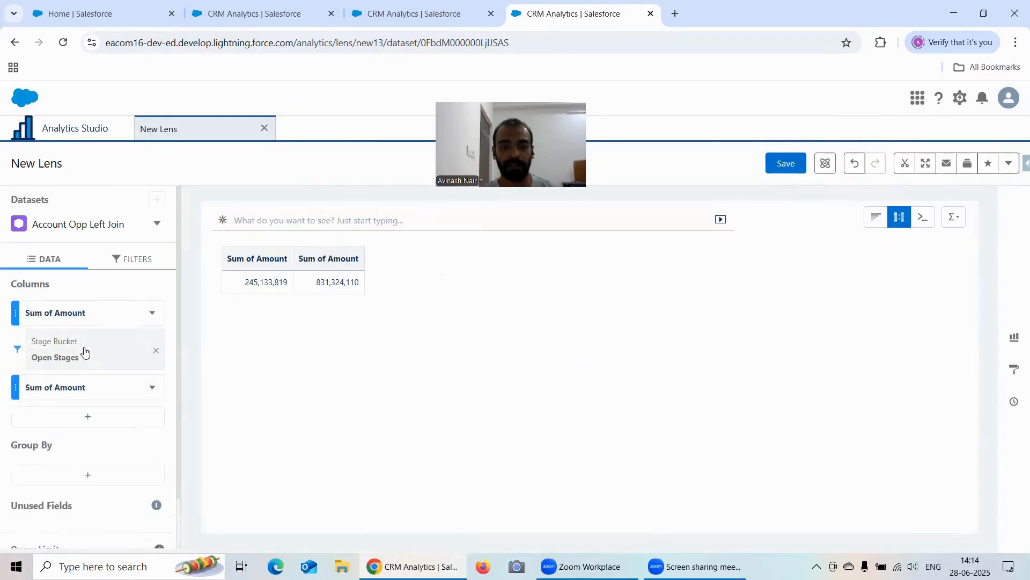
Filter the second Sum of Amount column by Stage Bucket equals Closed Stages.
left_click(153, 390)
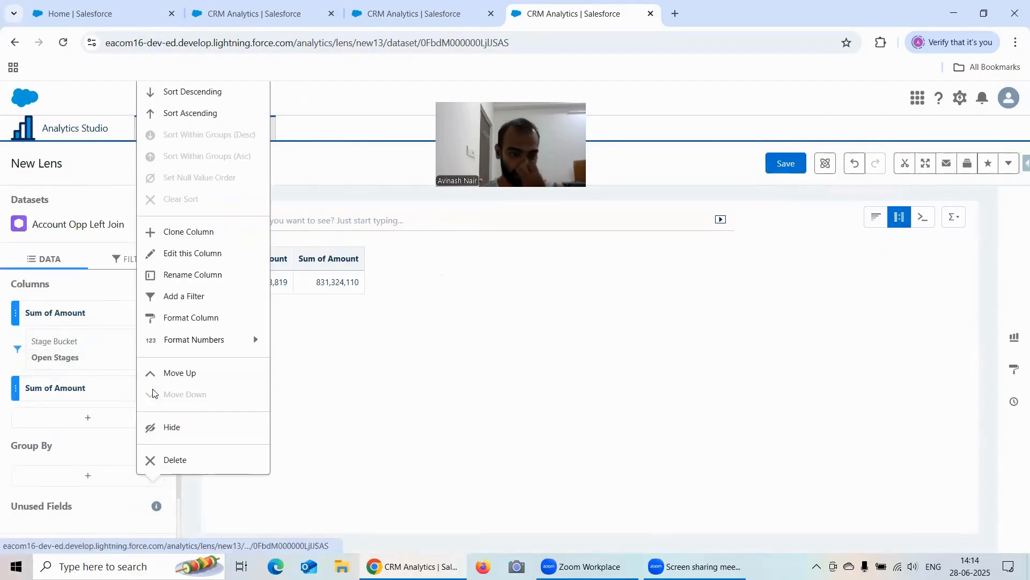
left_click(190, 304)
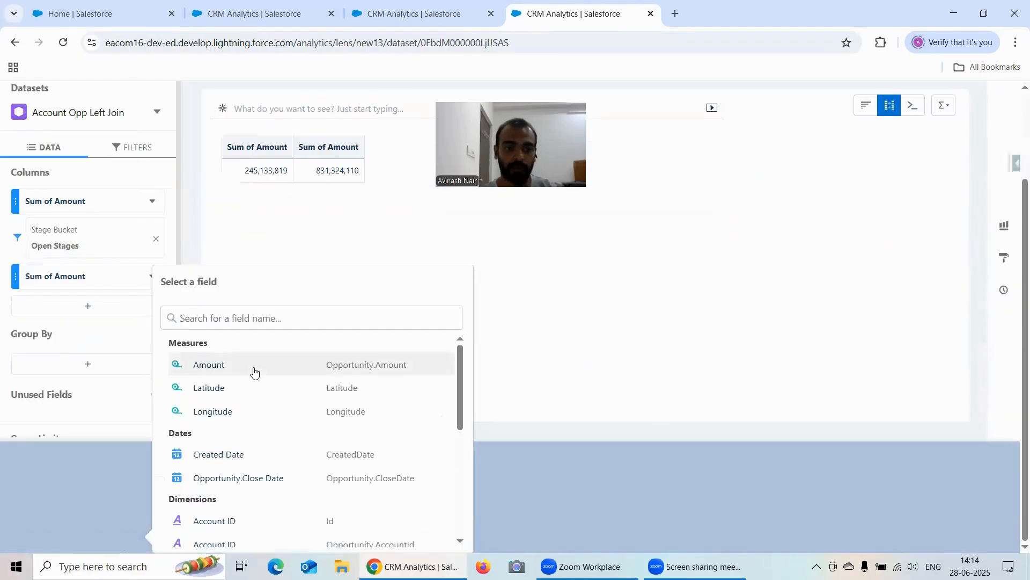
scroll(306, 413, "down", 5)
left_click(249, 532)
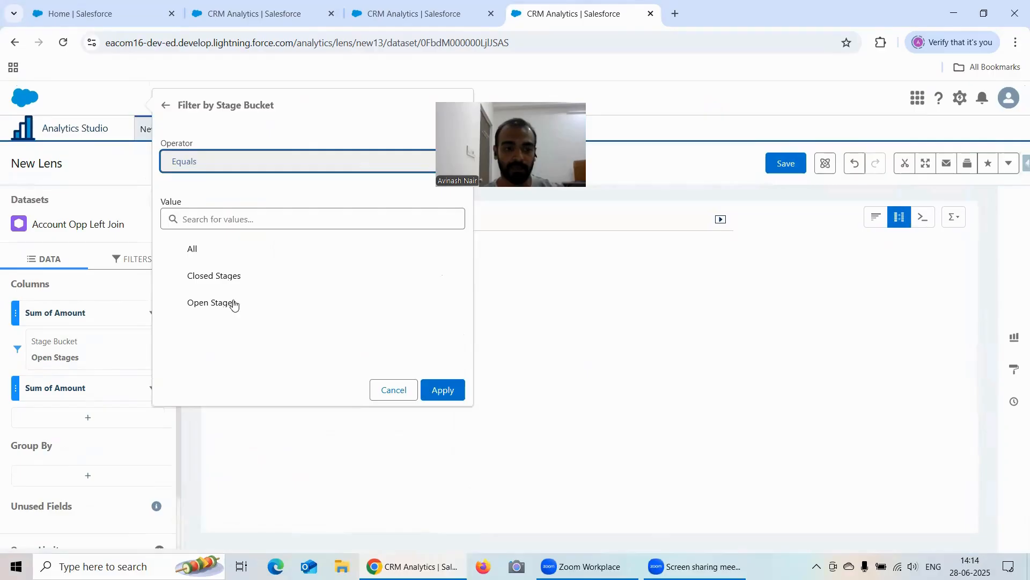
left_click(222, 275)
left_click(448, 396)
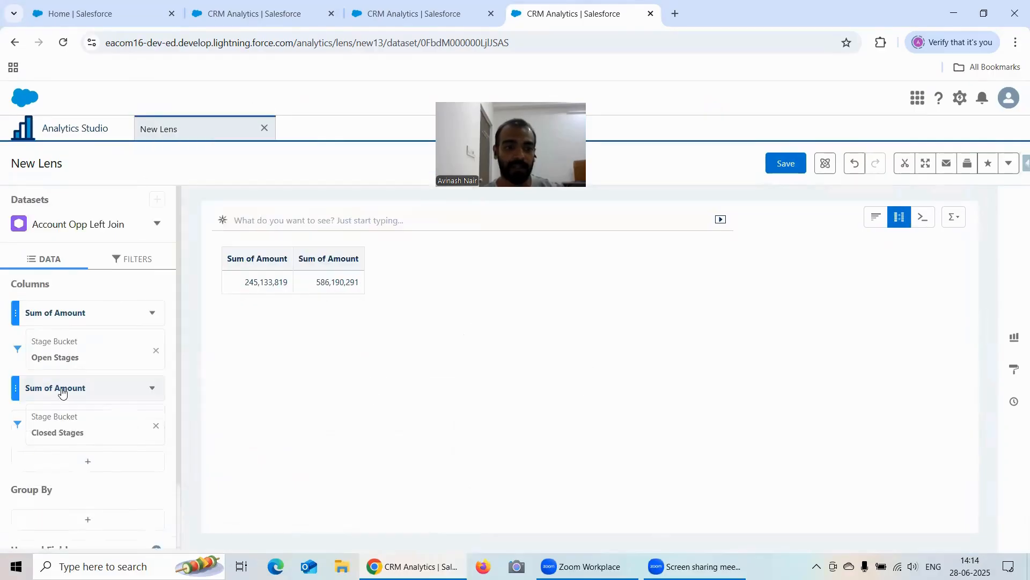
Group the compare table by the Stage field.
scroll(88, 424, "down", 3)
left_click(87, 443)
scroll(288, 335, "down", 2)
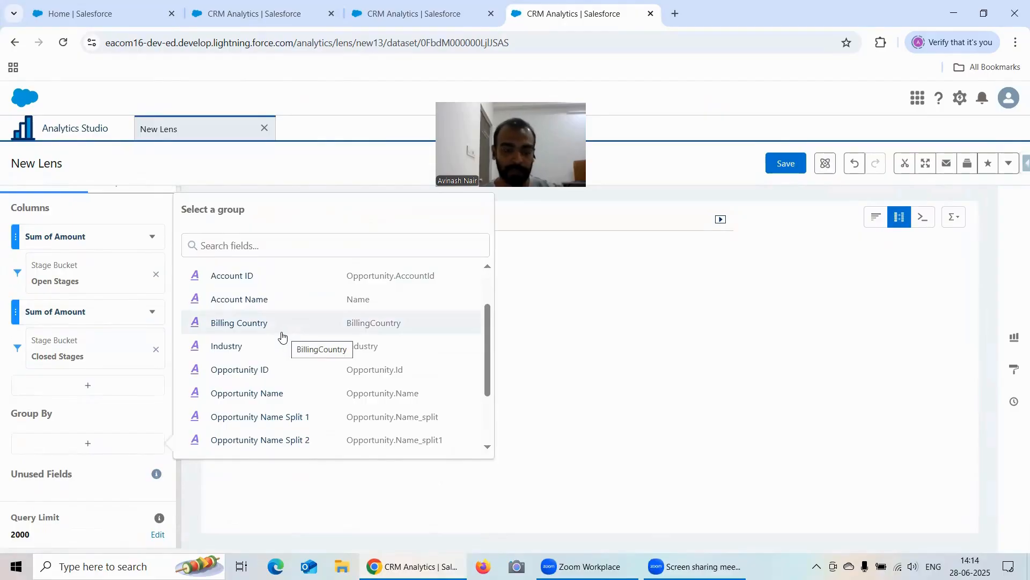
scroll(282, 336, "down", 3)
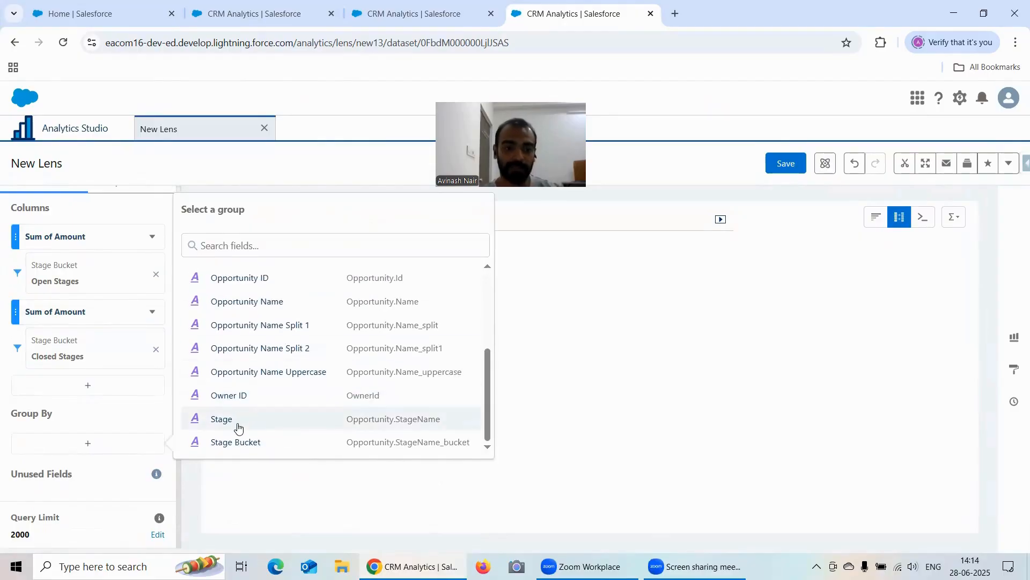
left_click(238, 427)
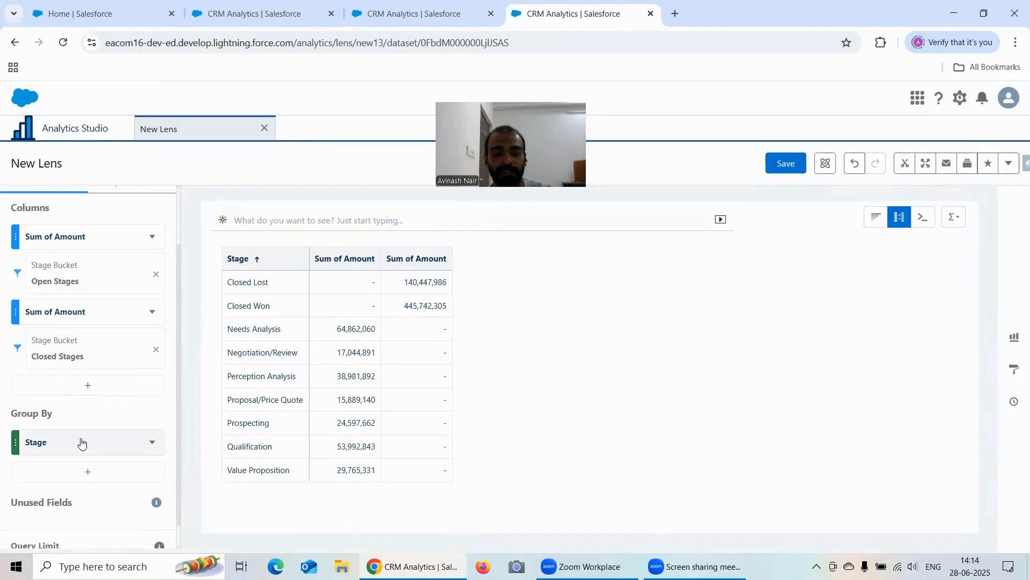
Duplicate the compare table lens's browser tab and return to the original tab.
right_click(557, 14)
left_click(596, 131)
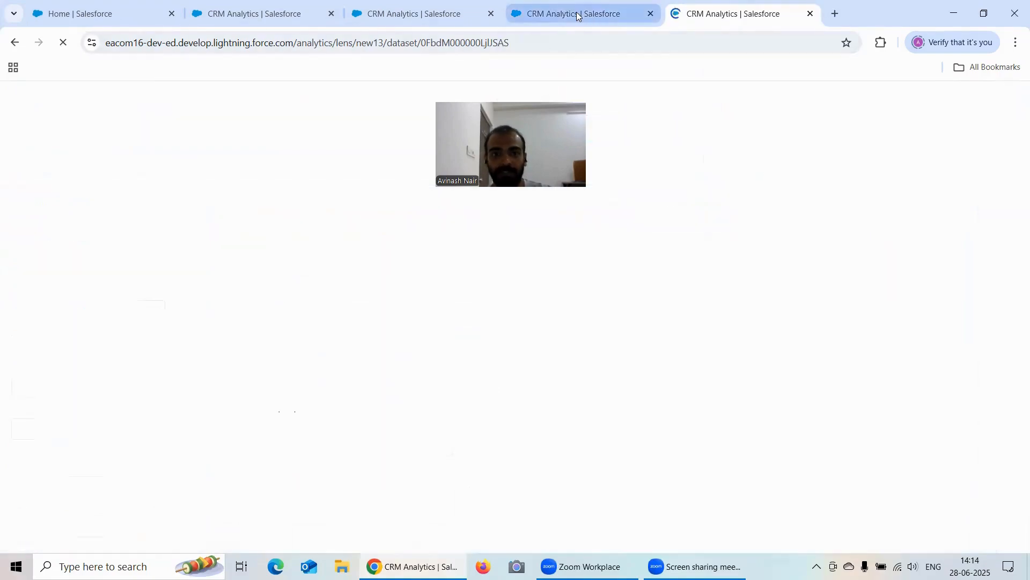
left_click(576, 12)
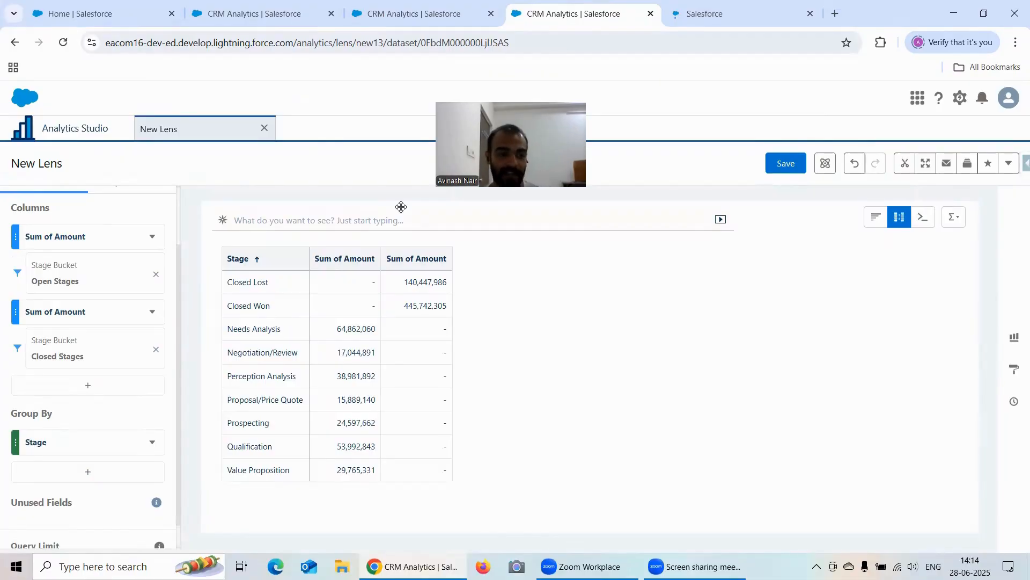
Switch to the bar chart lens, set its bar grouping to Billing Country and view the details for Australia.
left_click(404, 5)
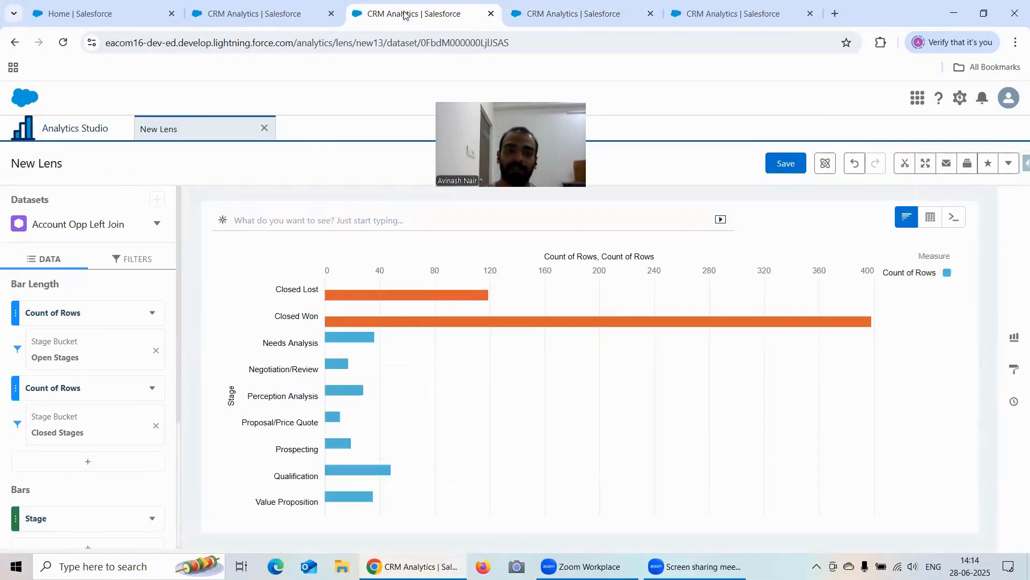
scroll(85, 472, "down", 3)
left_click(64, 391)
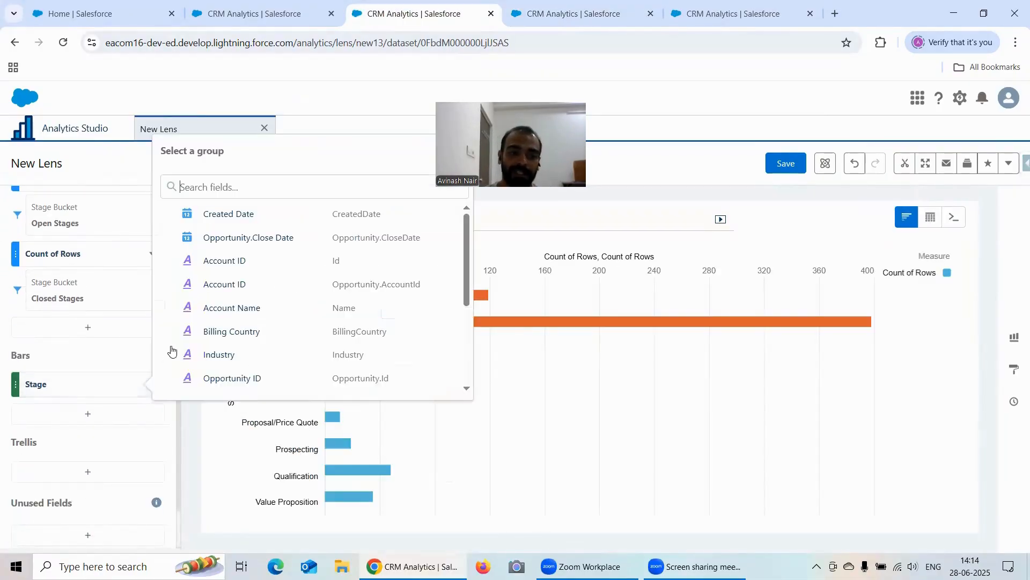
left_click(230, 333)
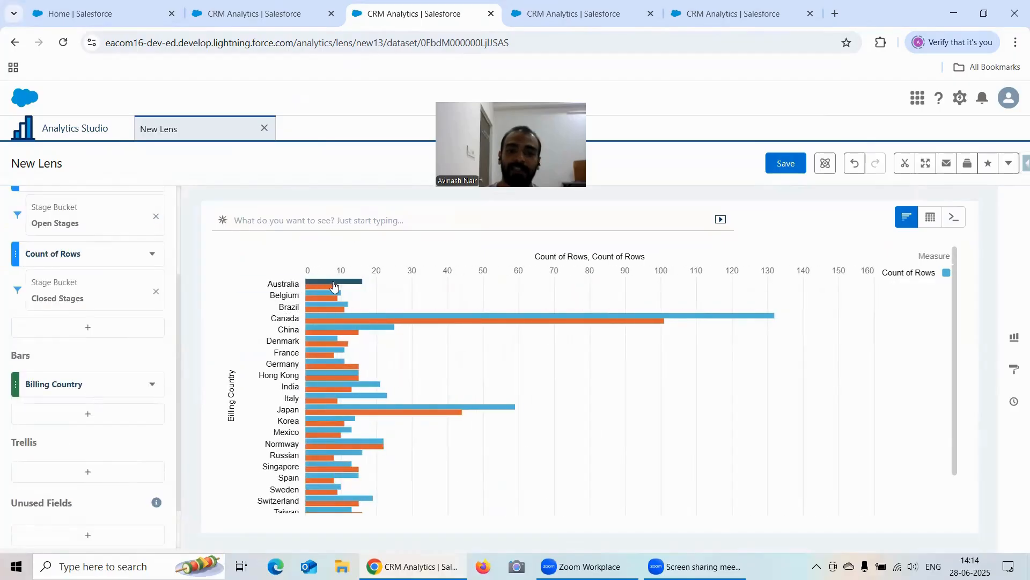
mouse_move(333, 284)
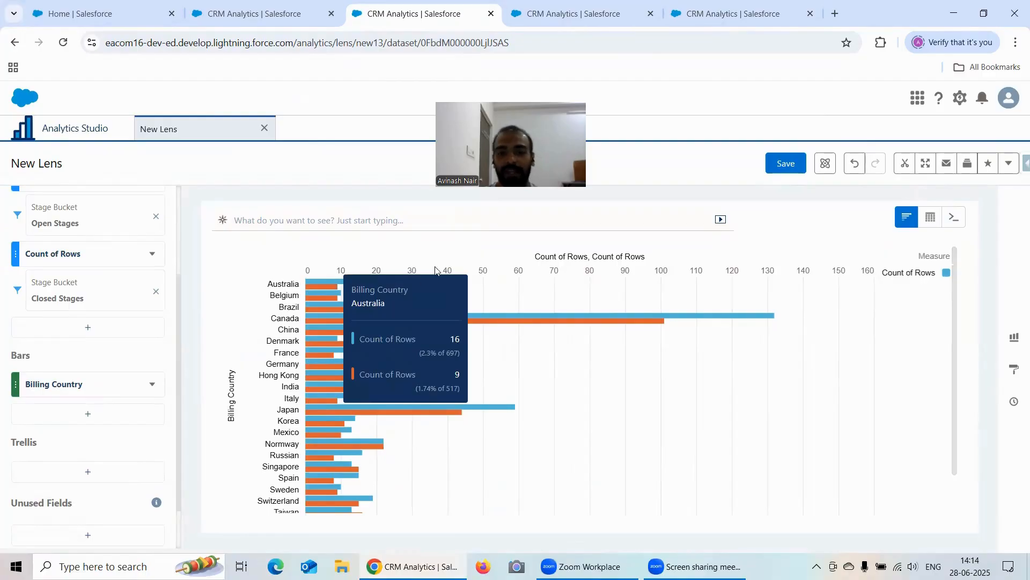
Examine the bar chart's formatting options, including Legend, Bar Chart and the targets available for Conditional Formatting.
left_click(1014, 370)
scroll(895, 333, "down", 5)
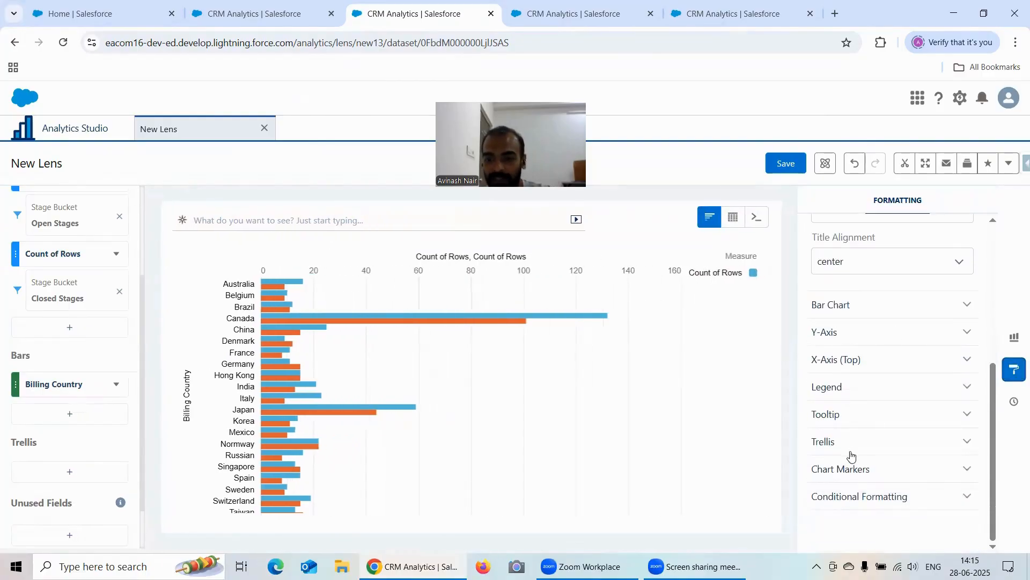
left_click(866, 492)
scroll(886, 408, "down", 2)
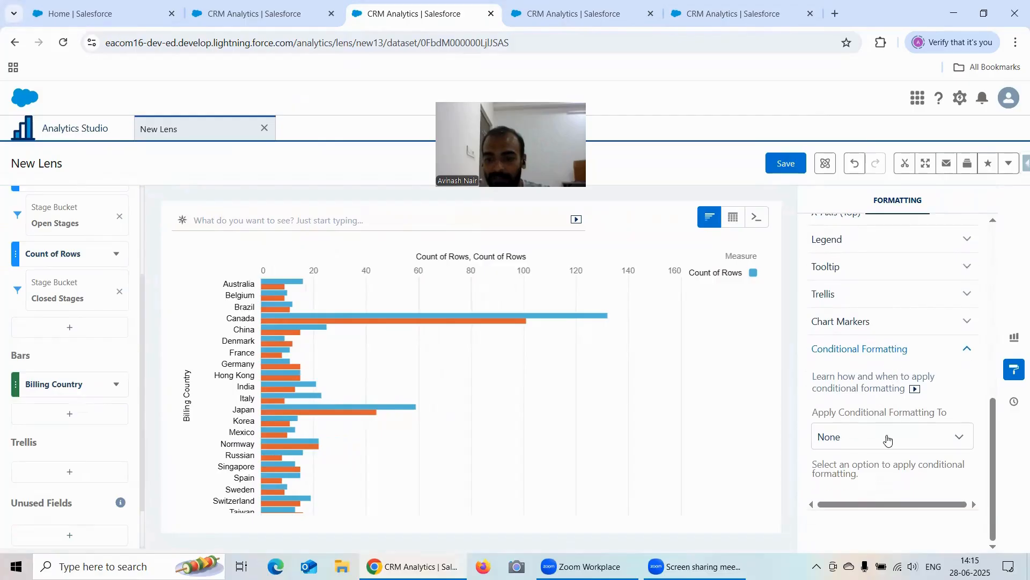
scroll(883, 408, "up", 2)
left_click(847, 375)
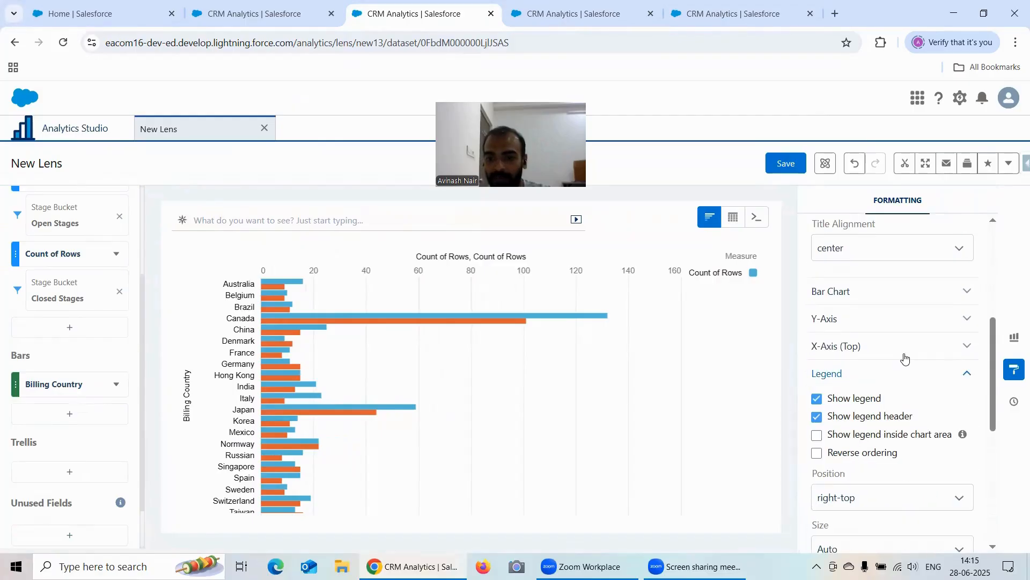
left_click(868, 294)
scroll(915, 330, "down", 5)
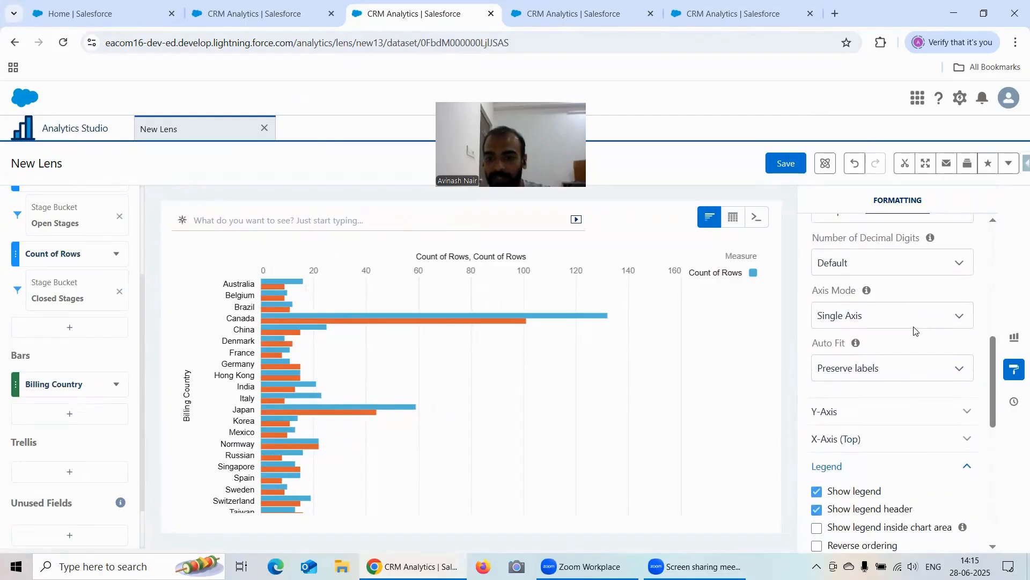
scroll(915, 330, "down", 4)
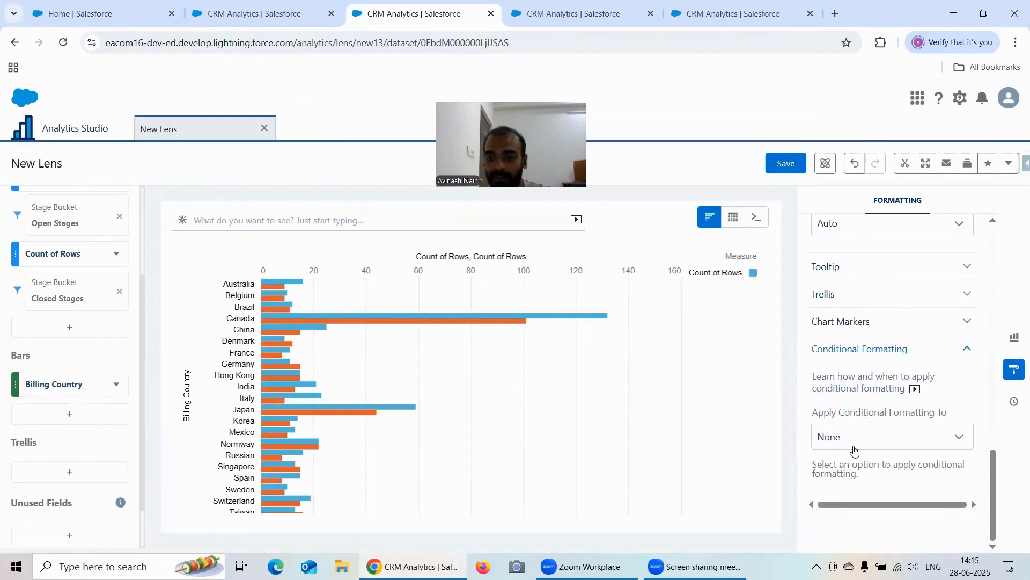
left_click(855, 449)
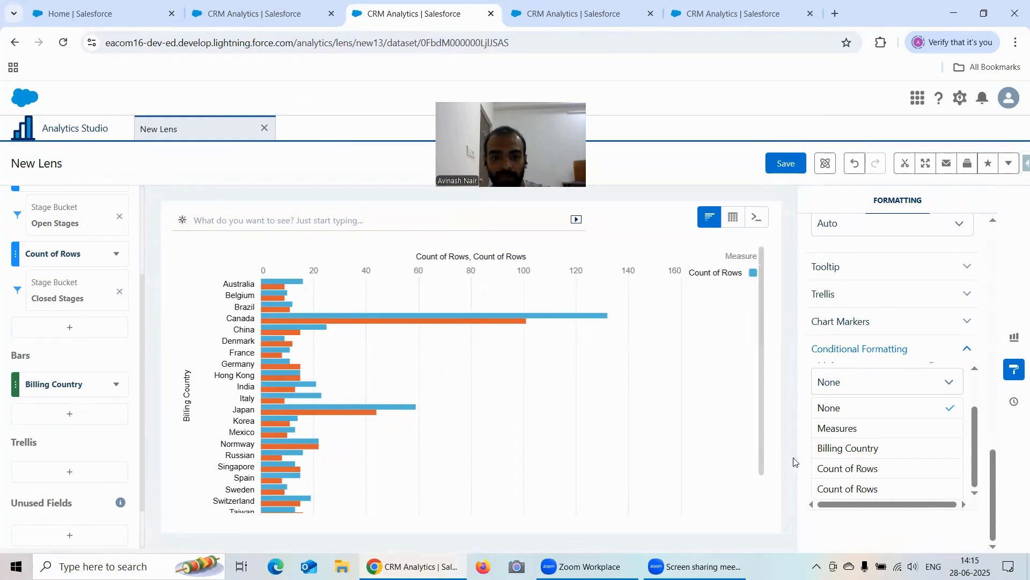
Rename the Count of Rows measure filtered to Open Stages as Count of Open Stages and hide the formatting options.
scroll(103, 310, "up", 3)
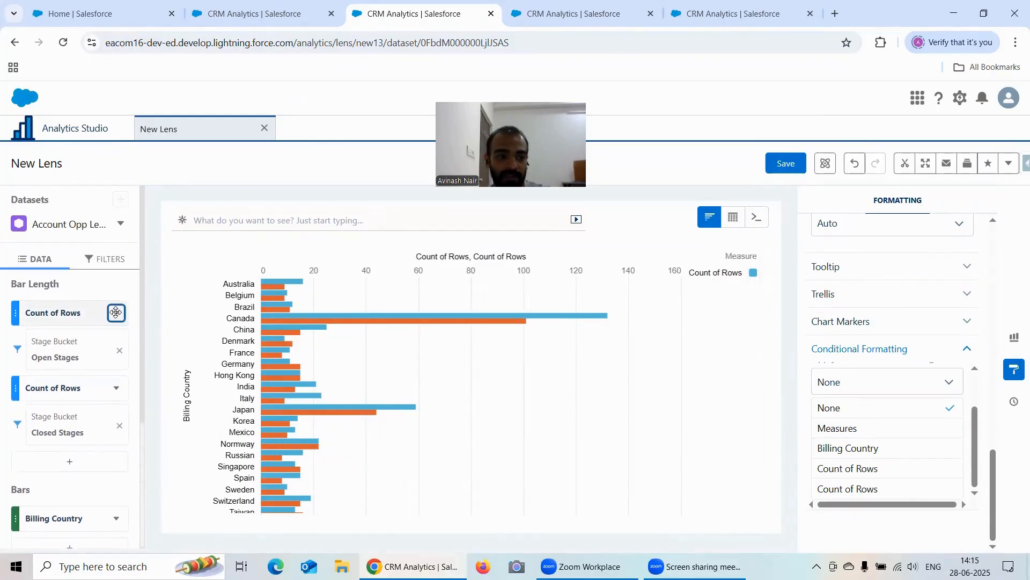
left_click(116, 313)
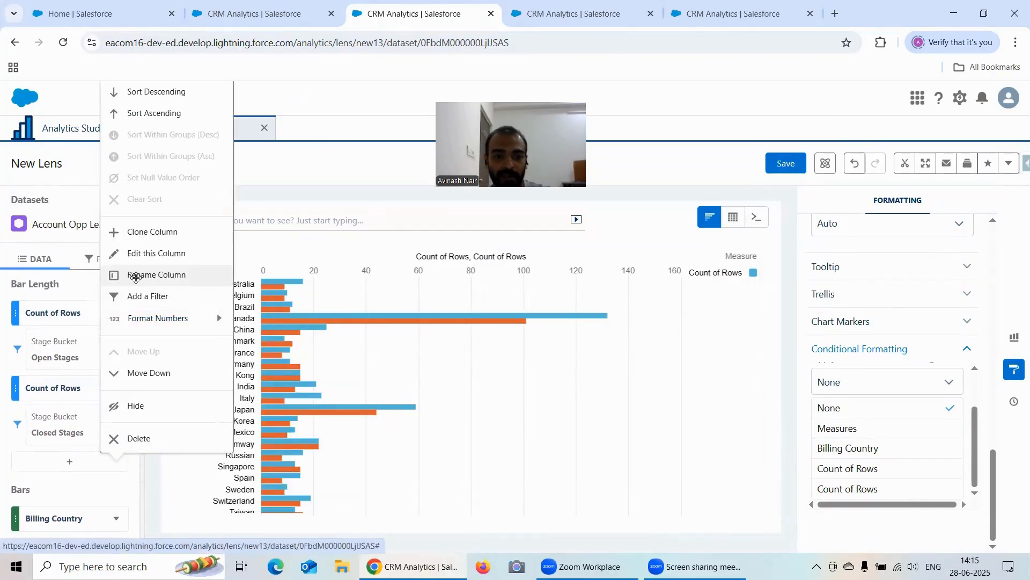
left_click(136, 277)
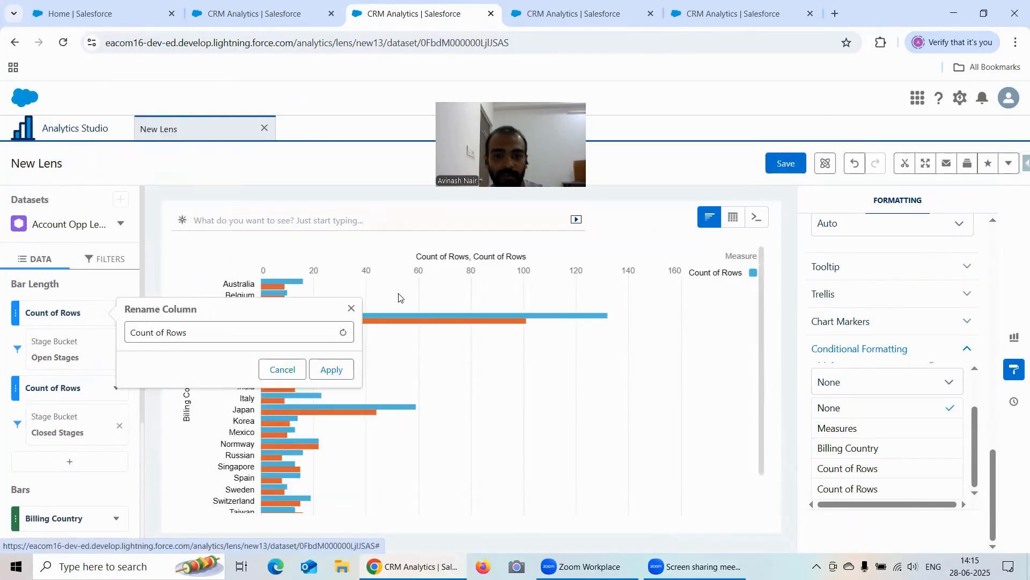
left_click(206, 331)
key("BackSpace")
key("BackSpace")
key("BackSpace")
key("BackSpace")
type("Open Stages")
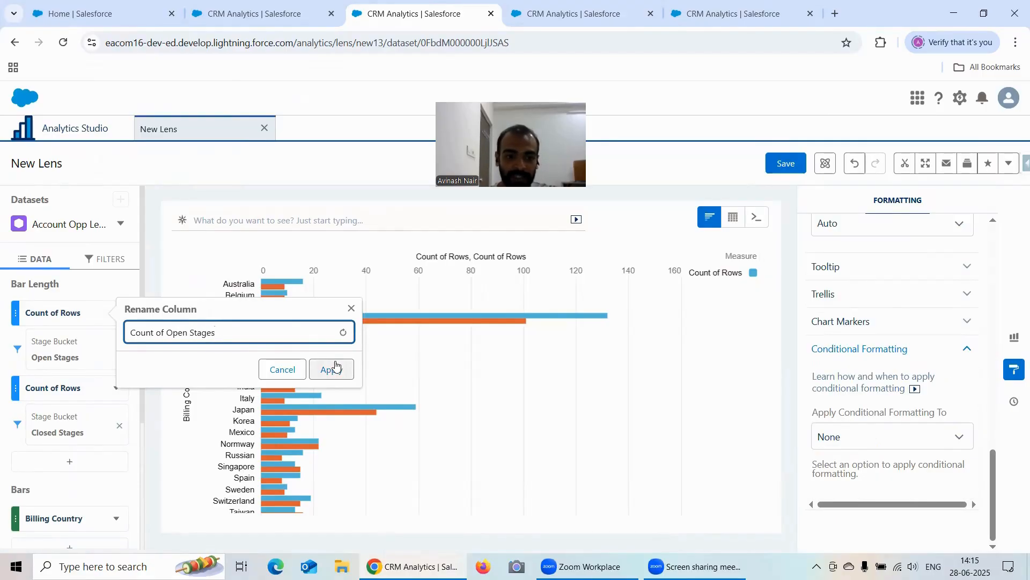
left_click(333, 368)
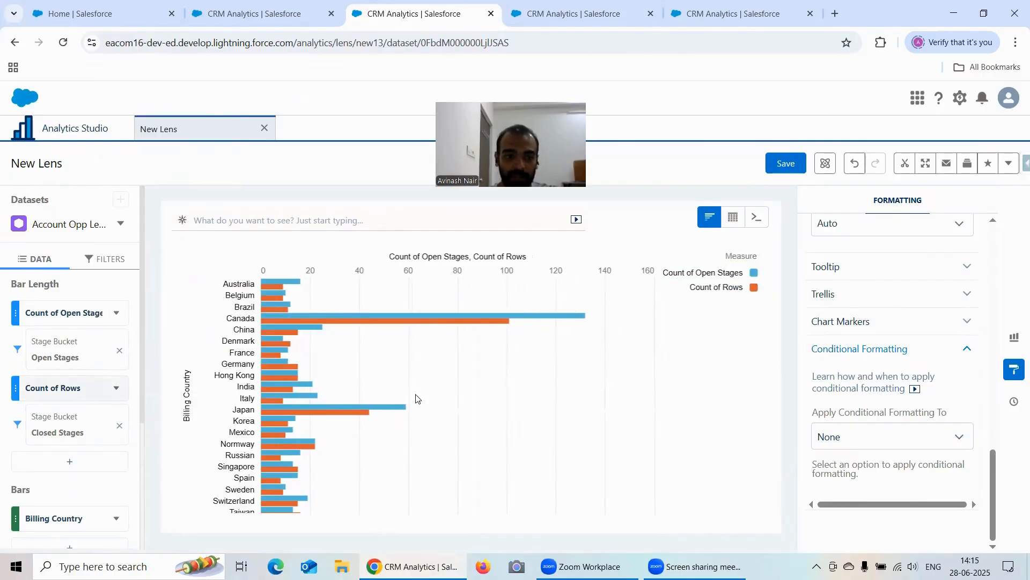
left_click(1014, 370)
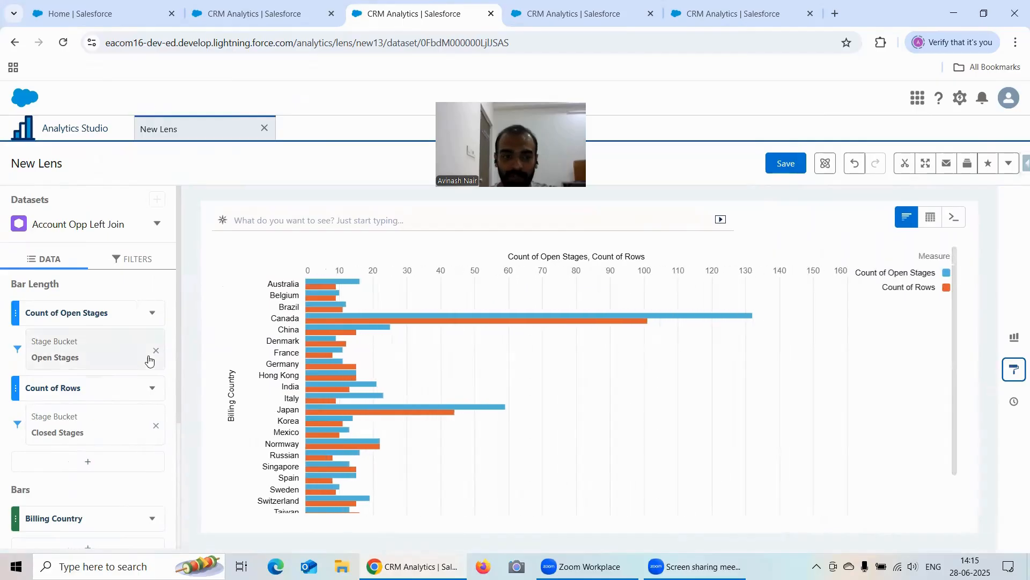
left_click(152, 388)
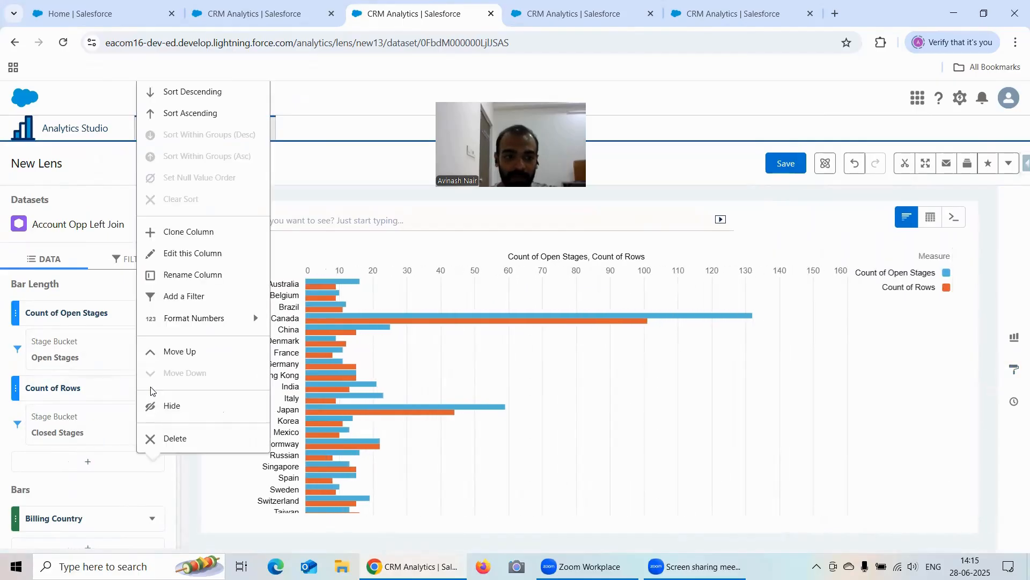
left_click(181, 255)
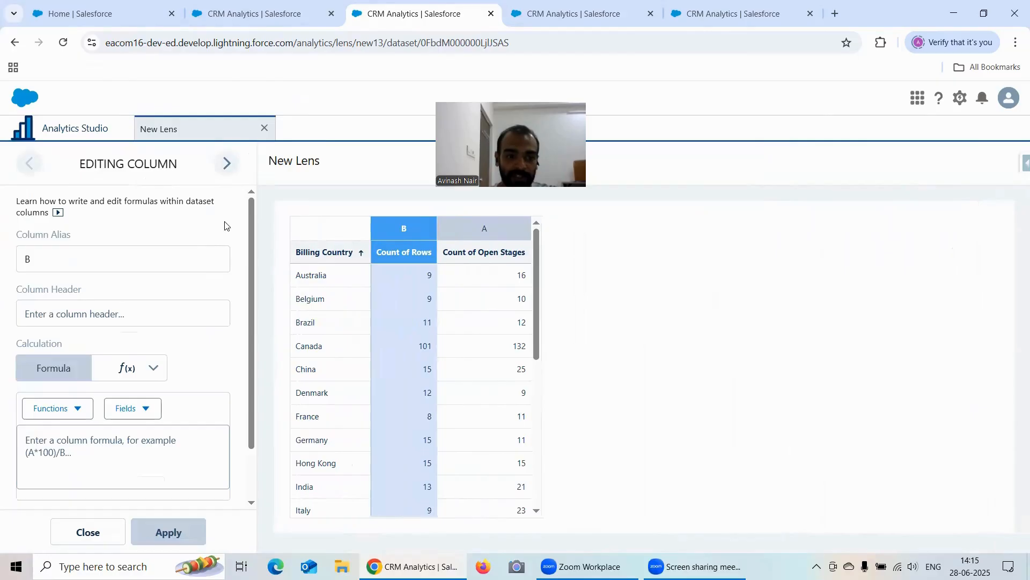
left_click(111, 519)
Rename the Count of Rows measure filtered to Closed Stages as Count of Closed Stages.
left_click(153, 389)
mouse_move(182, 312)
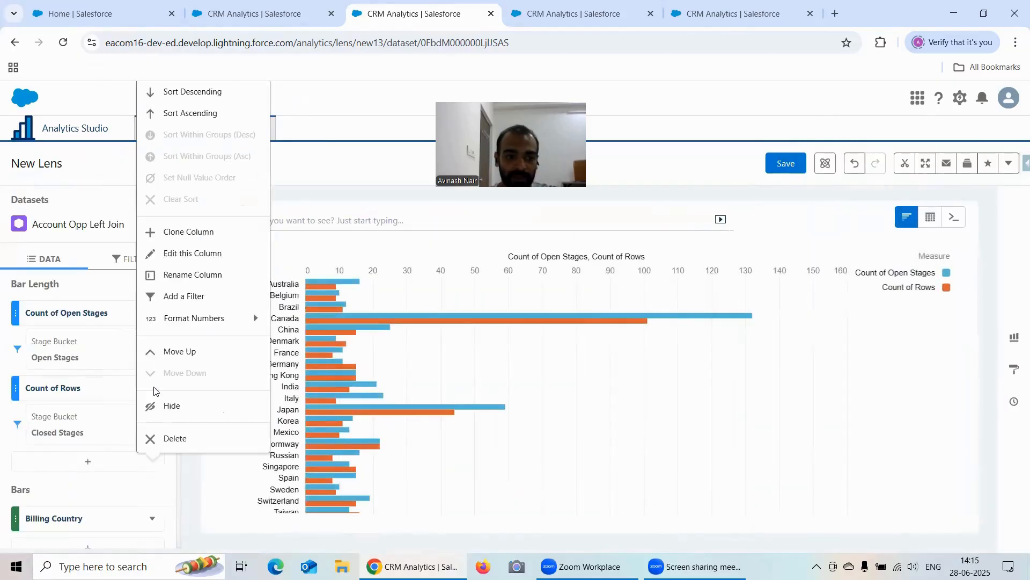
left_click(185, 275)
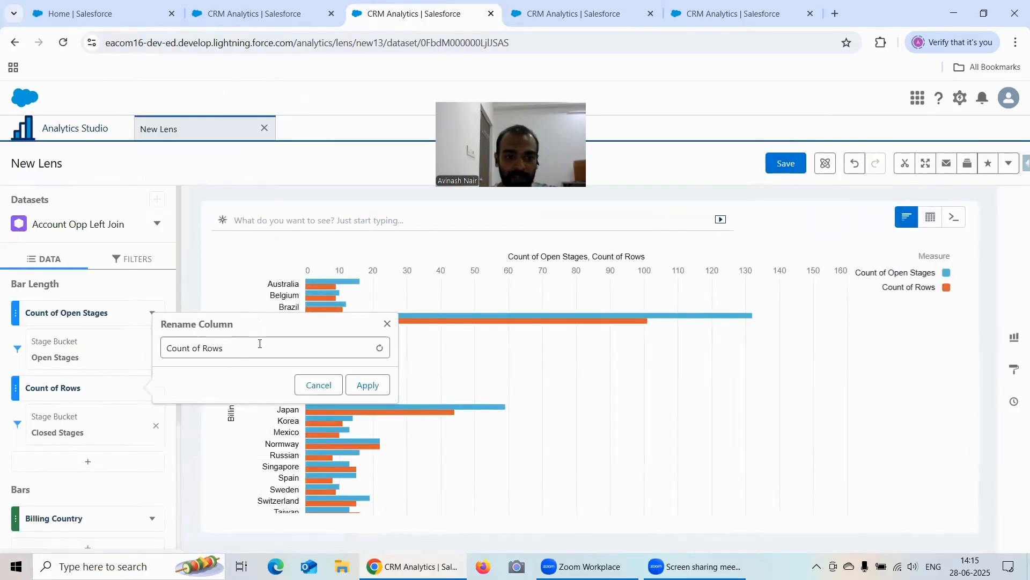
key("BackSpace")
key("BackSpace")
key("BackSpace")
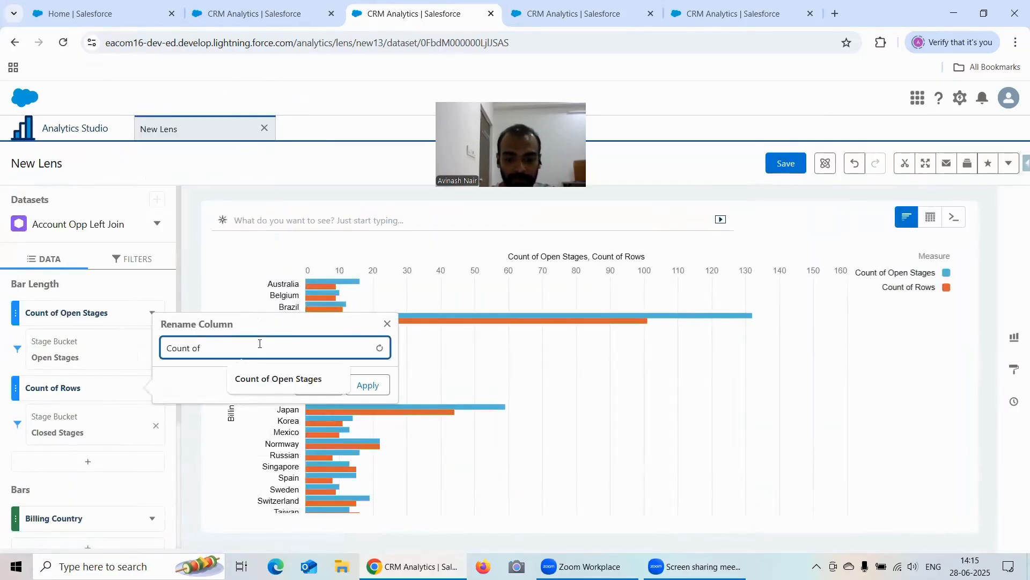
type("Closed Stages")
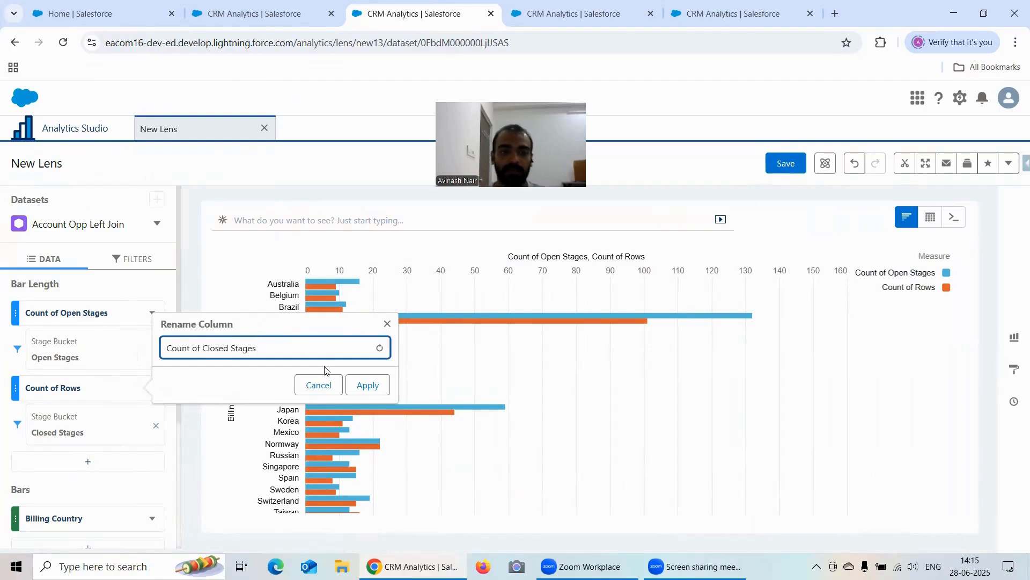
left_click(370, 387)
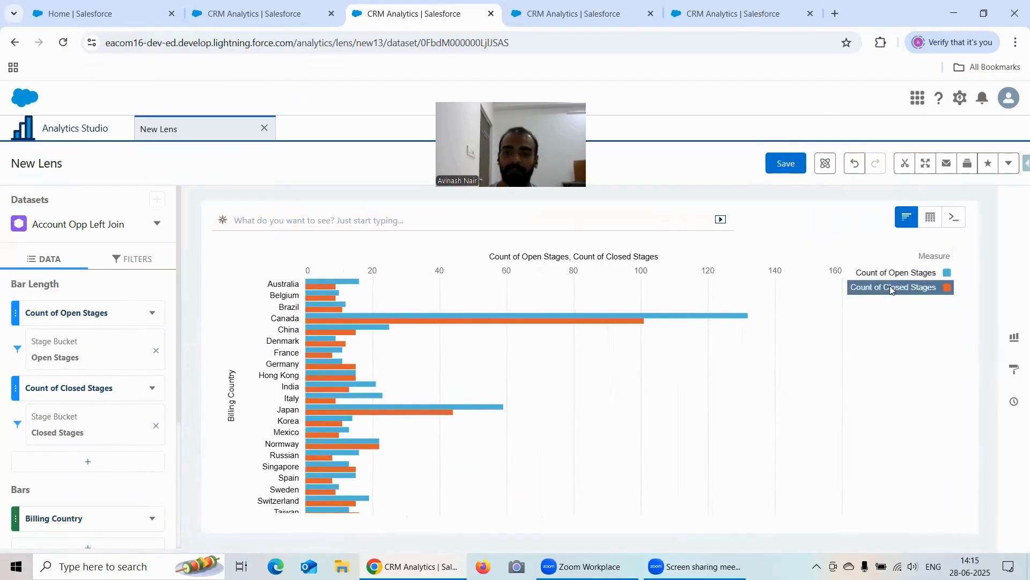
Replace the bar chart's Billing Country grouping with Stage and inspect the Closed Won bar.
scroll(136, 404, "down", 3)
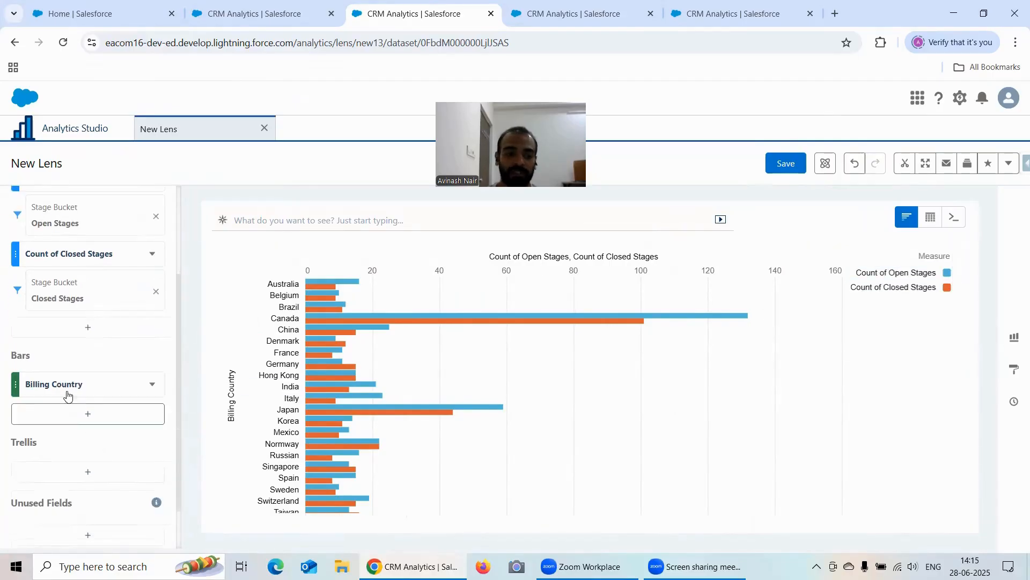
left_click(69, 384)
scroll(277, 348, "down", 3)
left_click(320, 369)
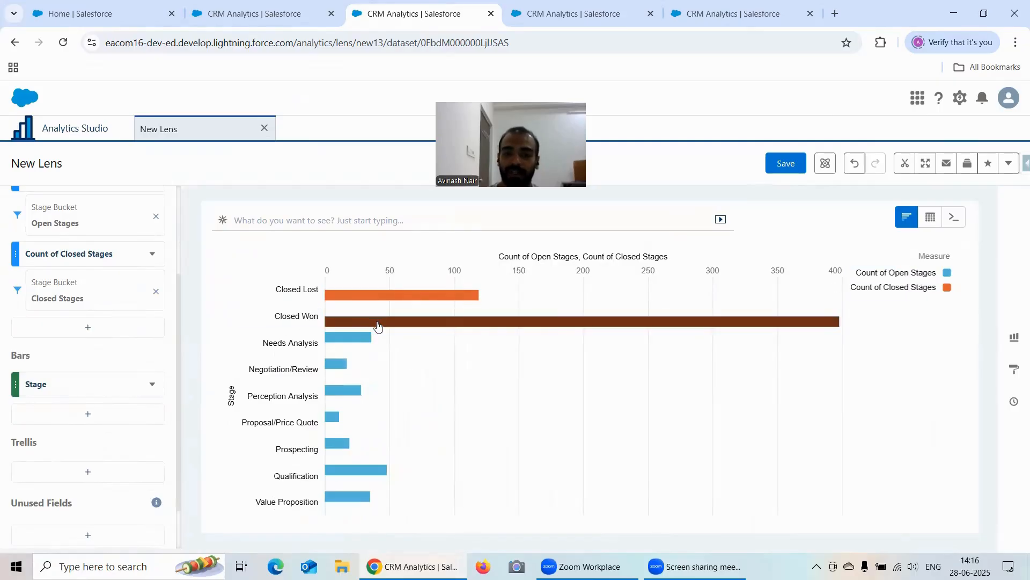
mouse_move(378, 326)
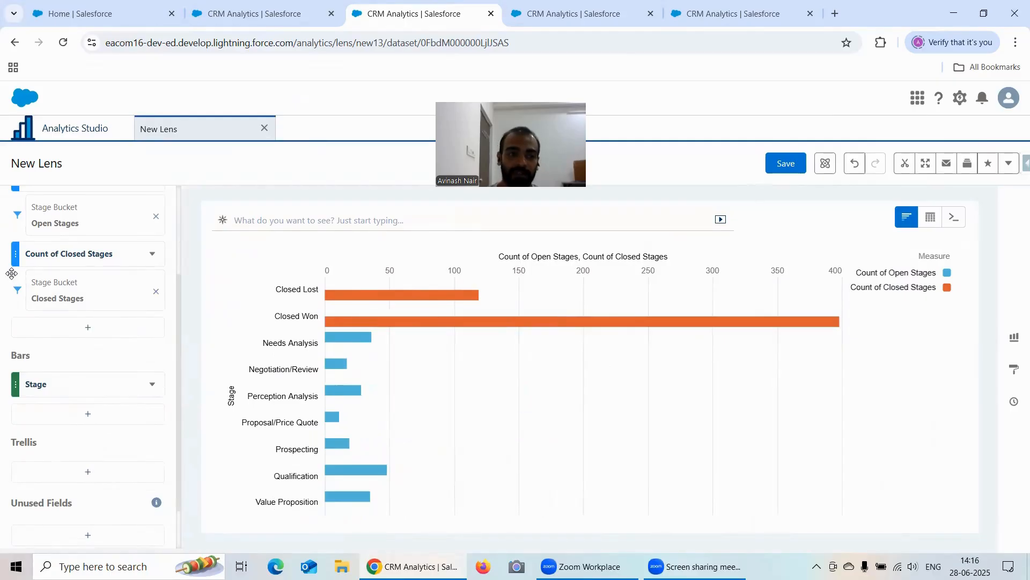
scroll(11, 274, "up", 3)
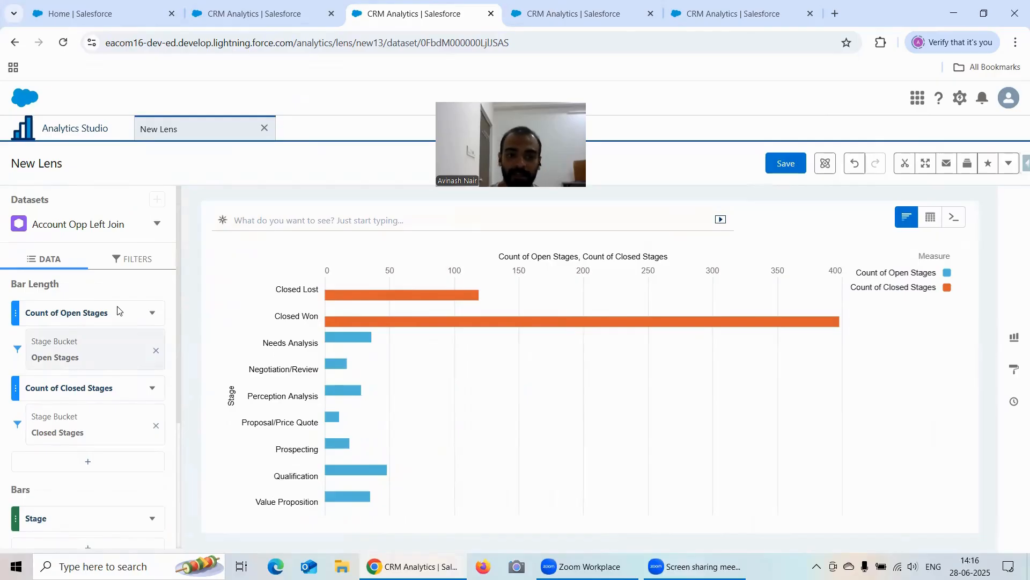
Switch to the unedited lens in the last browser tab, make it a pivot table and change Count of Rows to Avg of Amount.
key("ctrl+Tab")
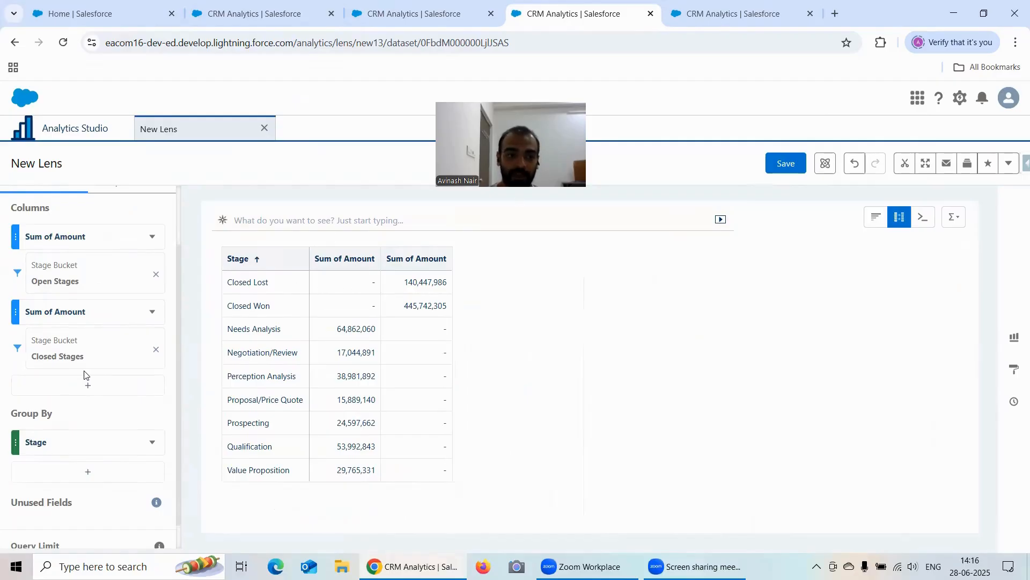
key("ctrl+Tab")
mouse_move(932, 220)
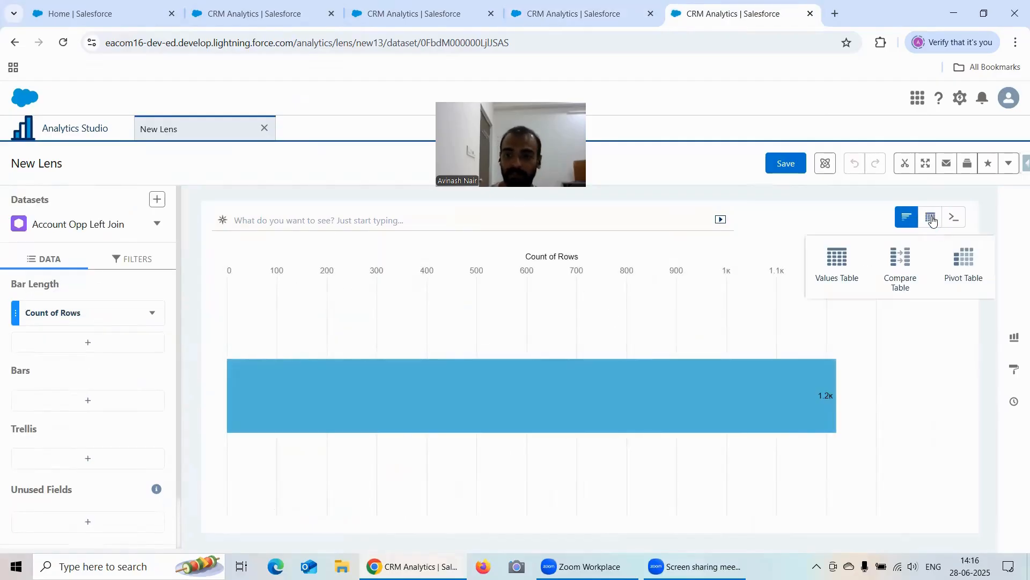
left_click(900, 260)
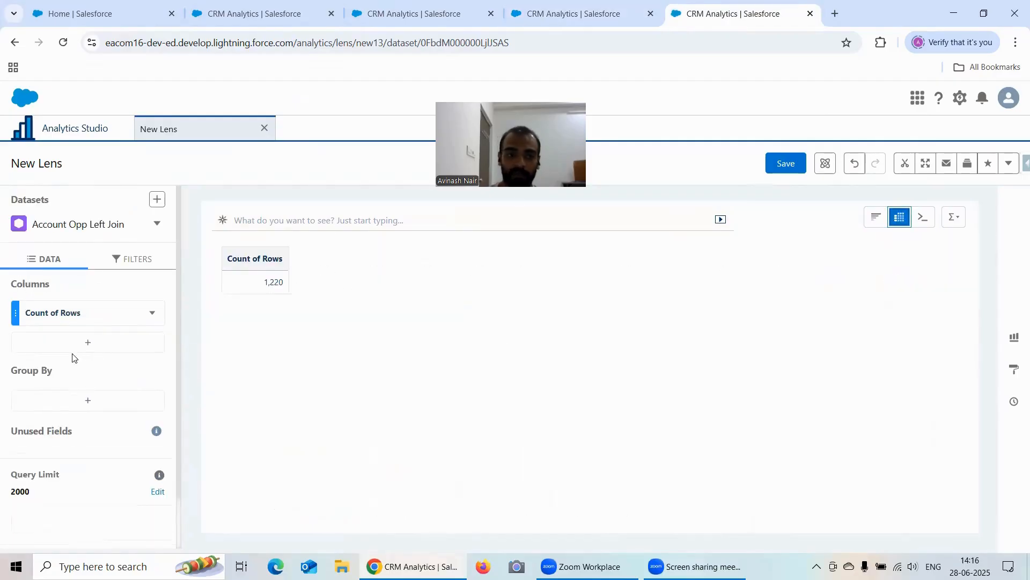
left_click(82, 325)
left_click(198, 432)
left_click(248, 403)
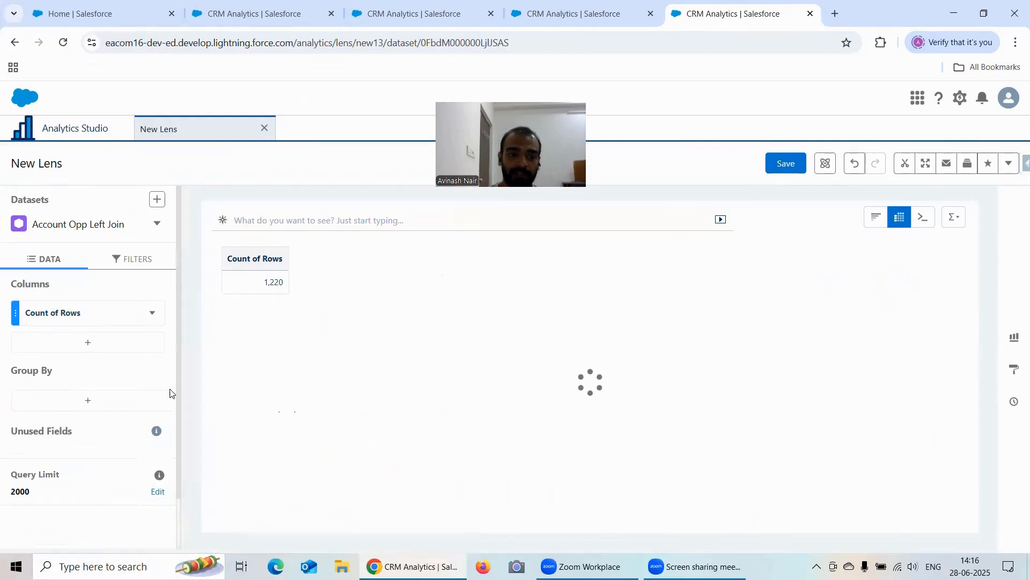
Add a second Avg of Amount column to the pivot table and group it by Stage.
left_click(84, 343)
left_click(203, 243)
left_click(289, 207)
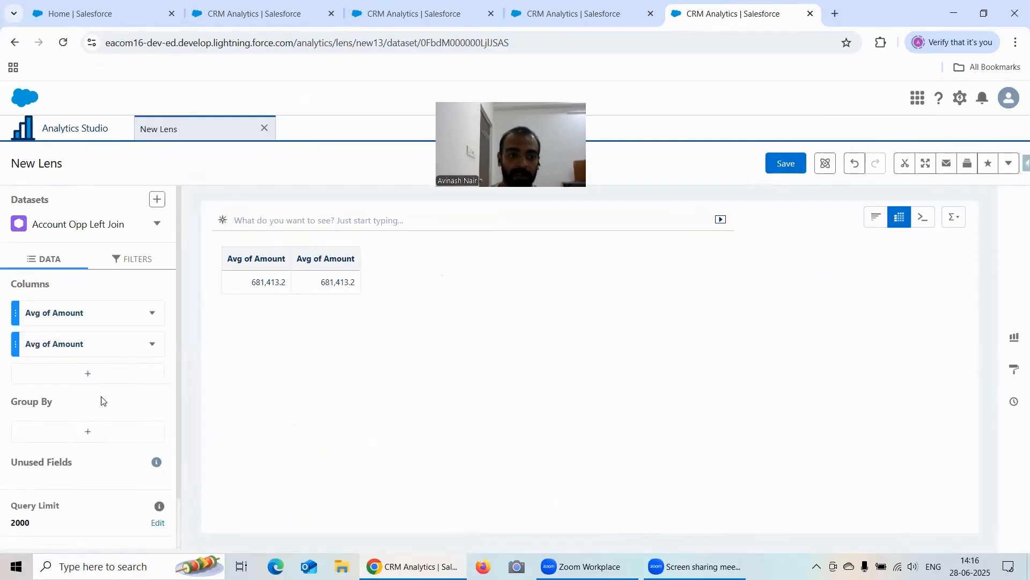
left_click(92, 432)
scroll(263, 348, "down", 3)
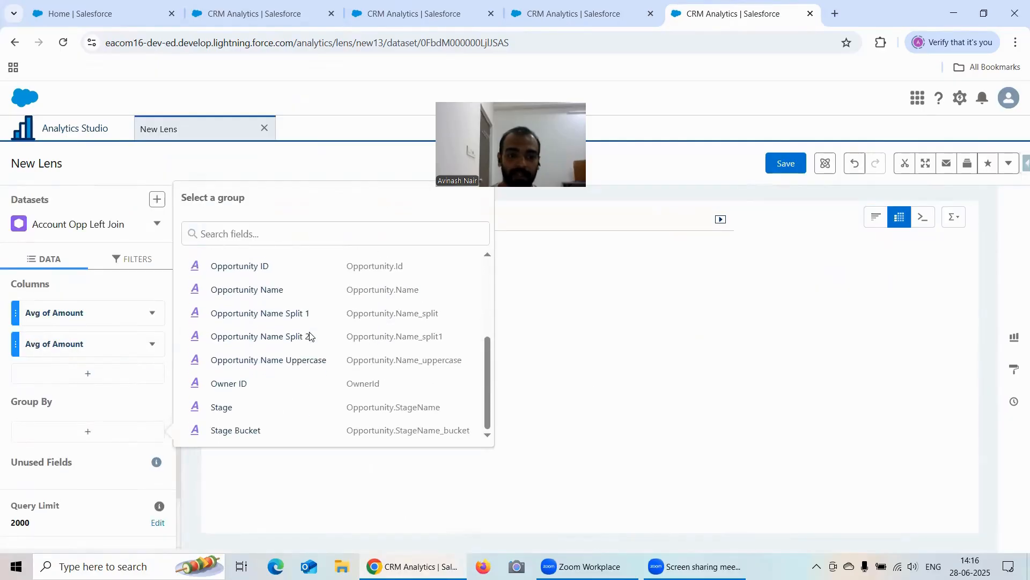
left_click(236, 413)
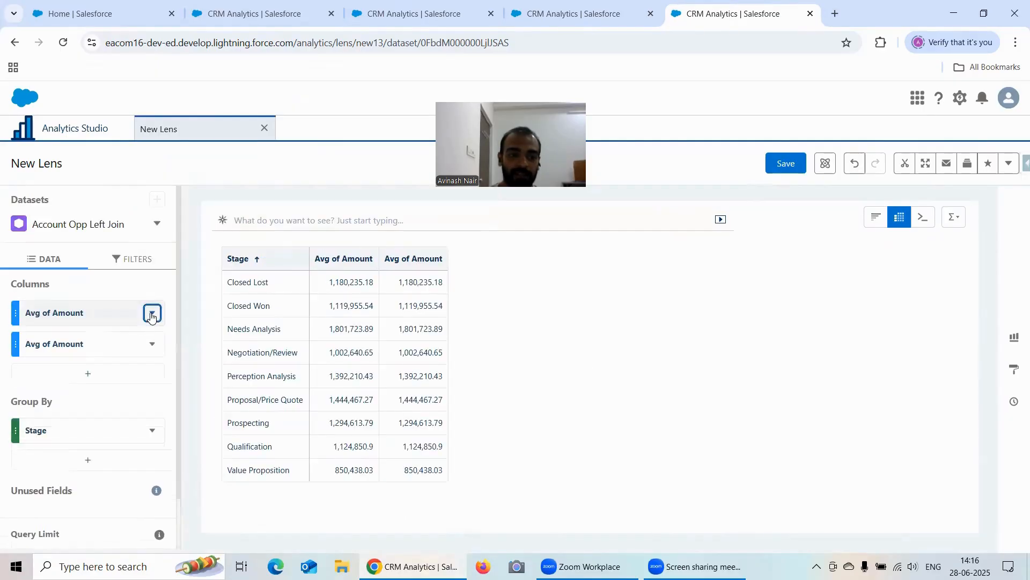
Filter the first Avg of Amount column by Stage Bucket equals Open Stages.
left_click(151, 317)
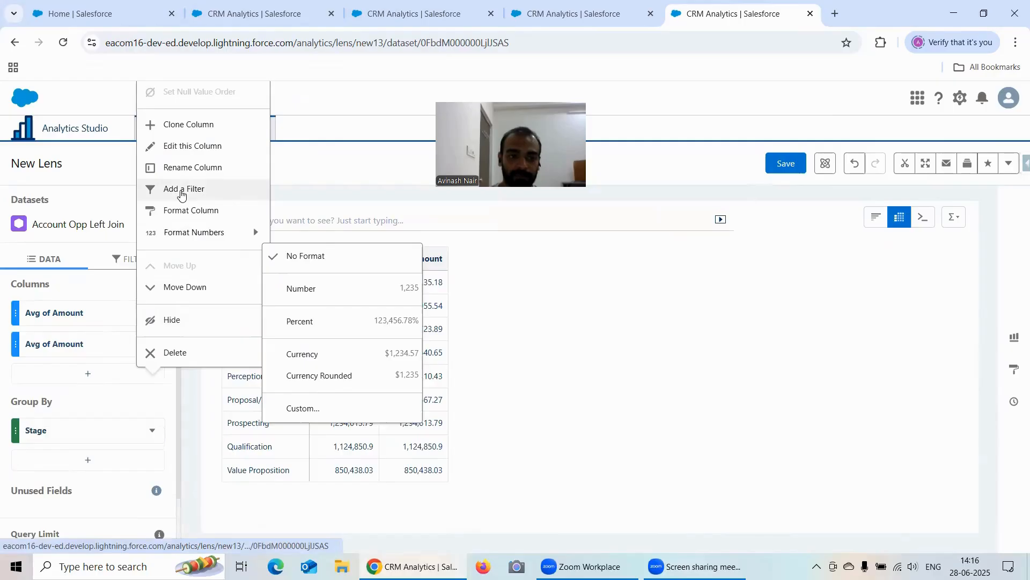
left_click(183, 191)
scroll(284, 414, "down", 5)
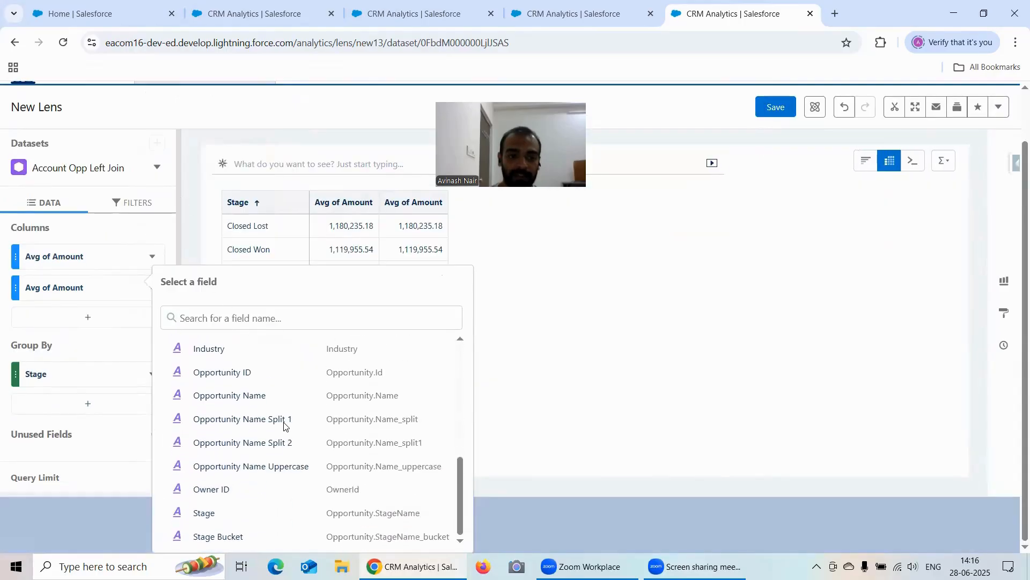
left_click(223, 536)
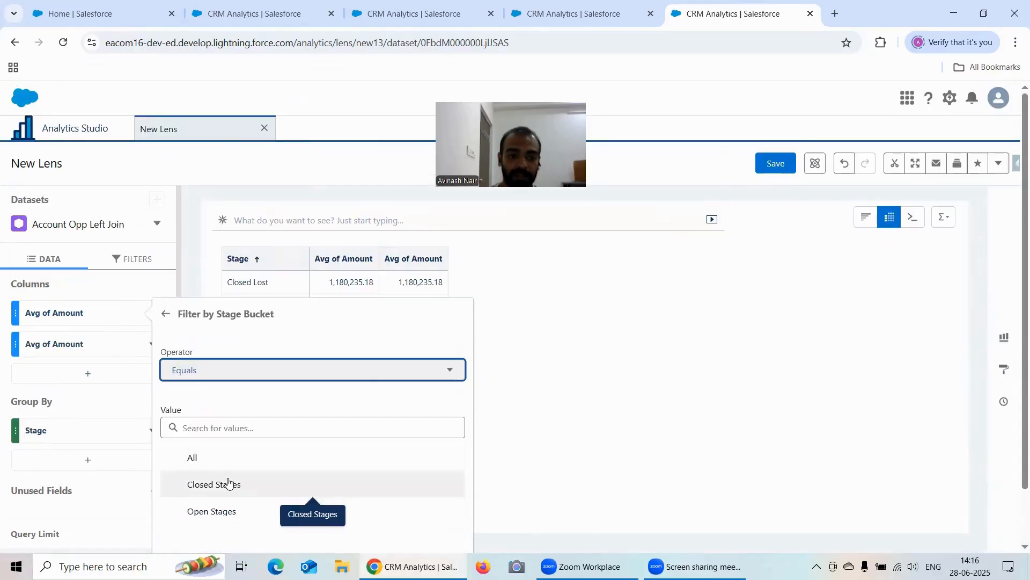
left_click(225, 511)
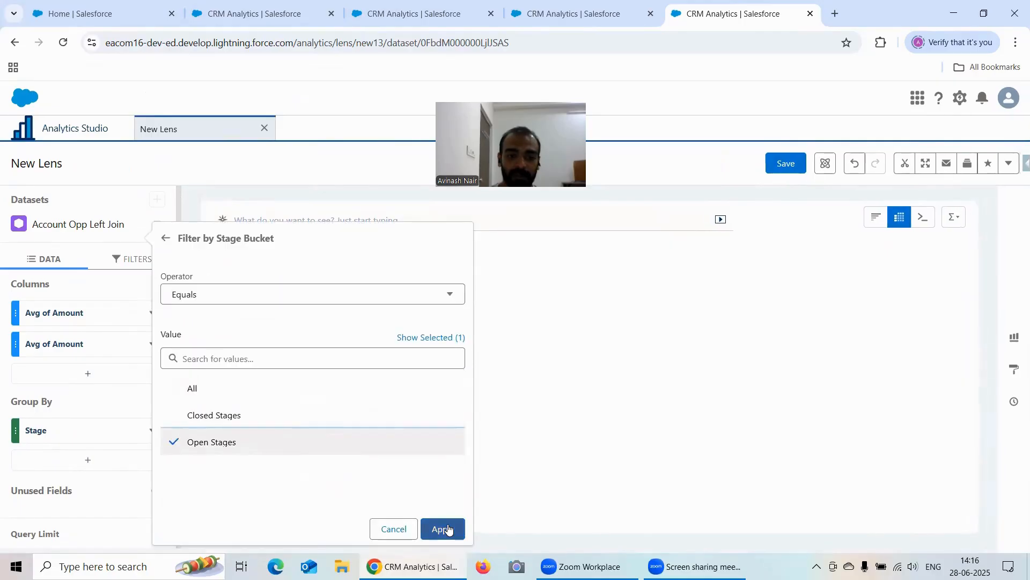
left_click(448, 530)
Filter the second Avg of Amount column by Stage Bucket equals Closed Stages.
left_click(155, 394)
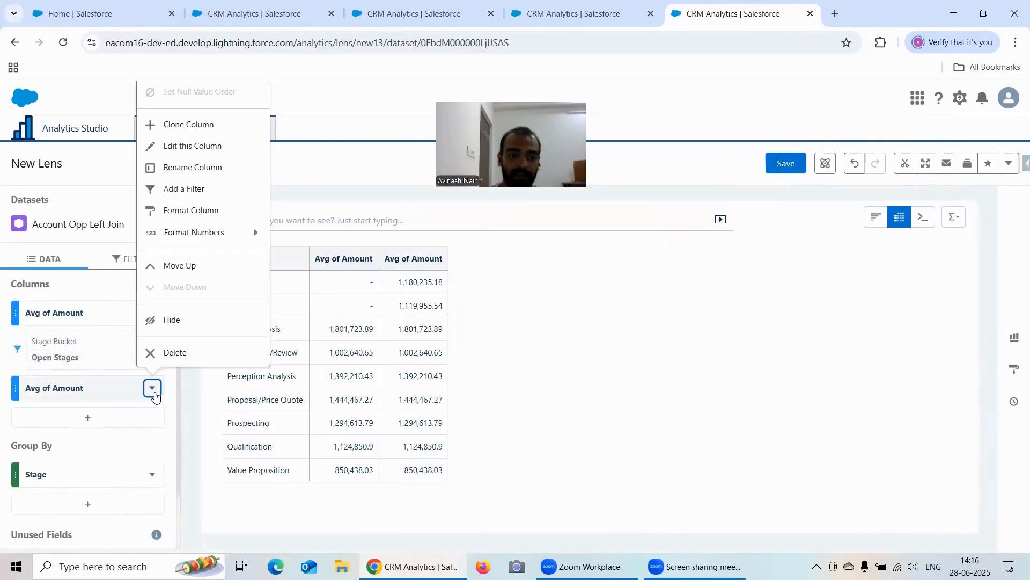
left_click(197, 189)
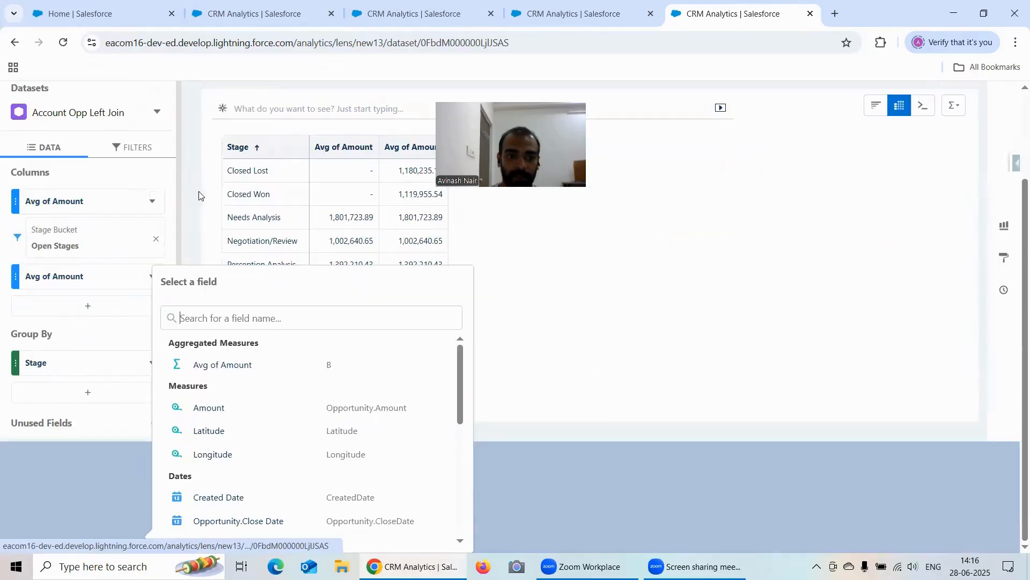
scroll(276, 375, "down", 10)
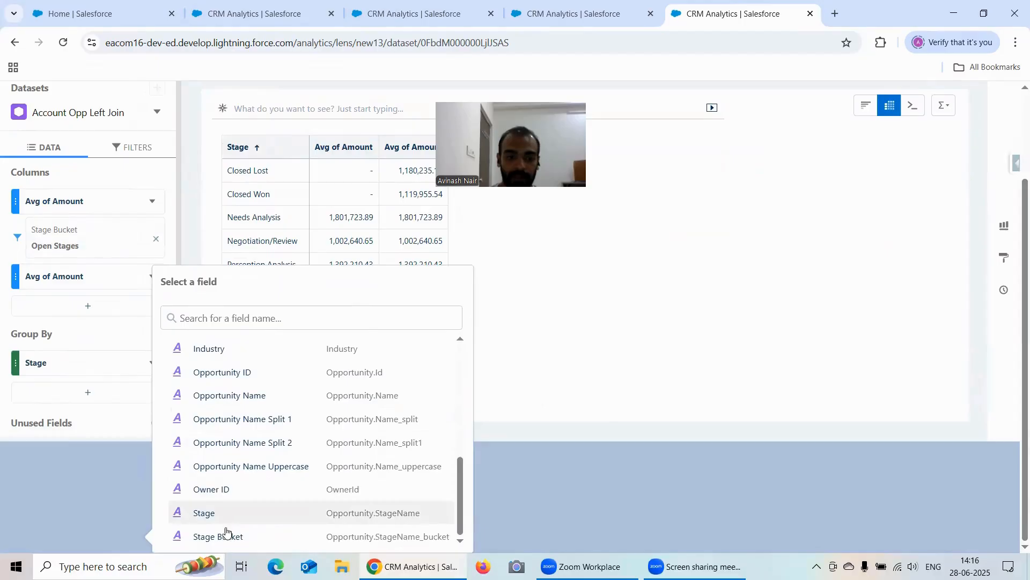
left_click(227, 532)
left_click(234, 283)
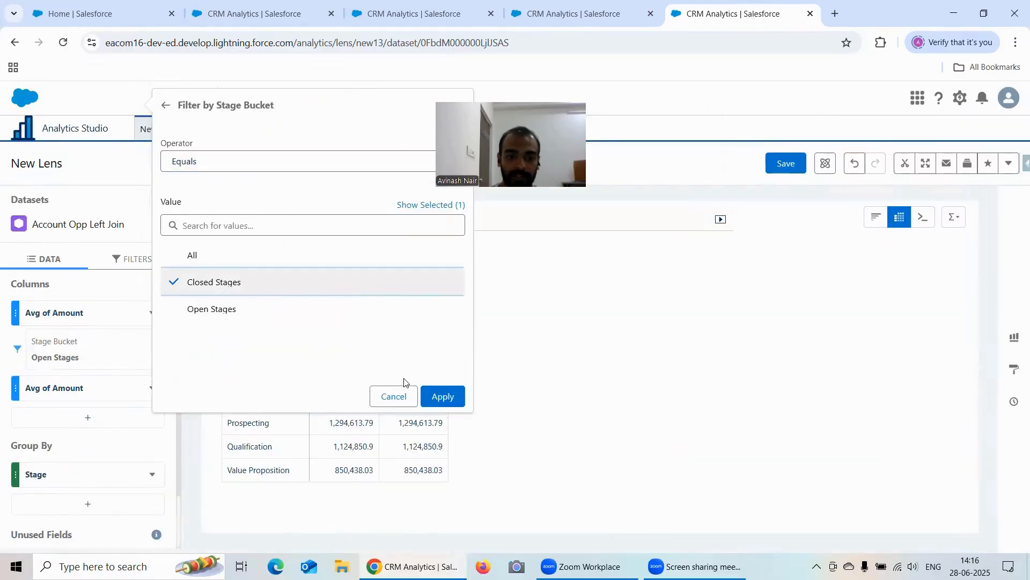
left_click(442, 397)
Add Industry as a second grouping of the pivot table, below Stage.
scroll(94, 414, "down", 2)
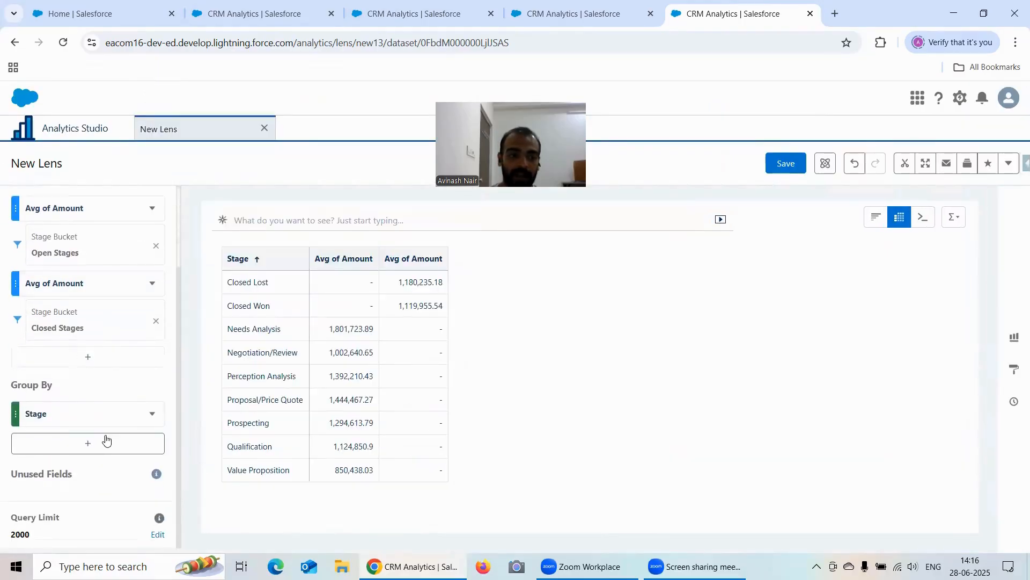
left_click(102, 442)
scroll(265, 329, "down", 3)
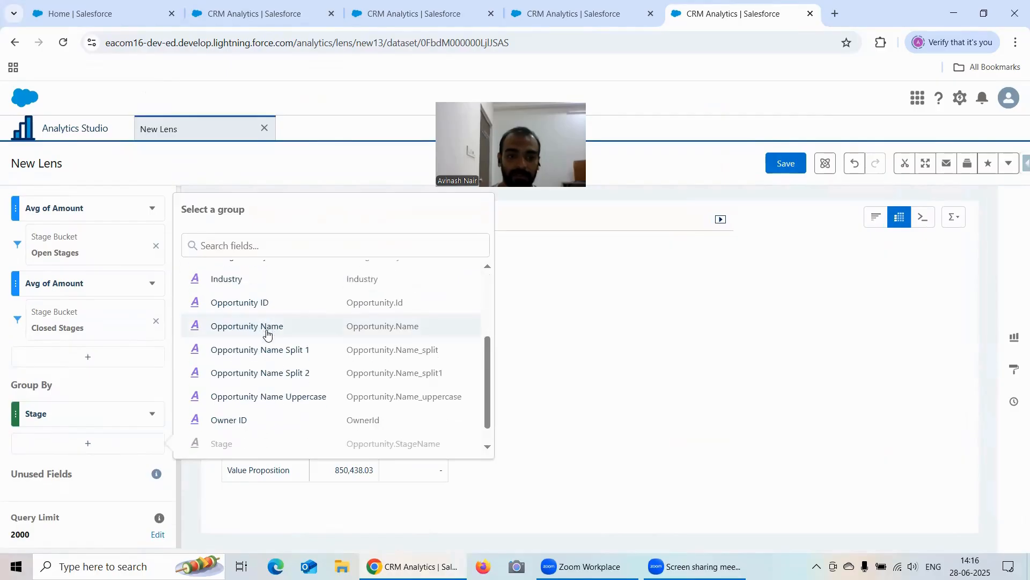
scroll(240, 351, "up", 1)
left_click(238, 352)
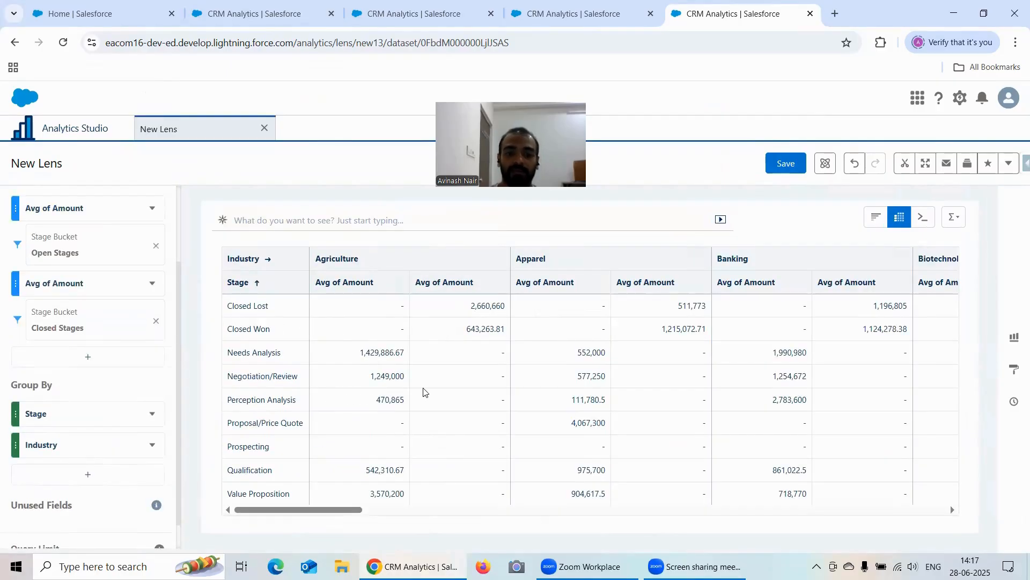
Switch to the compare table lens and rename the column filtered to Open Stages as Sum of Amount of Open Stages.
left_click(556, 13)
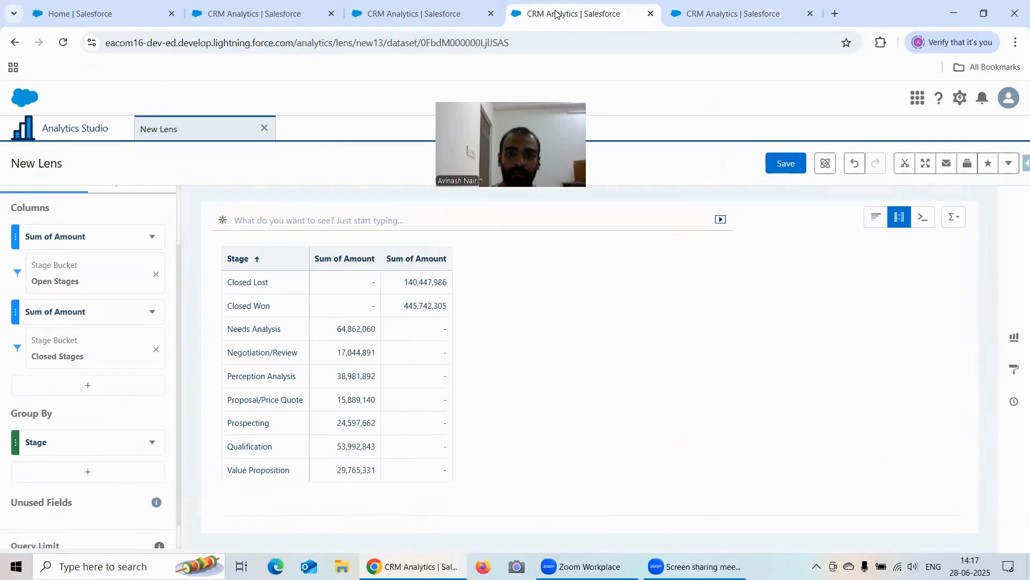
left_click(153, 237)
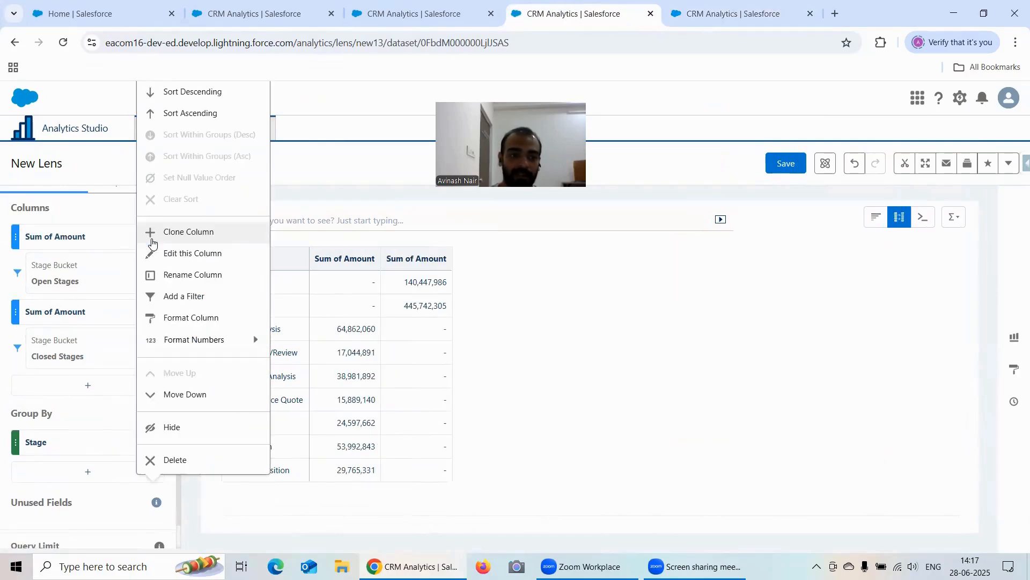
left_click(178, 277)
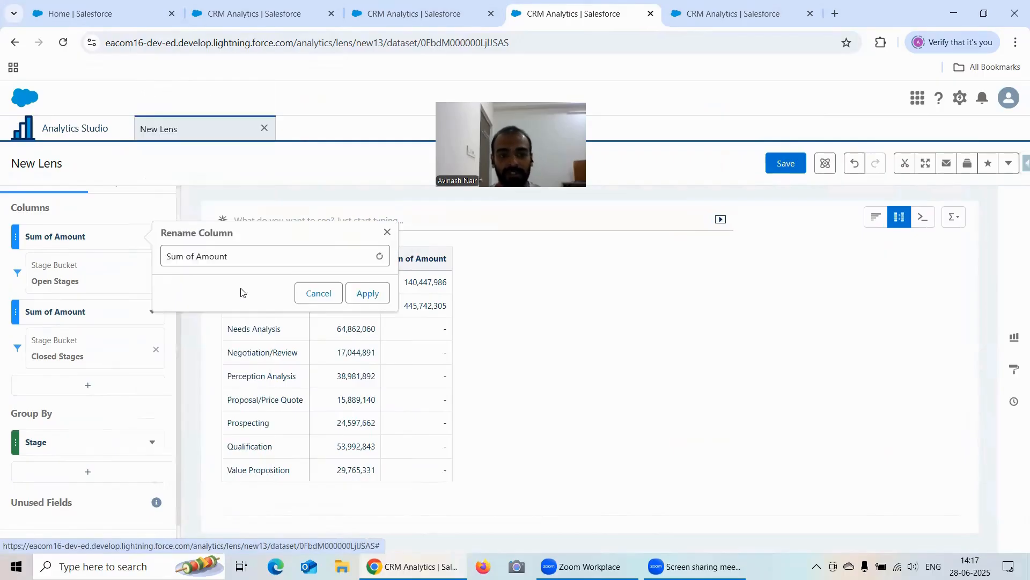
left_click(271, 256)
type("of Open Stages")
left_click(368, 293)
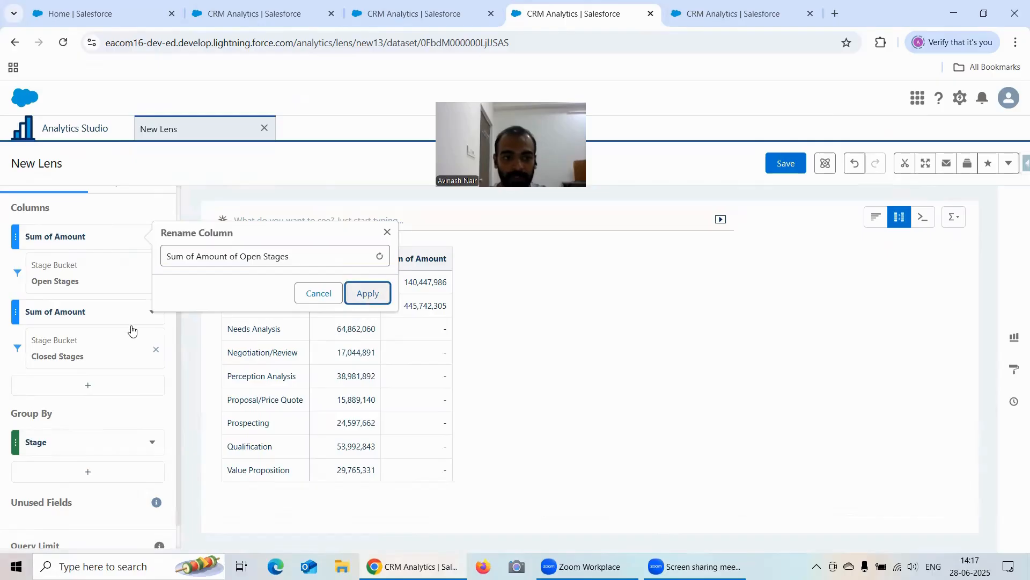
Rename the compare table column filtered to Closed Stages as Sum of Amount of Closed Stages.
left_click(152, 313)
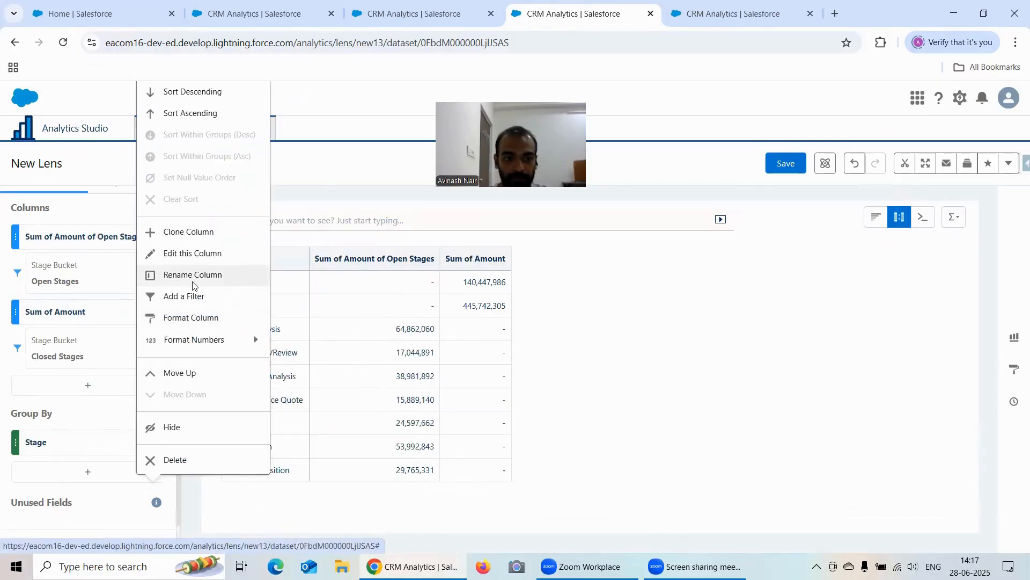
left_click(186, 283)
left_click(258, 325)
type("of C")
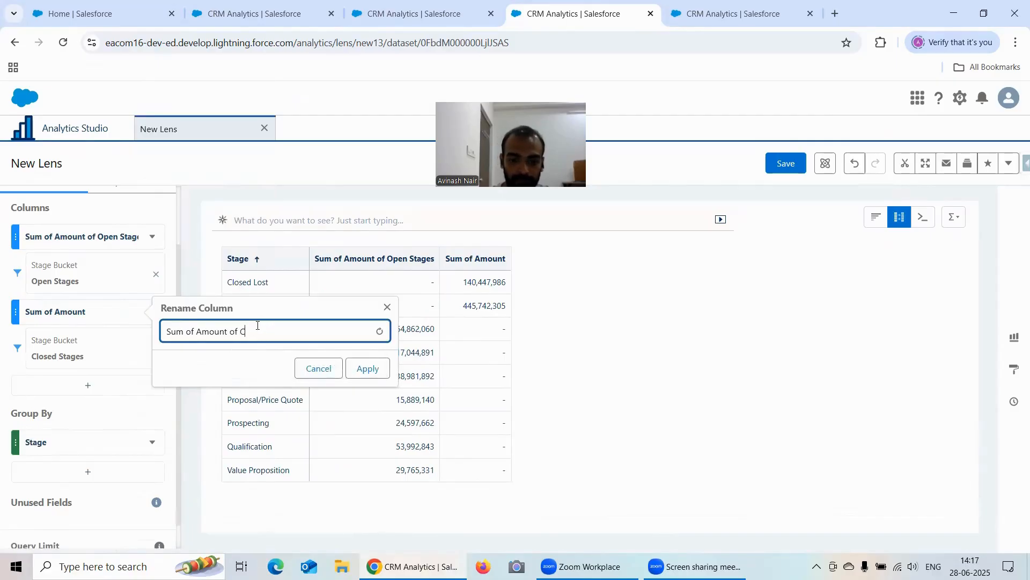
type("Lososed Stages")
left_click(357, 369)
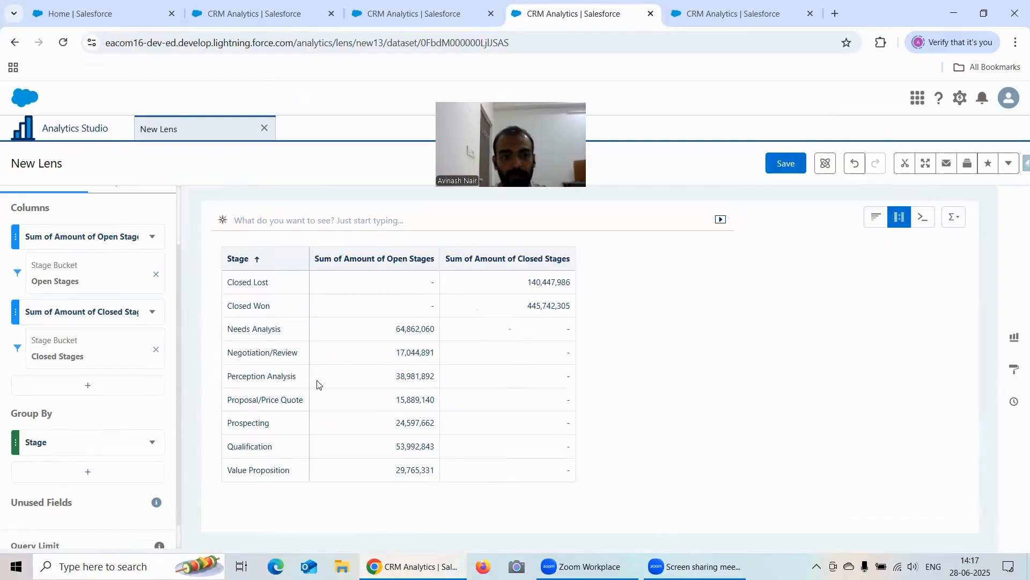
Switch to the pivot table lens and rename the column filtered to Open Stages as Avg of Amount of Open Stages.
left_click(666, 8)
left_click(152, 208)
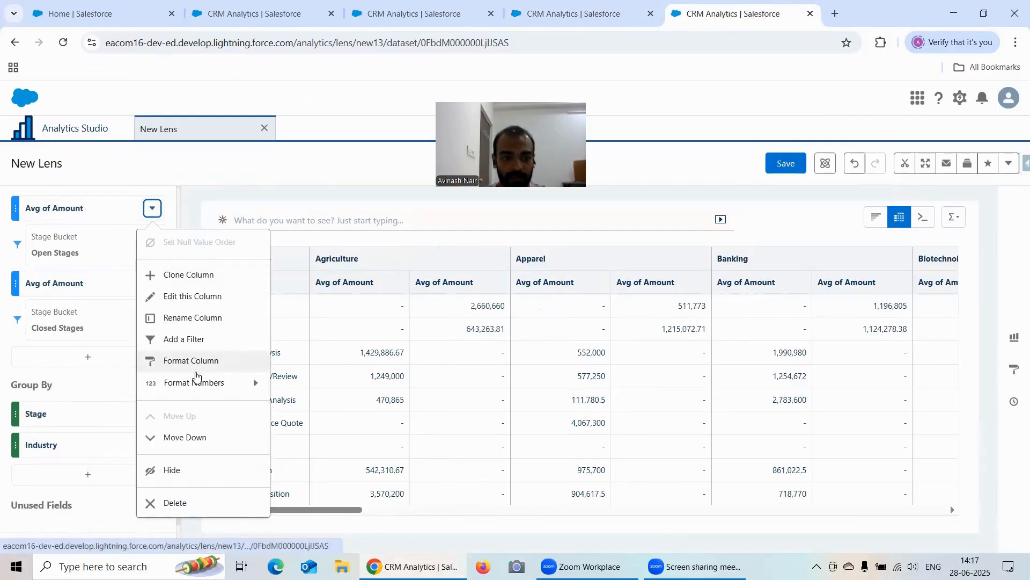
left_click(202, 317)
left_click(248, 227)
type("of Amount of Open Stages")
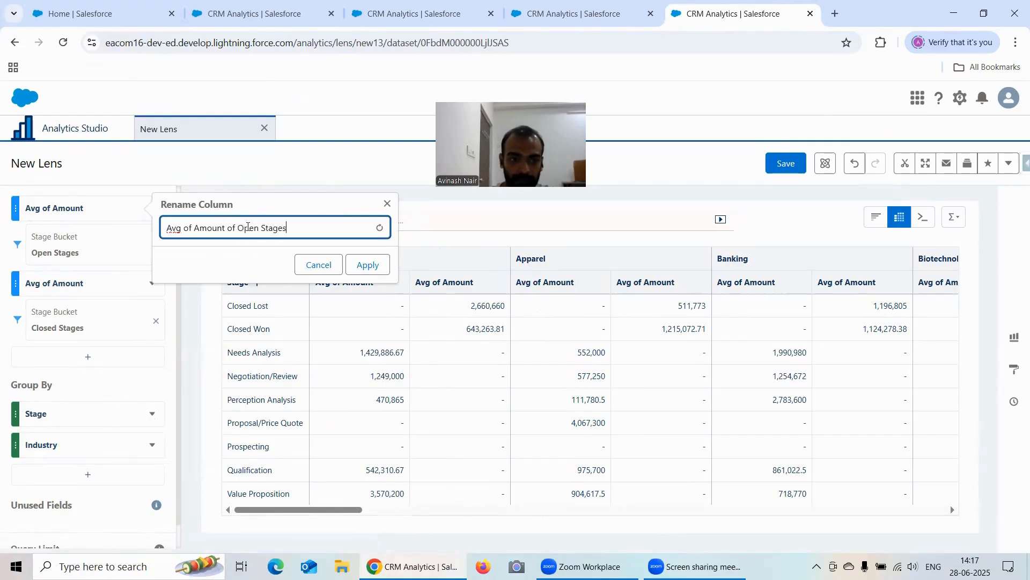
left_click(370, 266)
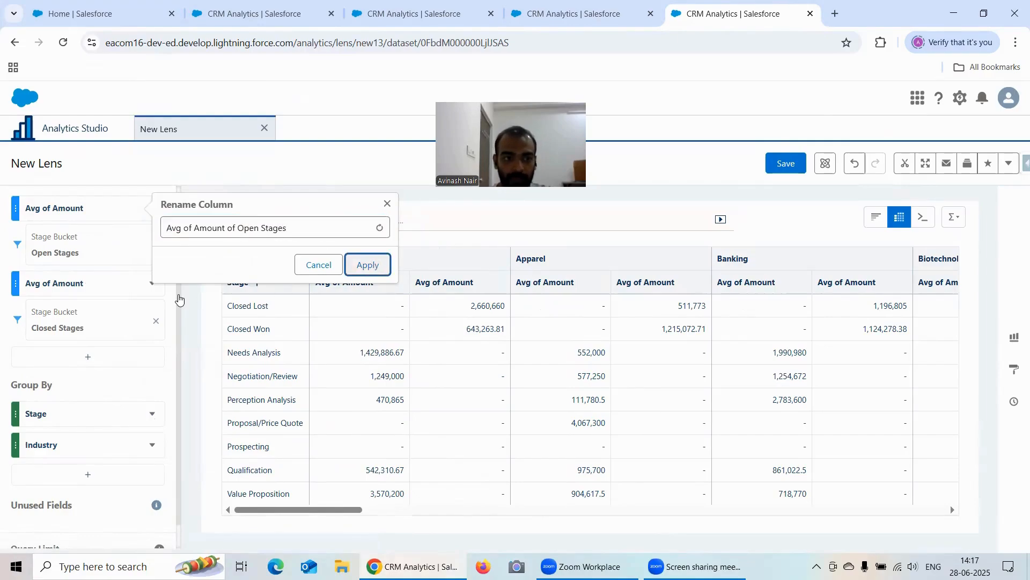
Rename the pivot table column filtered to Closed Stages as Avg of Amount of Closed Stages.
left_click(152, 283)
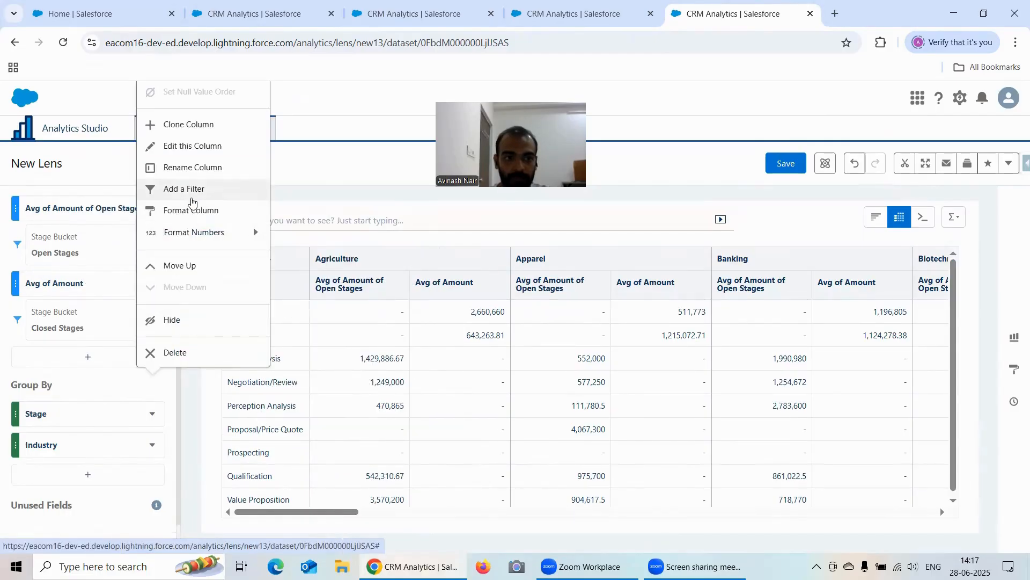
left_click(193, 168)
left_click(241, 307)
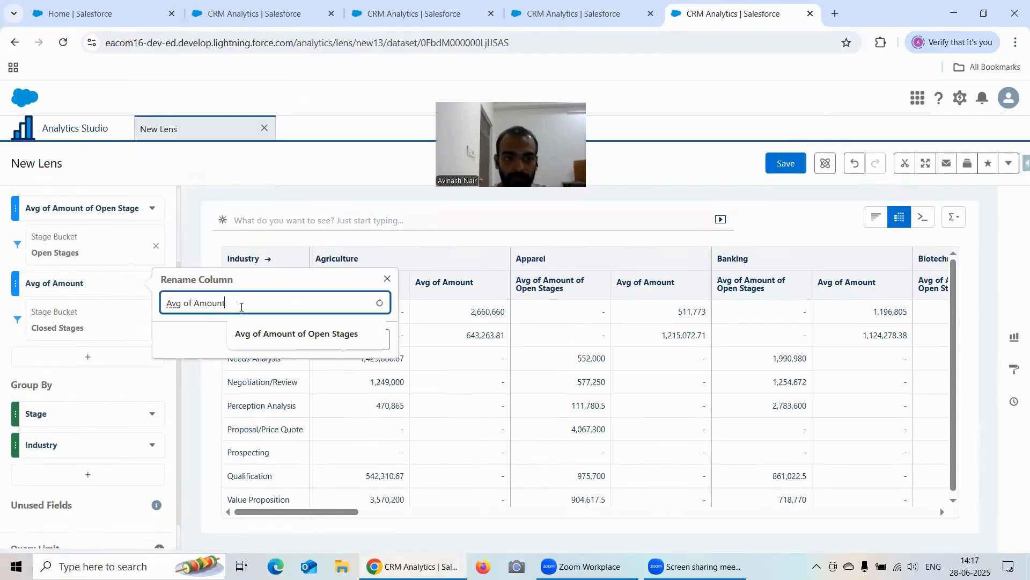
type("of C")
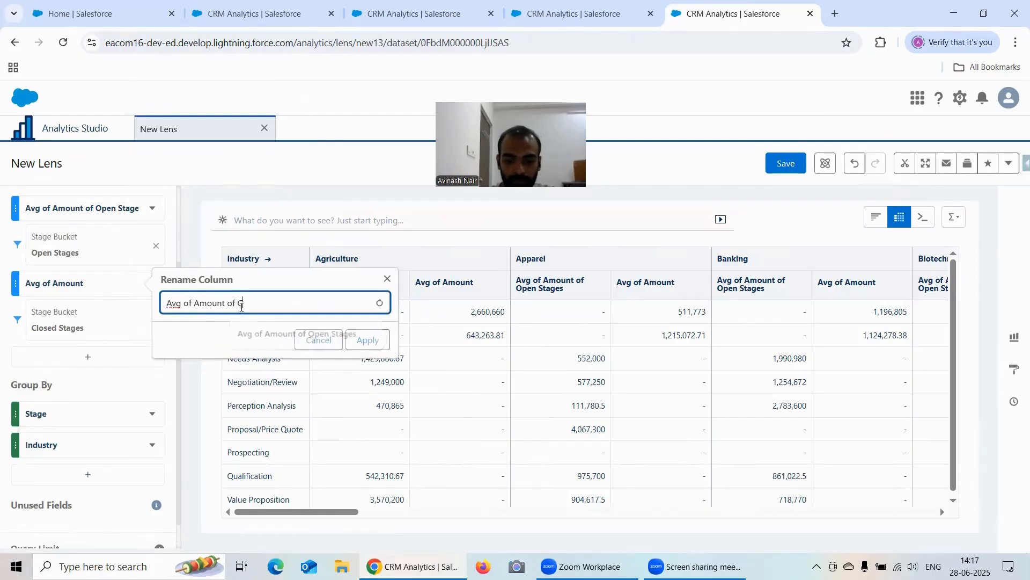
type("losed Stages")
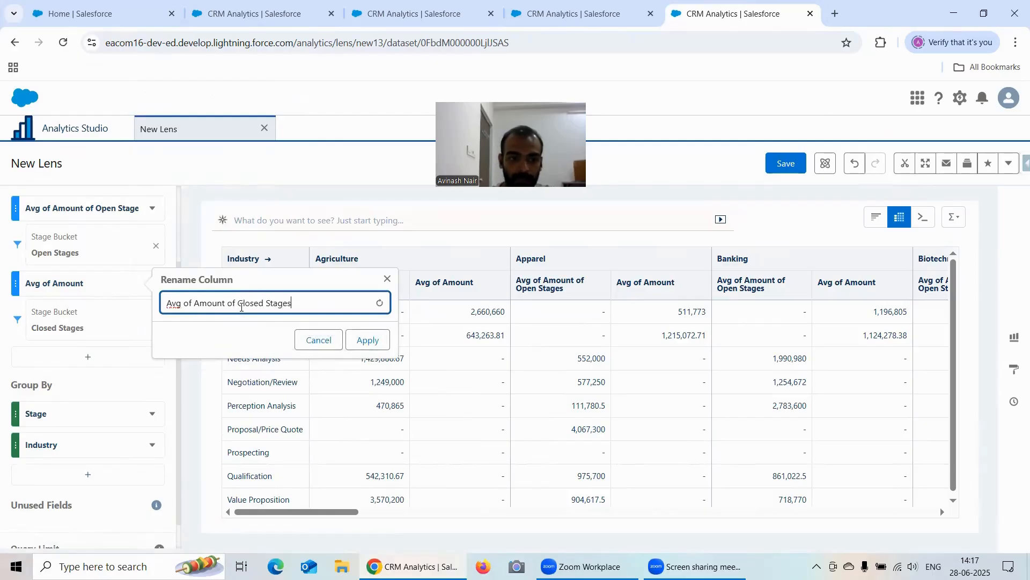
left_click(384, 338)
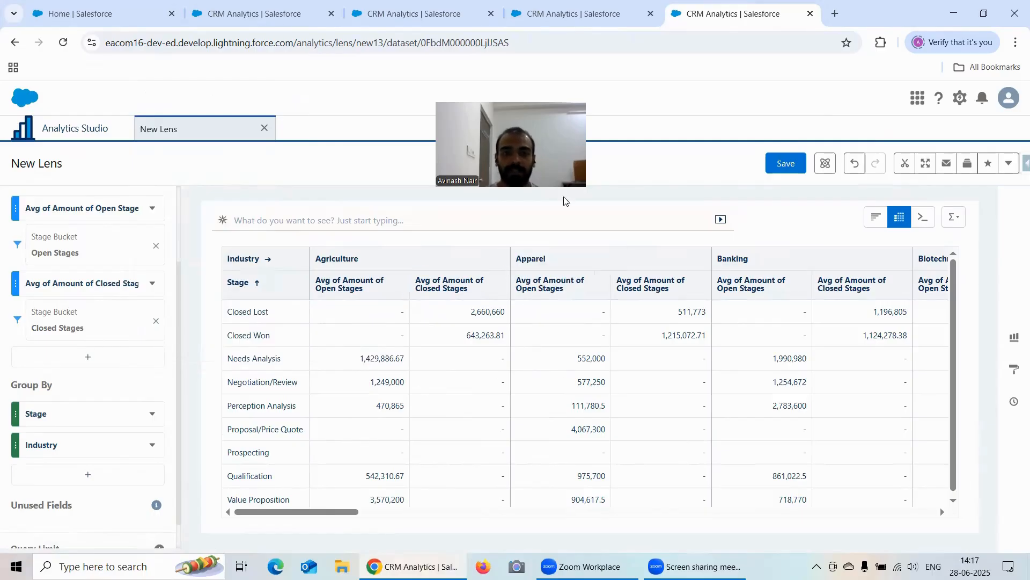
Save the bar chart lens as Comparing Count of Rows in Chart Mode in the Recipe Dataset app.
left_click(389, 14)
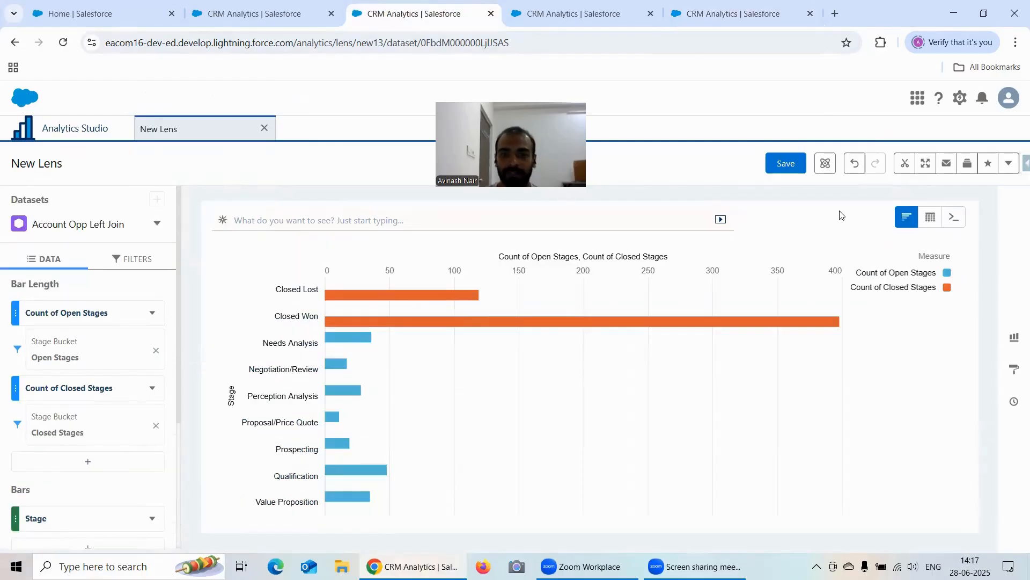
left_click(797, 170)
double_click(438, 215)
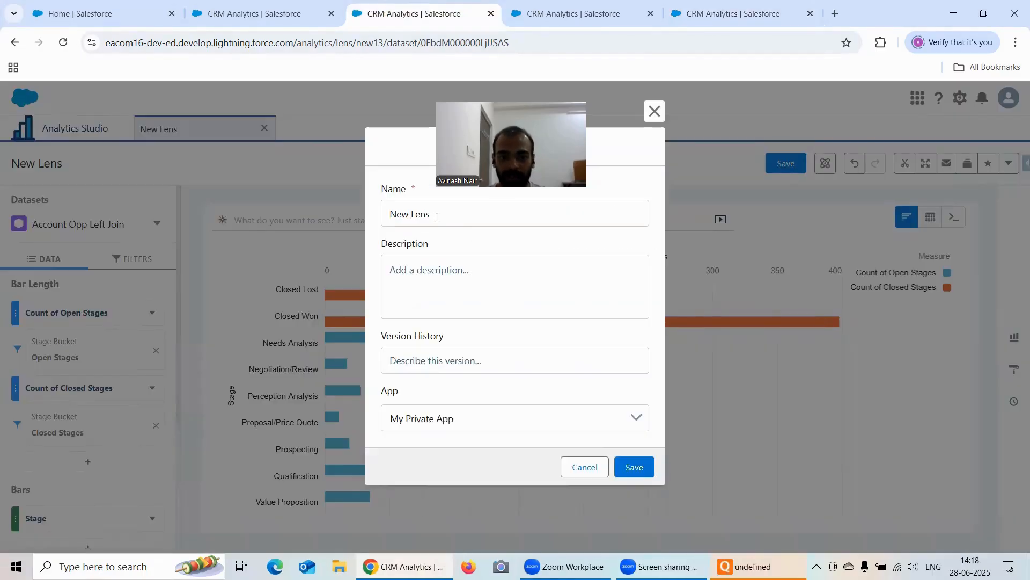
triple_click(438, 214)
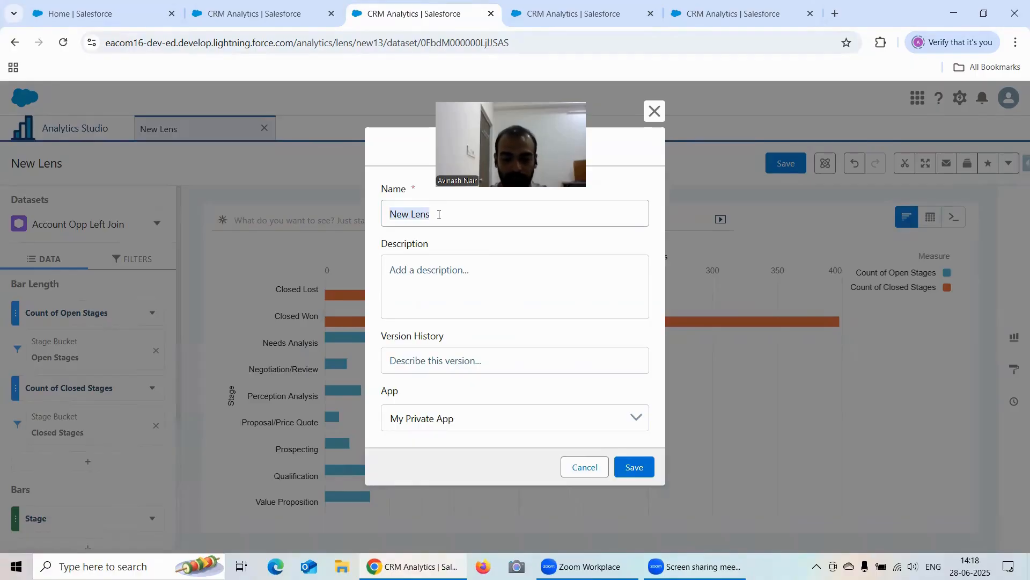
type("Comparin")
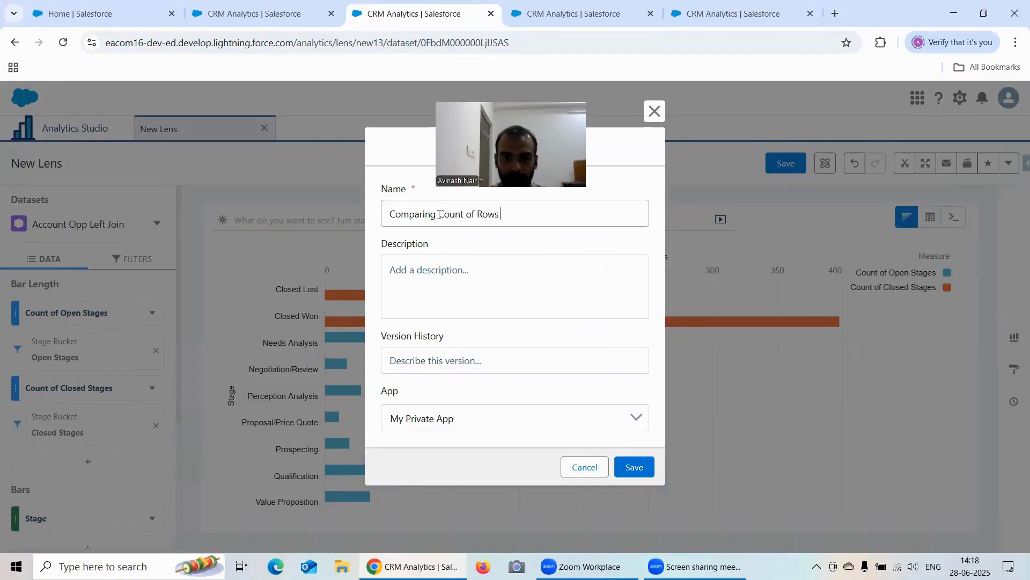
type("g Count of Rows in Chart ")
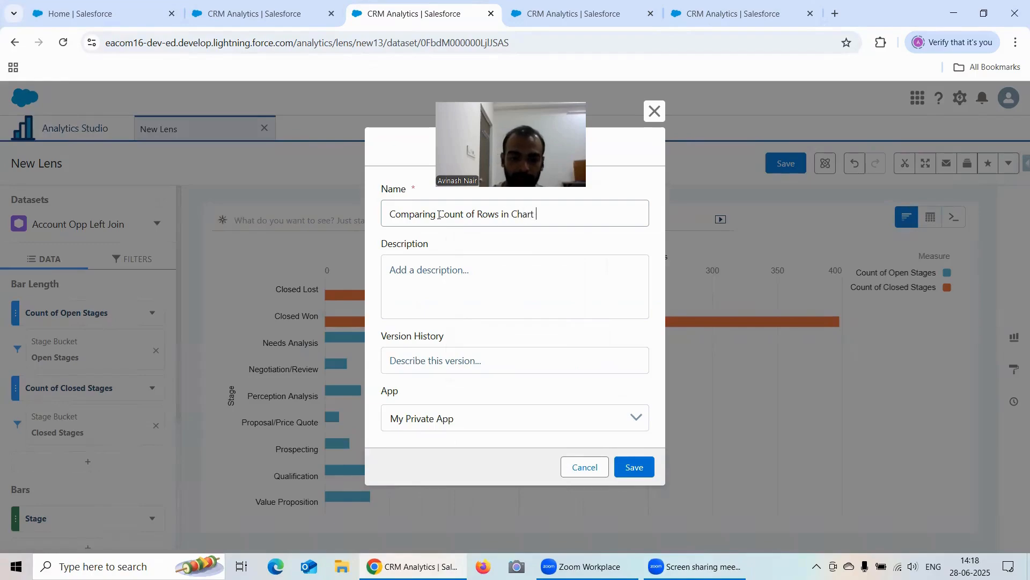
type("Mode")
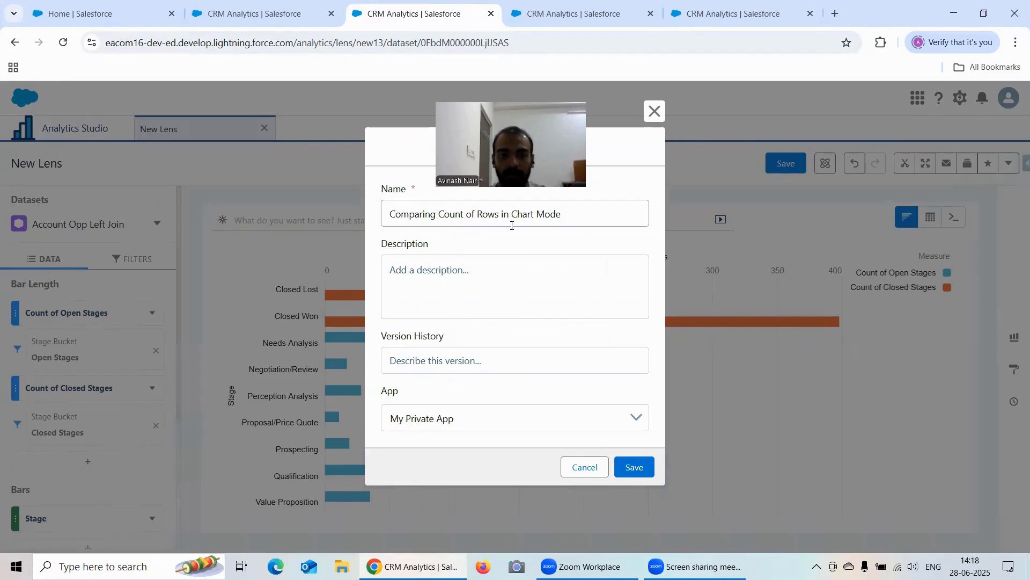
left_click(456, 425)
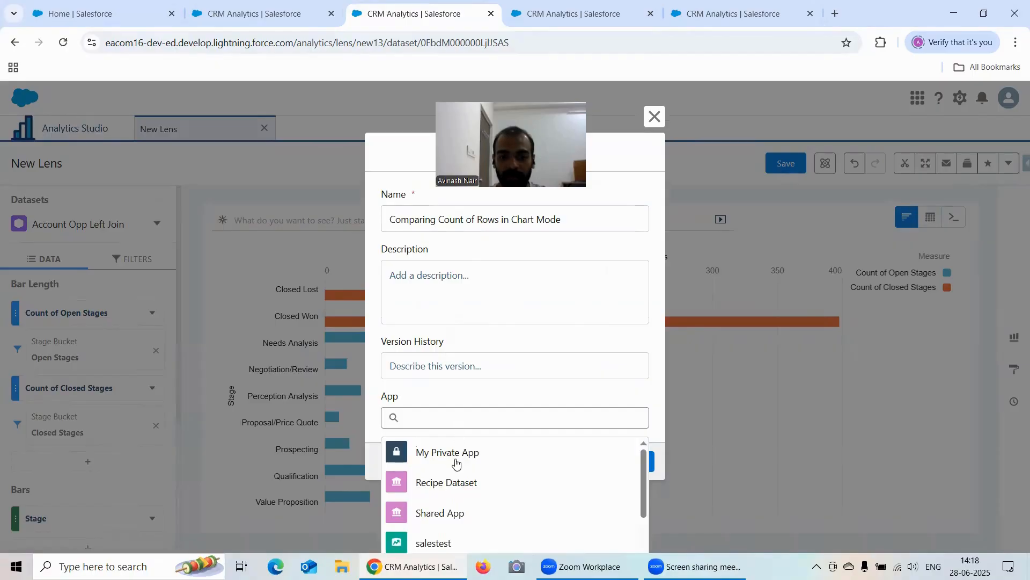
left_click(459, 484)
left_click(643, 469)
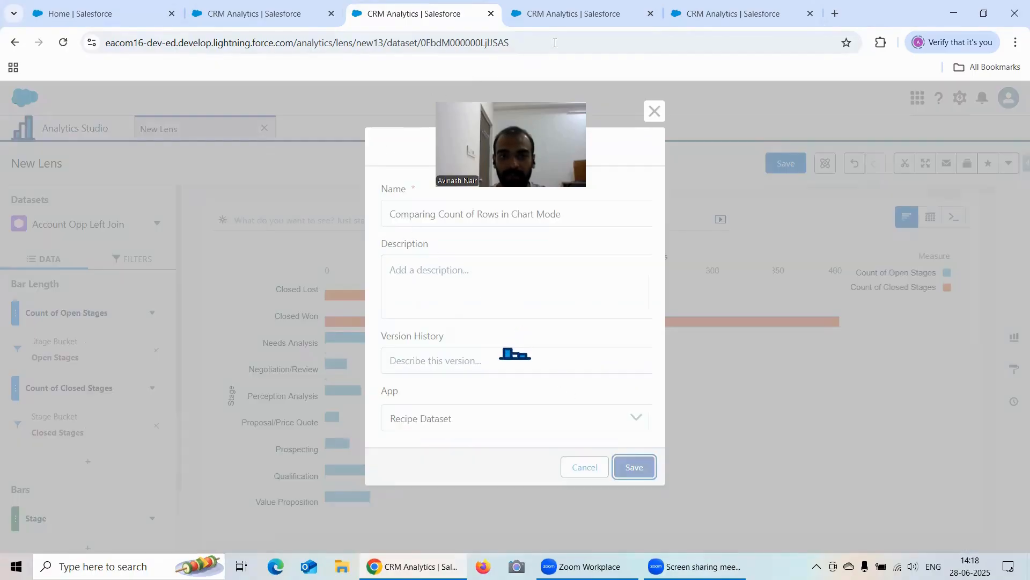
Save the compare table lens as Comparing Sum of Amount in Compare Table in the Recipe Dataset app.
left_click(552, 10)
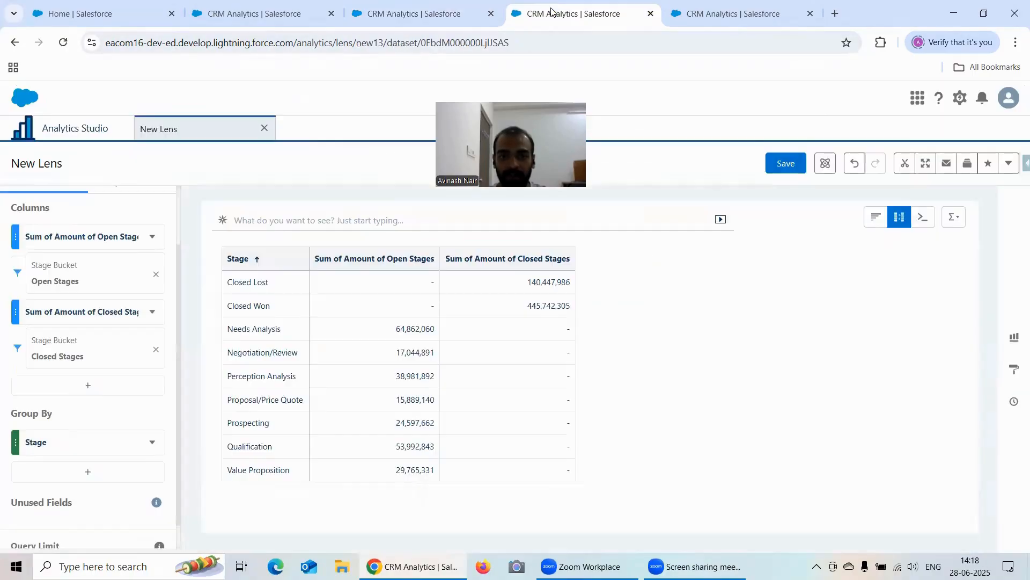
left_click(787, 166)
triple_click(487, 213)
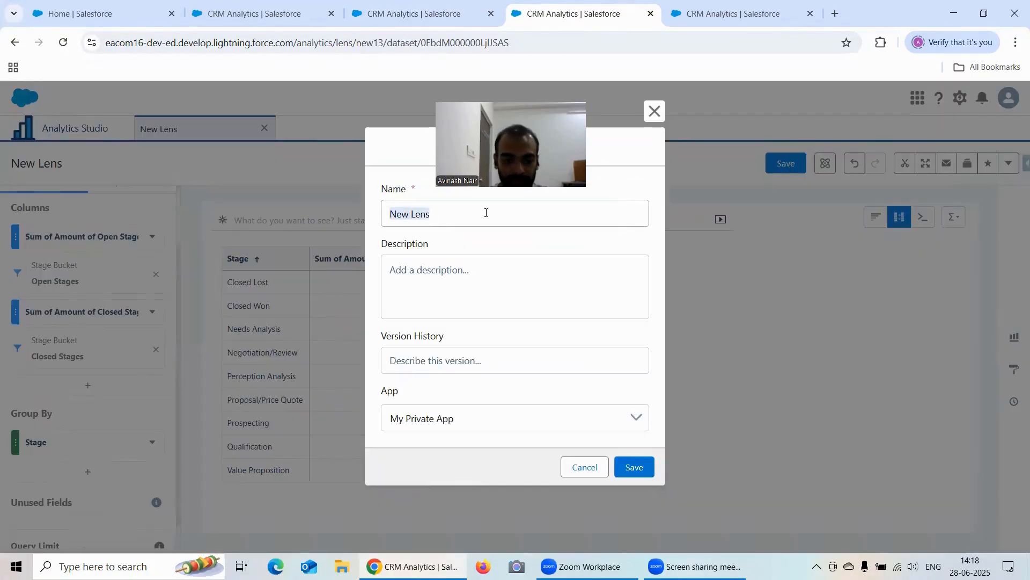
type("Comp")
key("BackSpace")
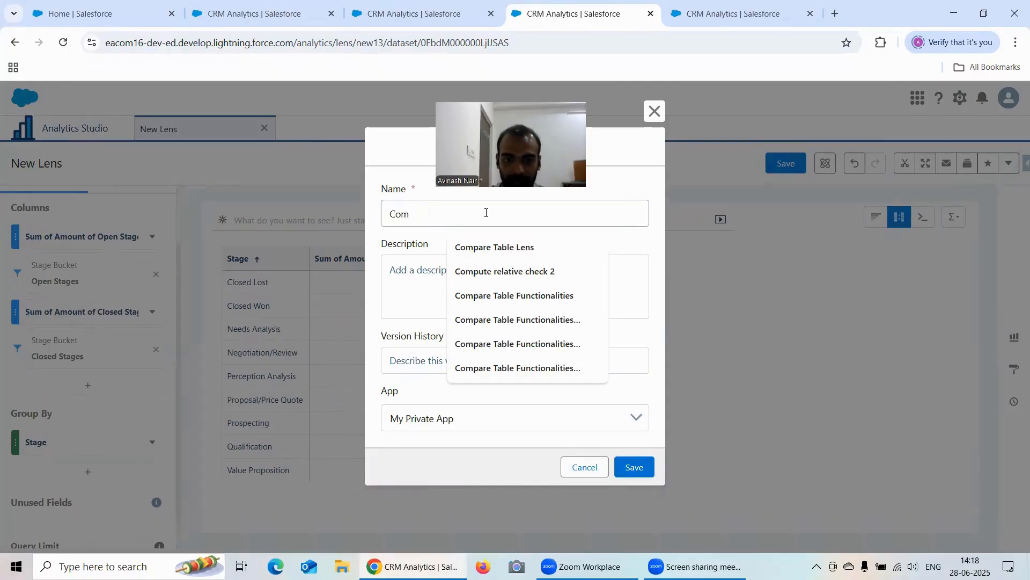
type("pari")
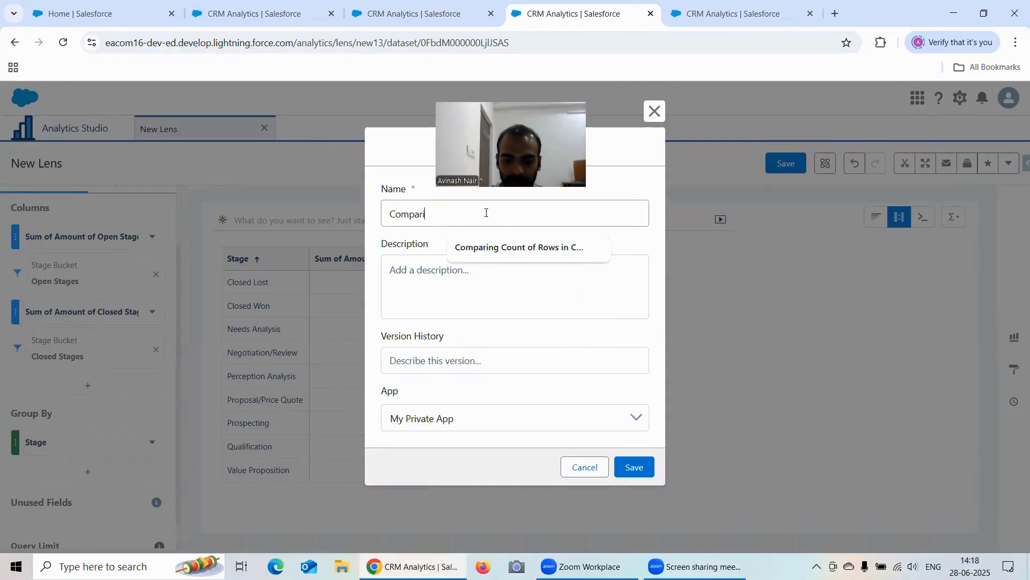
type("ng Sum of AMount in Compare Table")
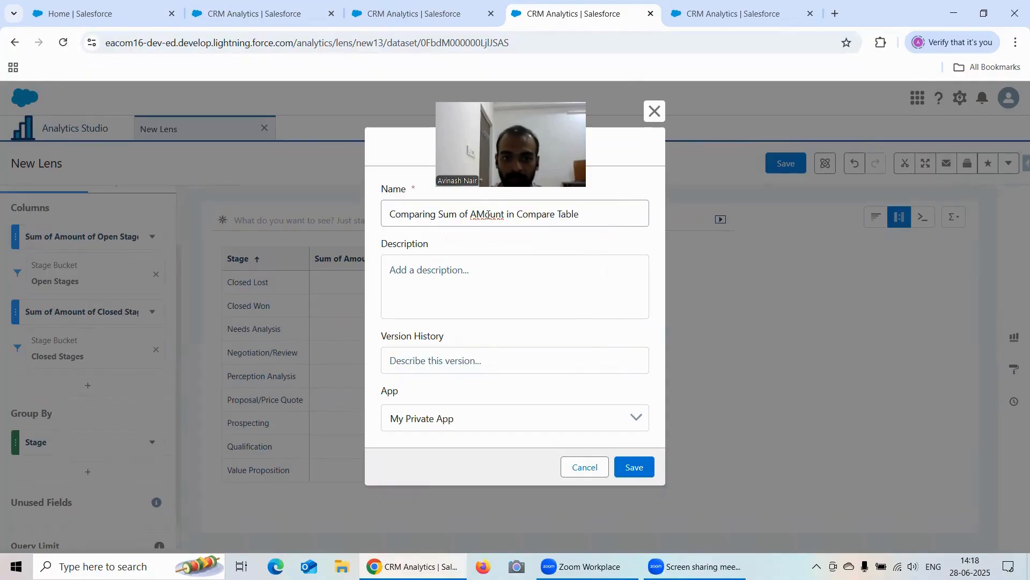
key("BackSpace")
type("m")
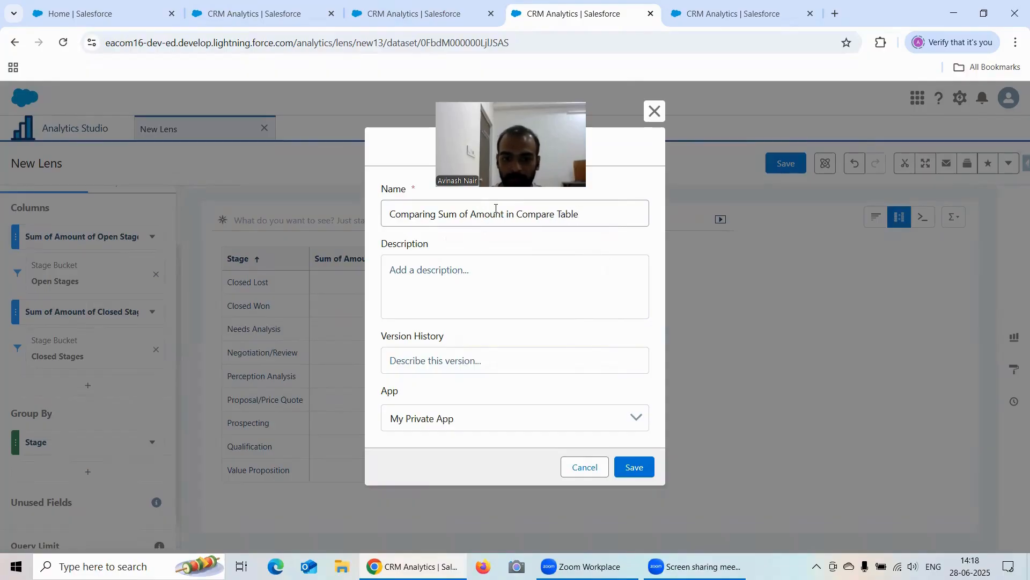
left_click(475, 414)
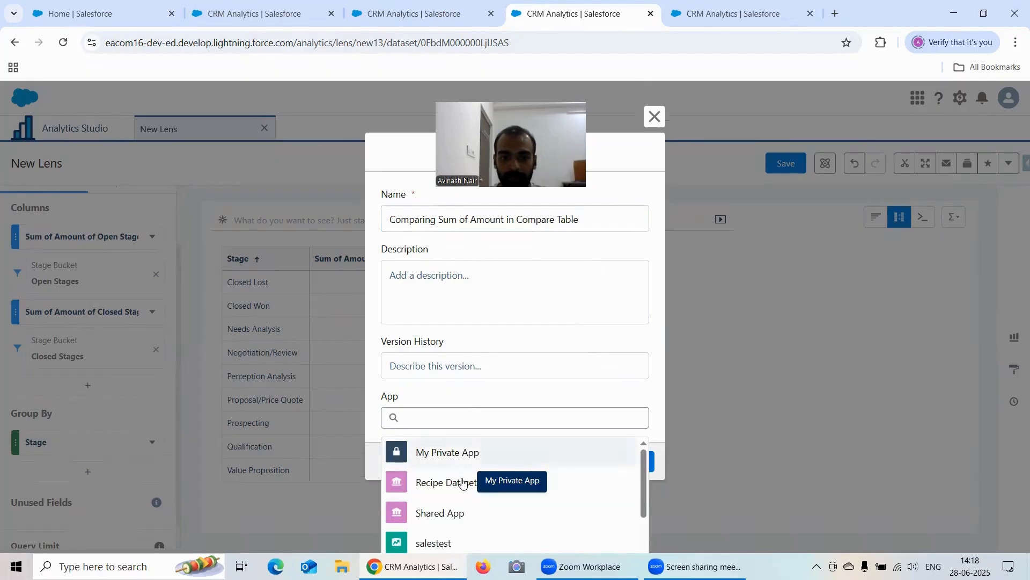
left_click(461, 481)
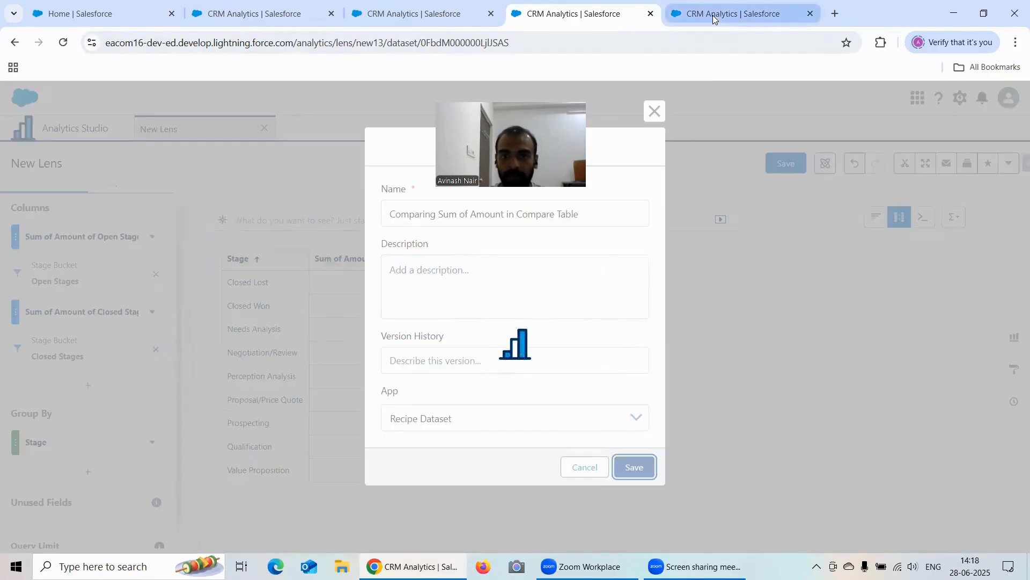
Save the pivot table lens as Comparing Average of Amount in Pivot Table in the Recipe Dataset app.
left_click(730, 14)
left_click(793, 169)
left_click(449, 215)
key("ctrl+a")
type("Com")
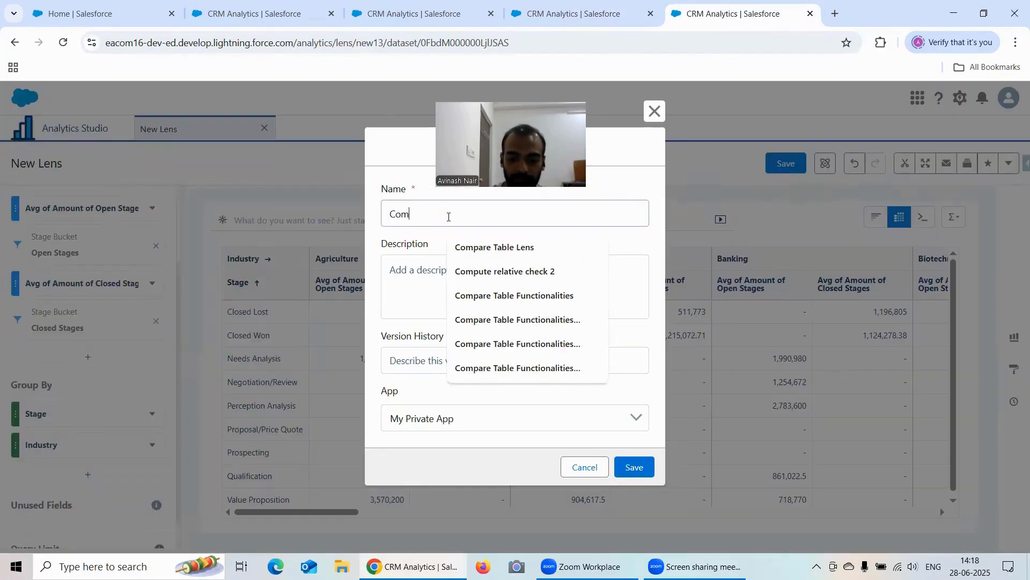
type("paring Average of Amoun")
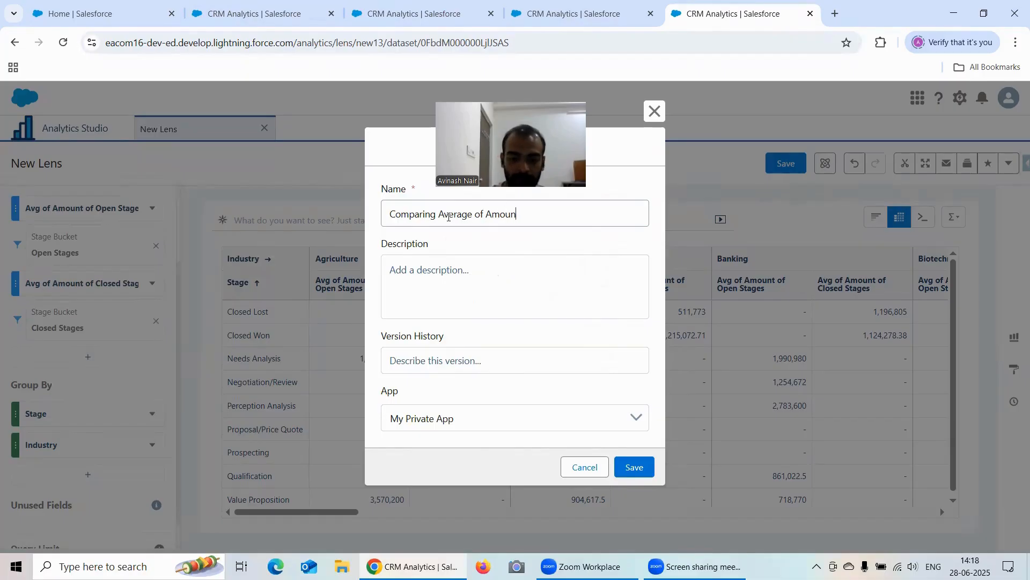
type("t in Pivot Table")
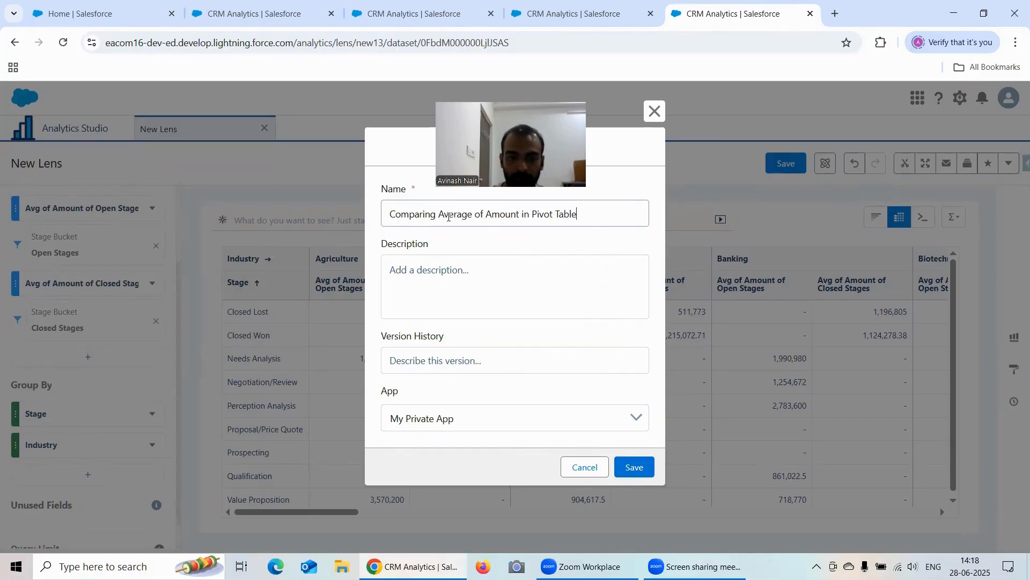
left_click(469, 416)
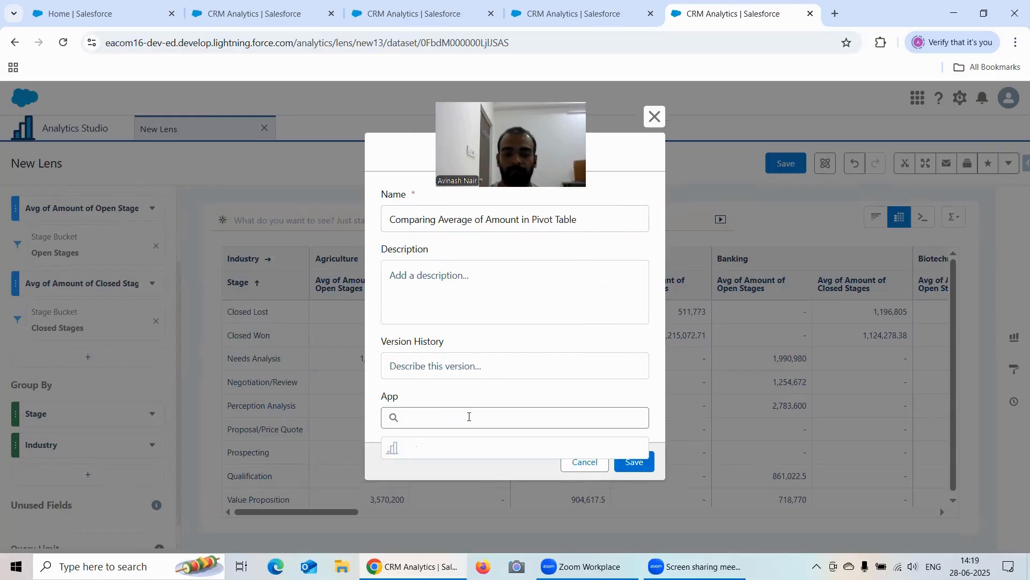
left_click(460, 487)
left_click(634, 466)
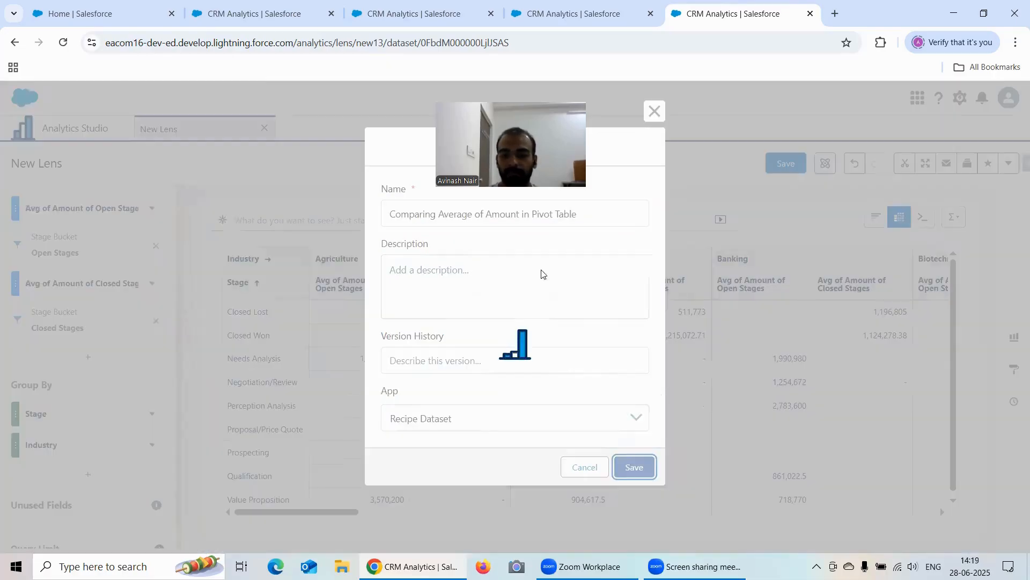
Review the saved Combinations of Filter on CRMA Lens, then compare the per-measure filters in the saved chart, compare table and pivot table lenses.
left_click(263, 13)
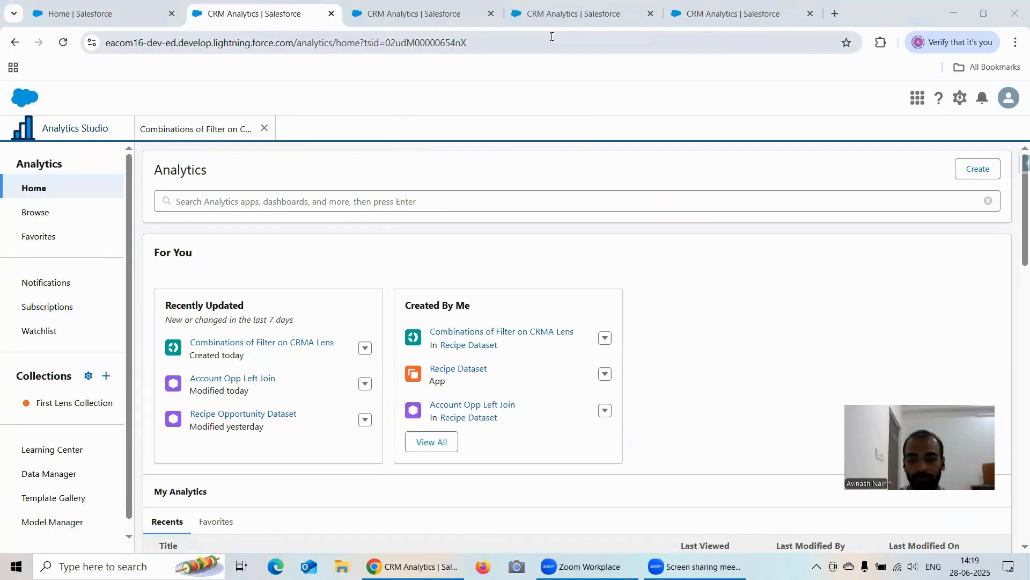
left_click(197, 132)
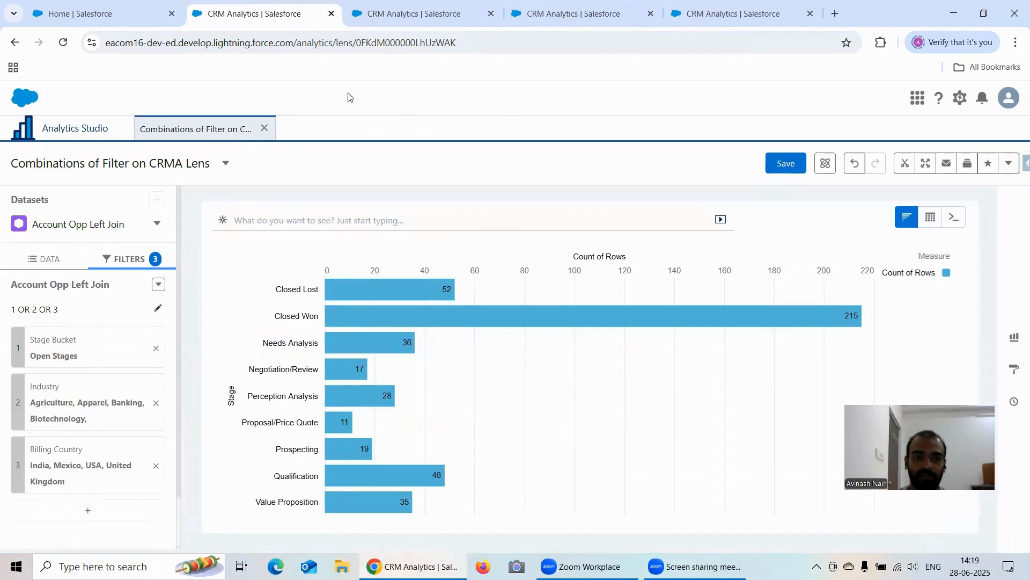
left_click(386, 14)
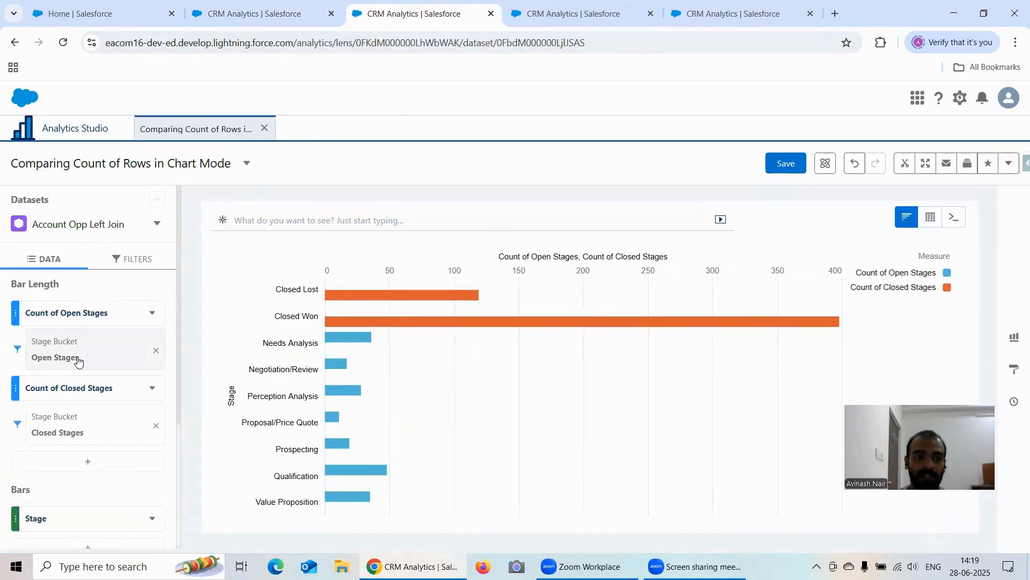
scroll(77, 360, "down", 1)
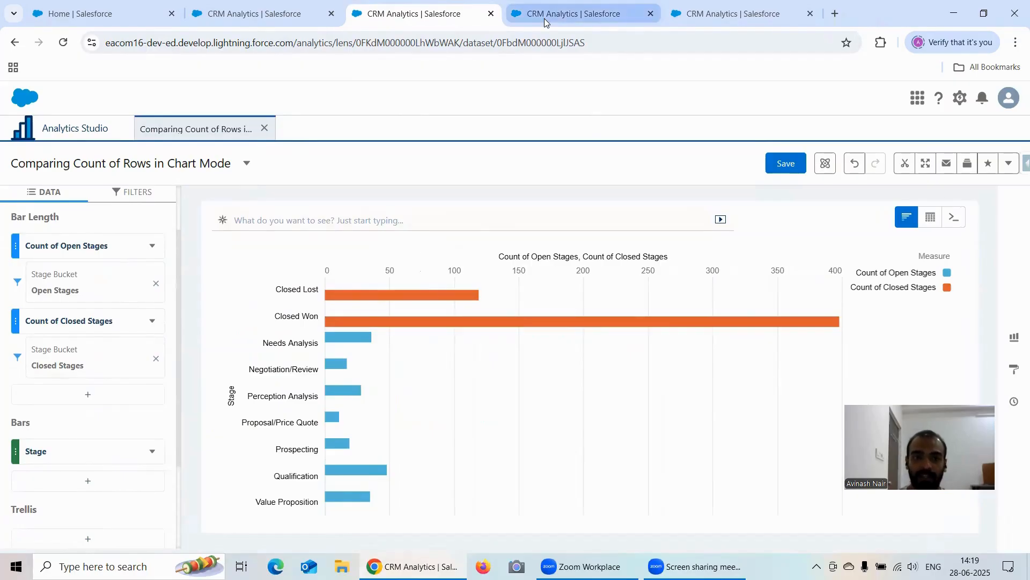
left_click(573, 14)
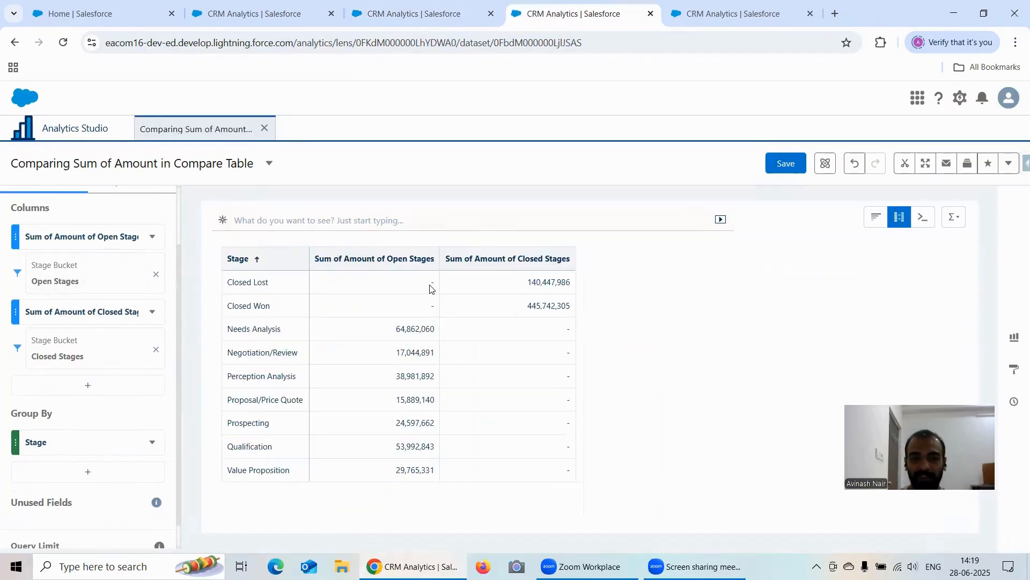
left_click(676, 8)
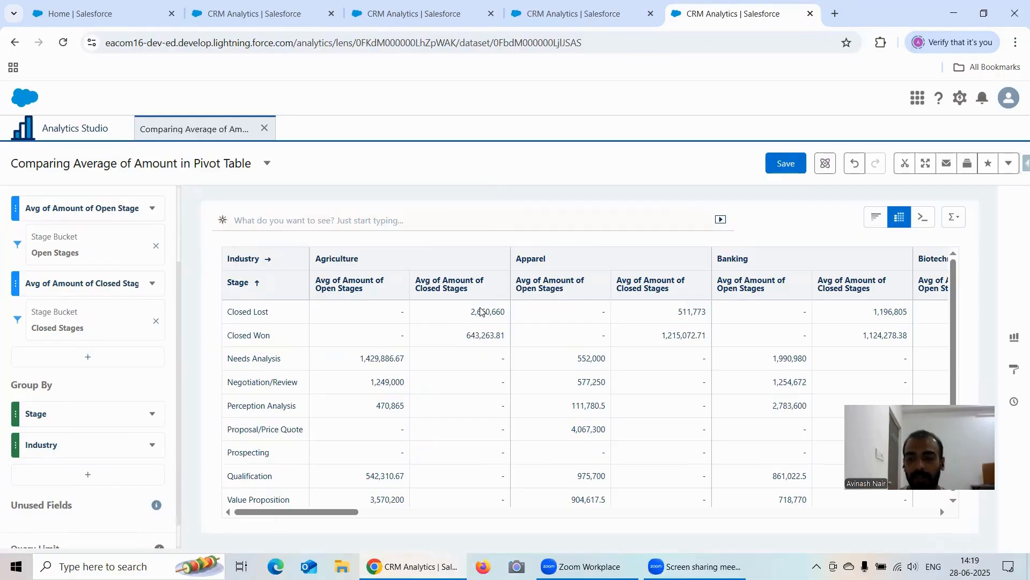
left_click(393, 20)
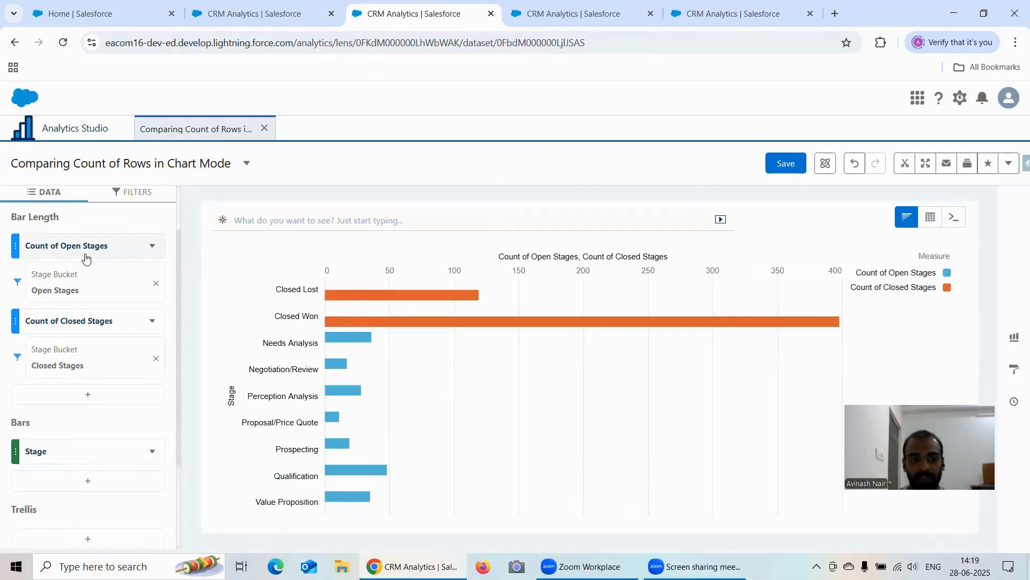
left_click(530, 16)
left_click(723, 14)
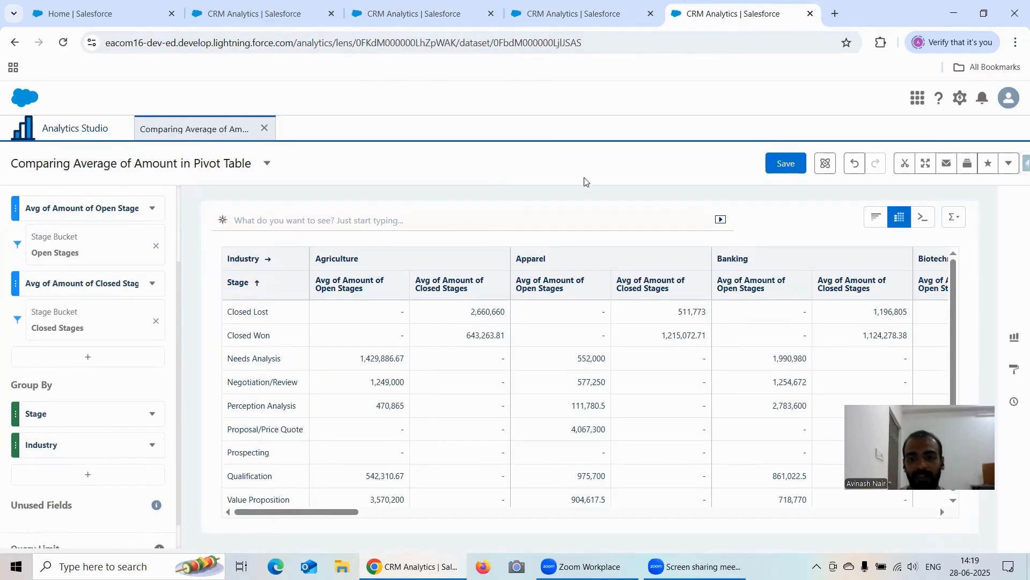